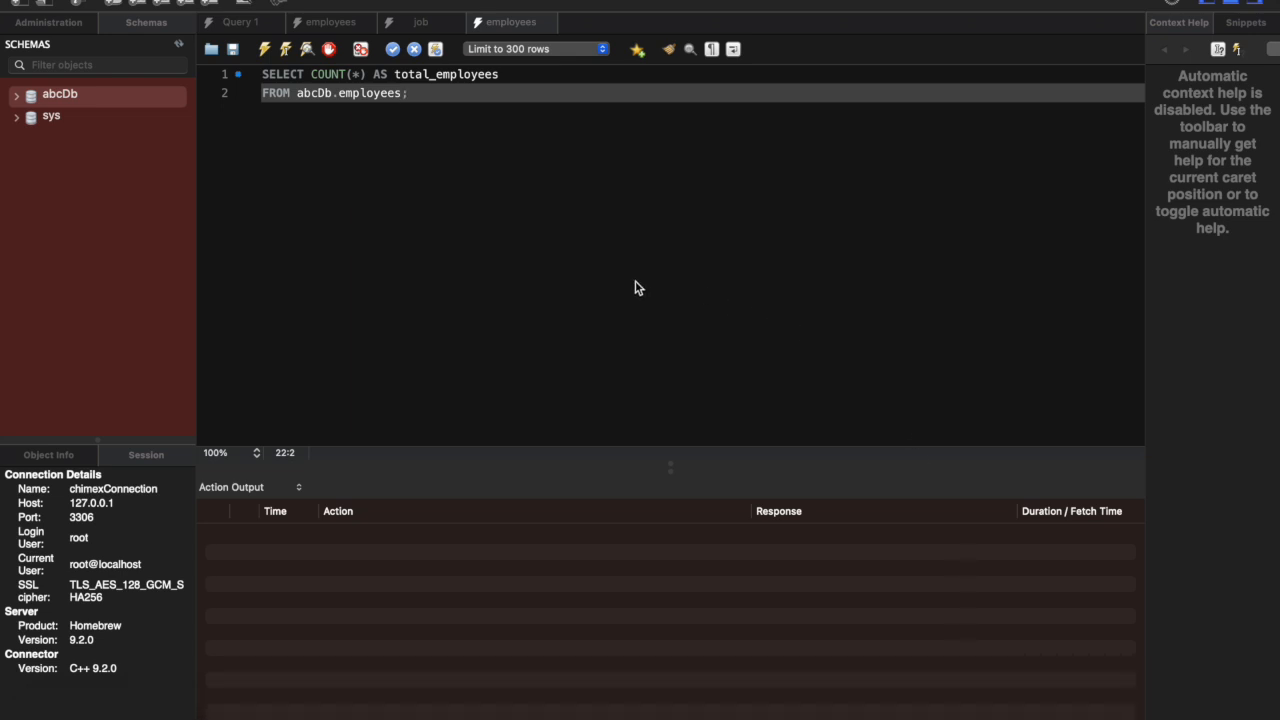
# Step: Switch to the terminal and review the MySQL session's login, database list, table descriptions and query output
pyautogui.hotkey('ctrl', 'Left')
pyautogui.hotkey('ctrl', 'Right')
pyautogui.hotkey('ctrl', 'Right')
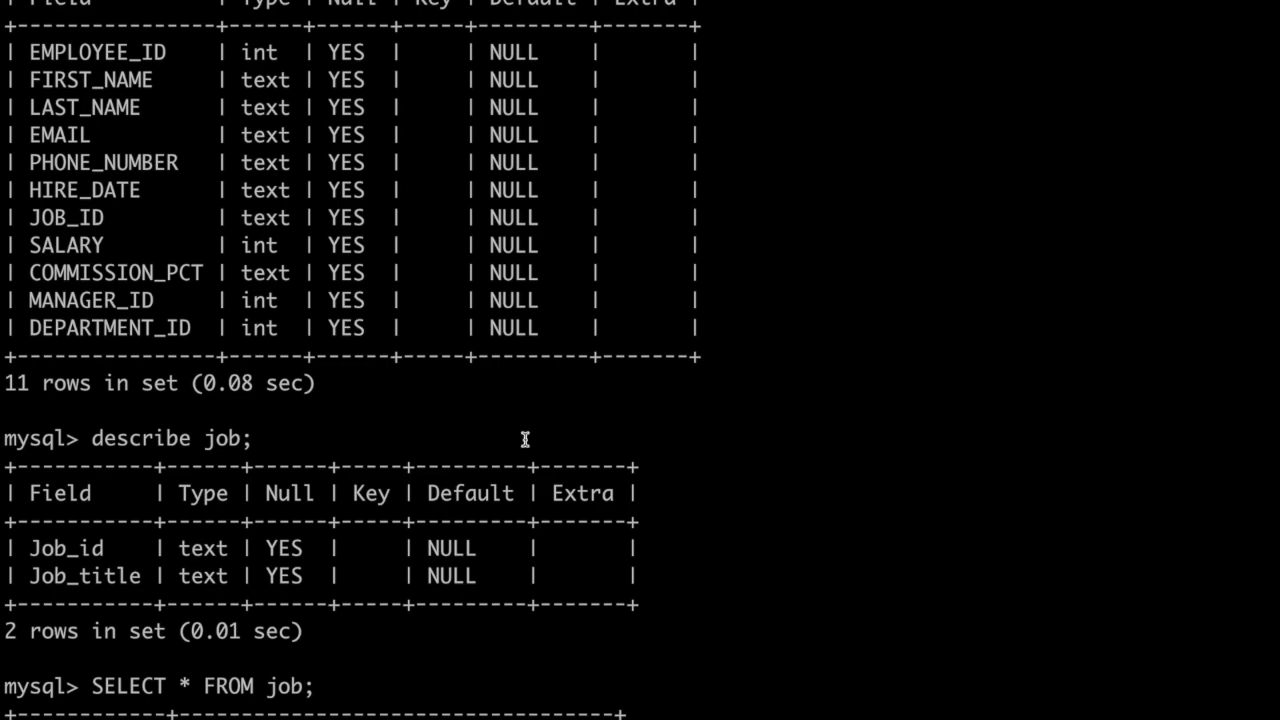
pyautogui.scroll(-20, 525, 440)
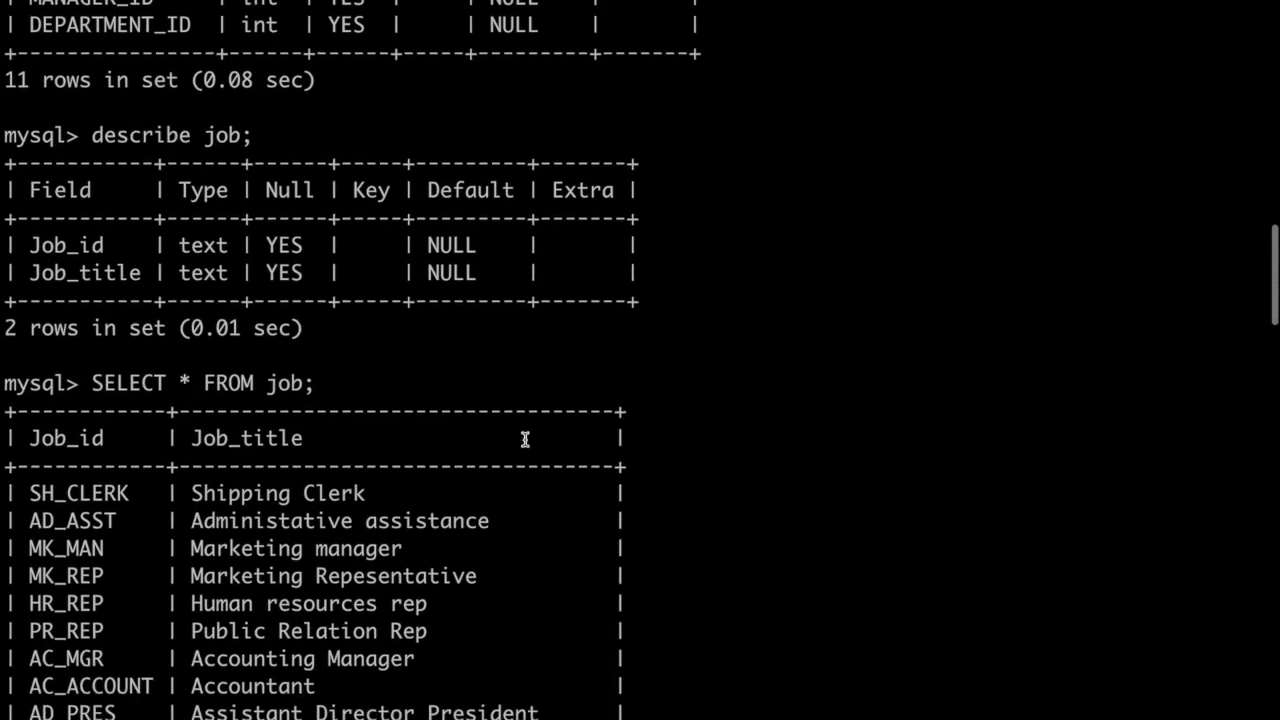
pyautogui.scroll(-5, 525, 440)
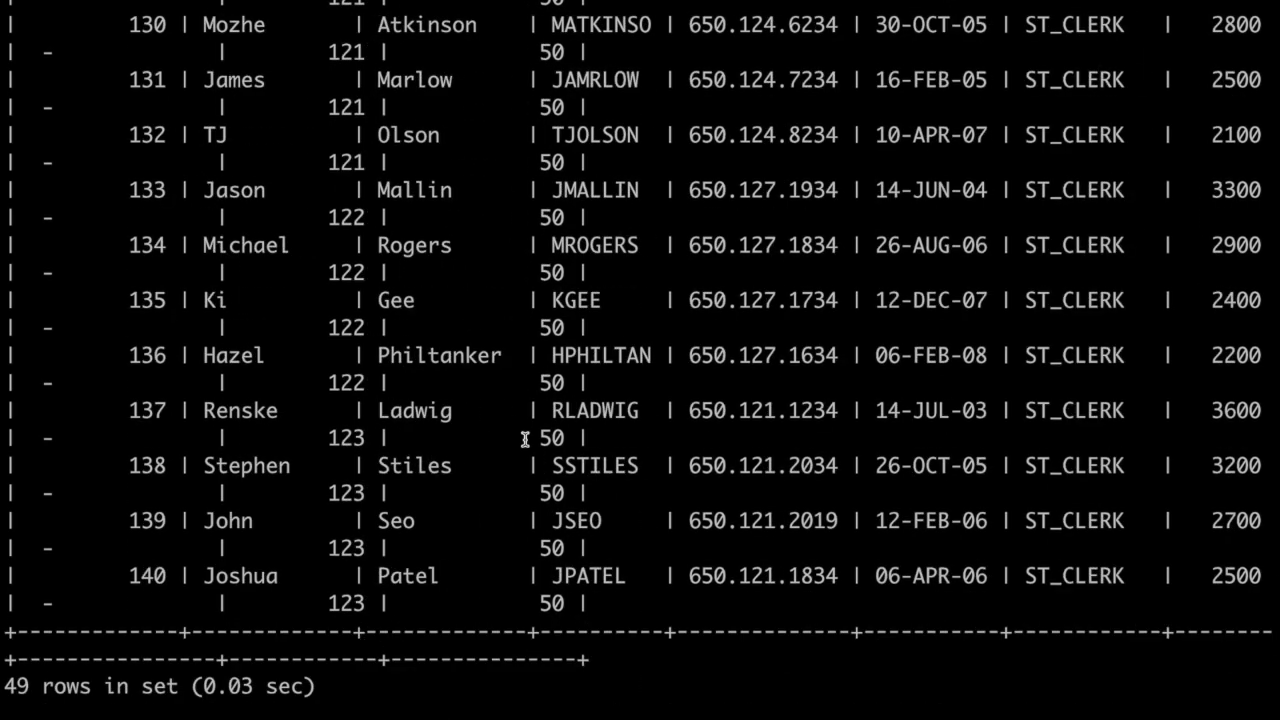
pyautogui.scroll(20, 525, 440)
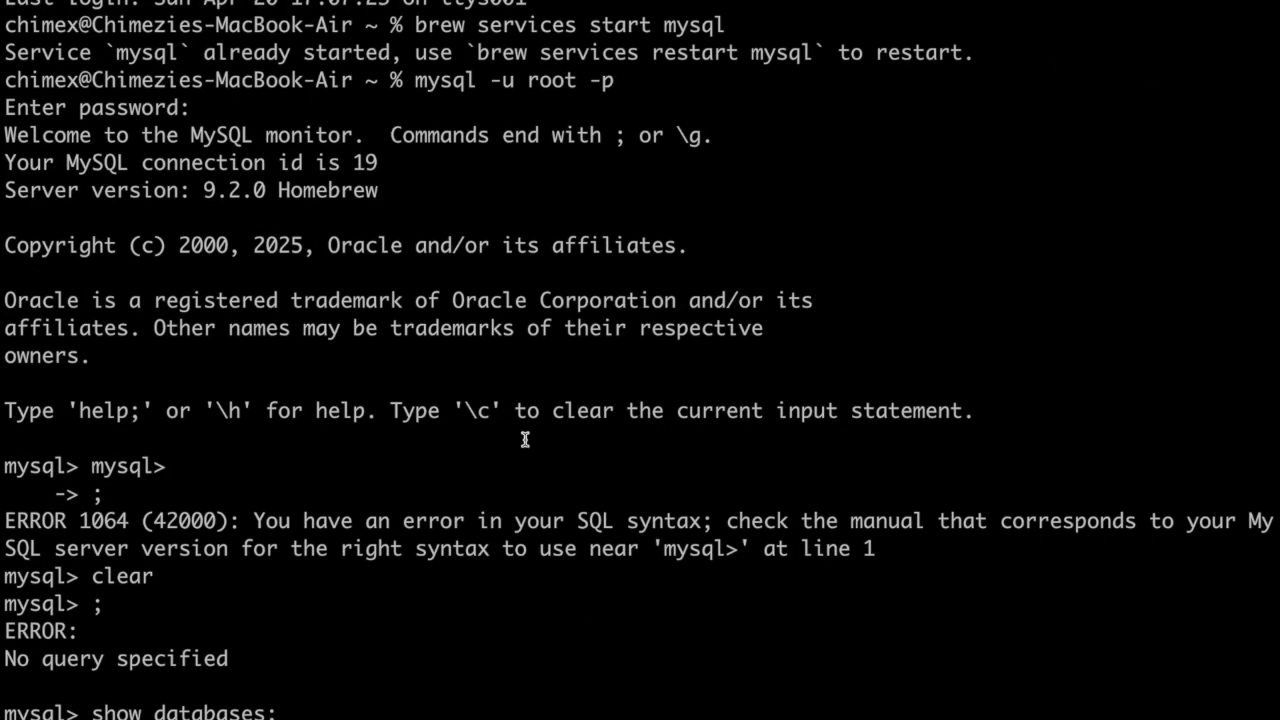
pyautogui.scroll(-3, 525, 440)
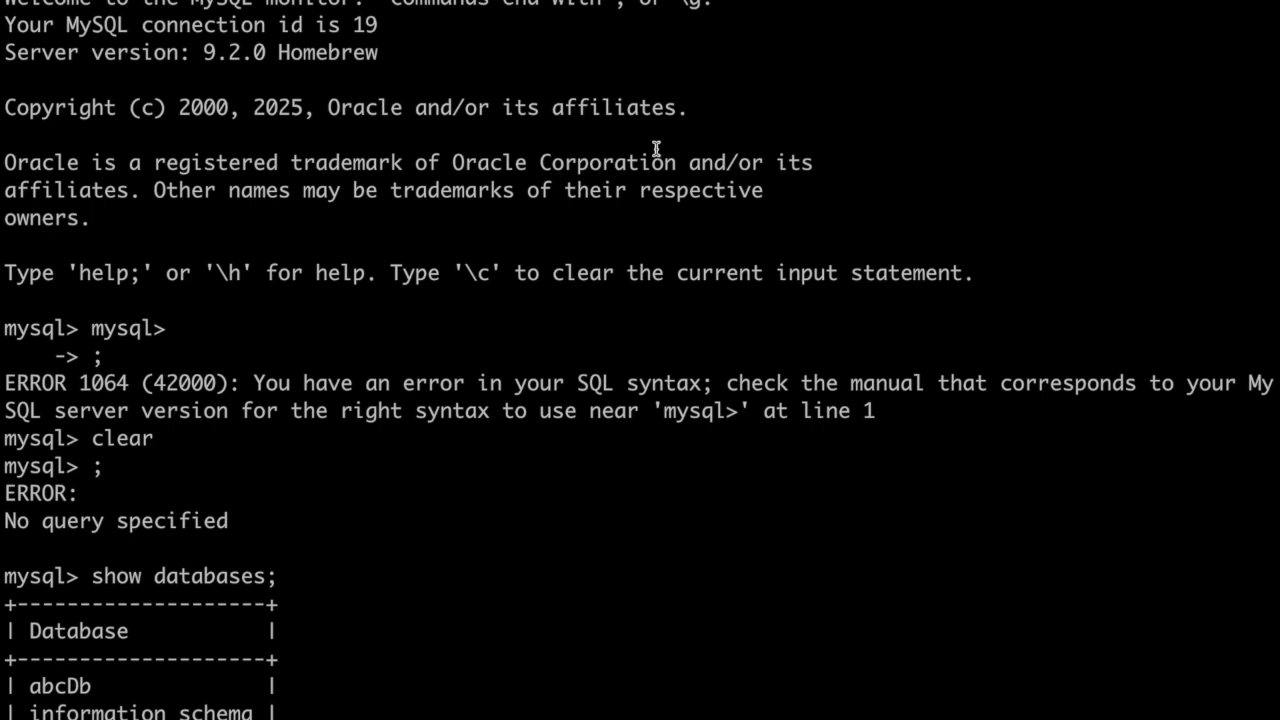
pyautogui.scroll(-4, 430, 385)
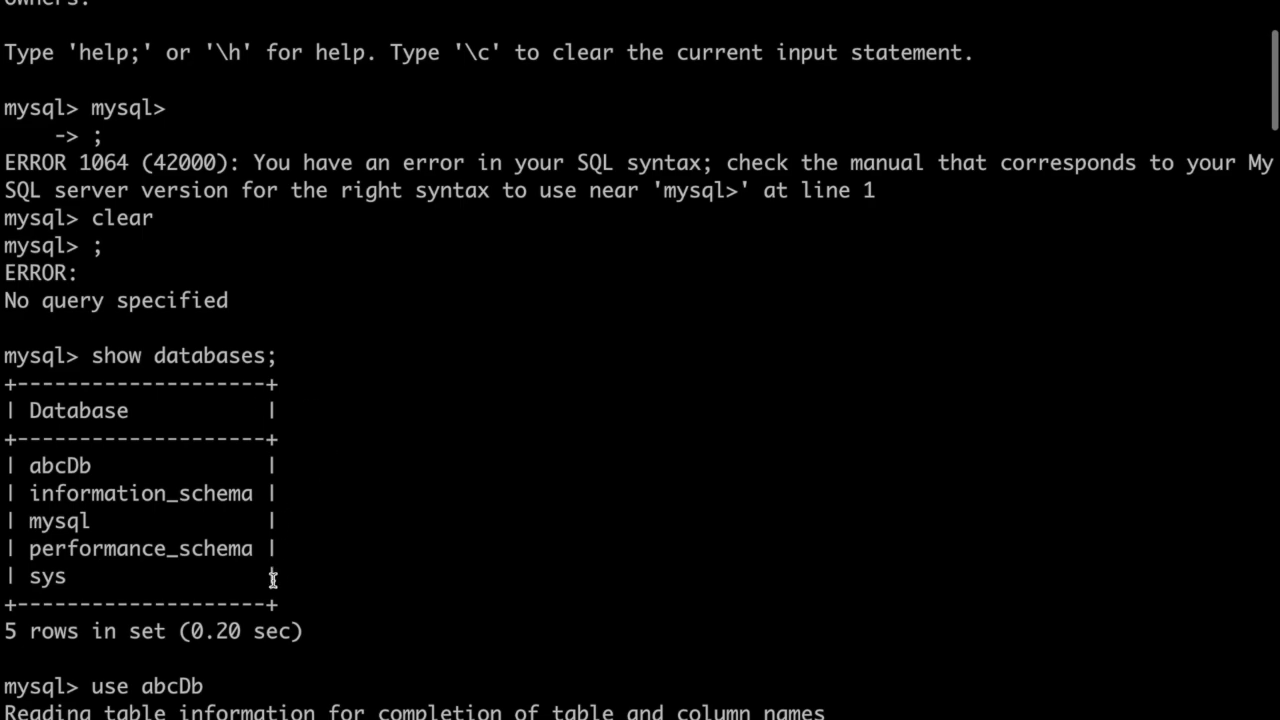
pyautogui.scroll(-4, 322, 597)
pyautogui.scroll(2, 322, 597)
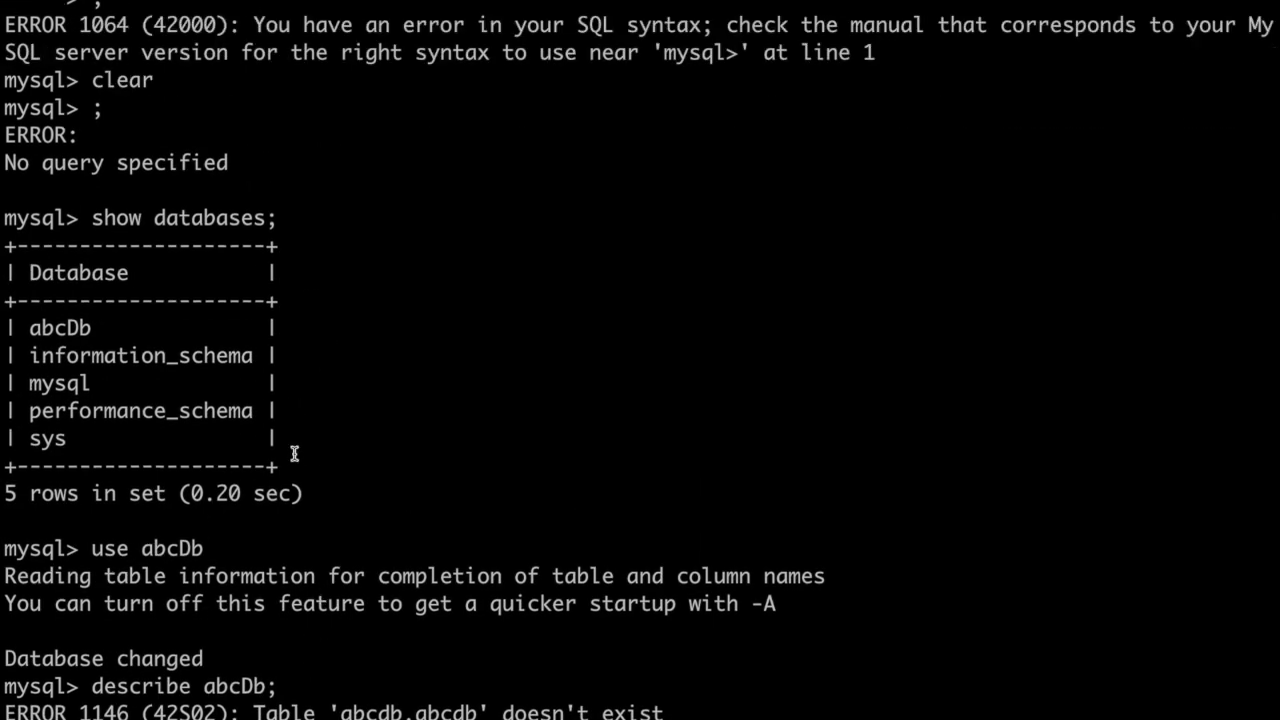
pyautogui.scroll(3, 294, 451)
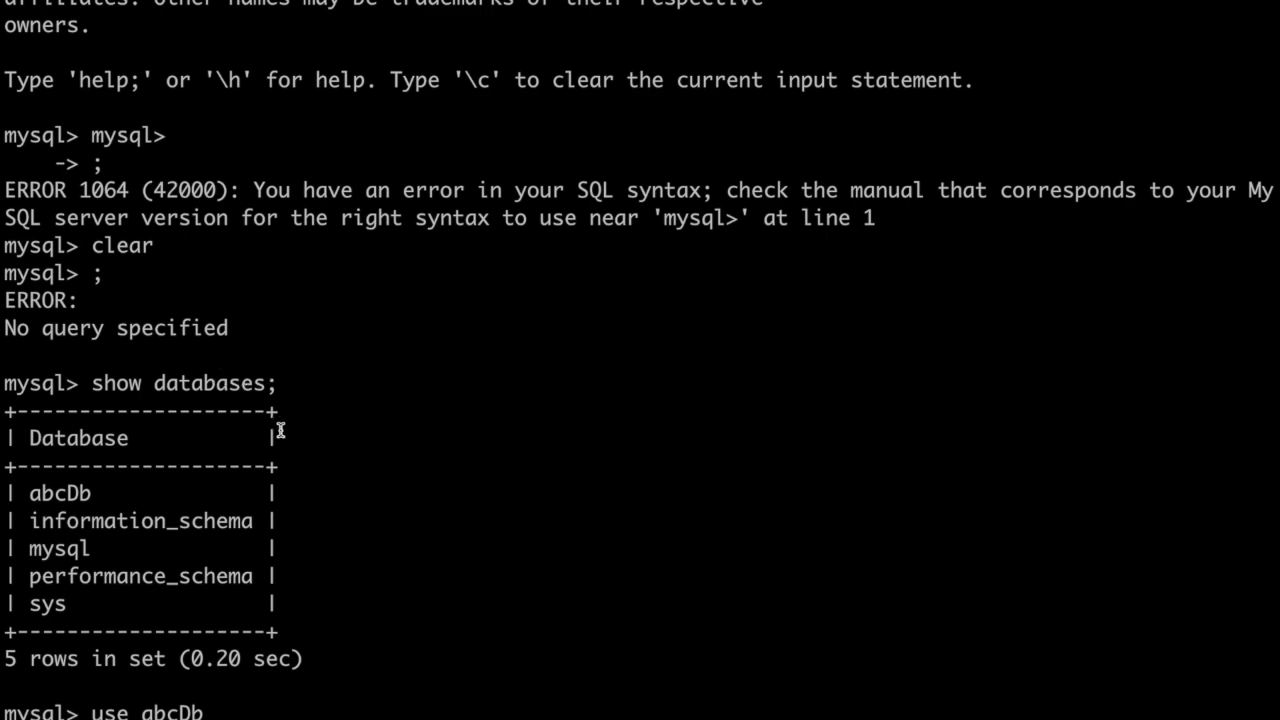
pyautogui.hotkey('ctrl', 'Right')
pyautogui.press('super+r')
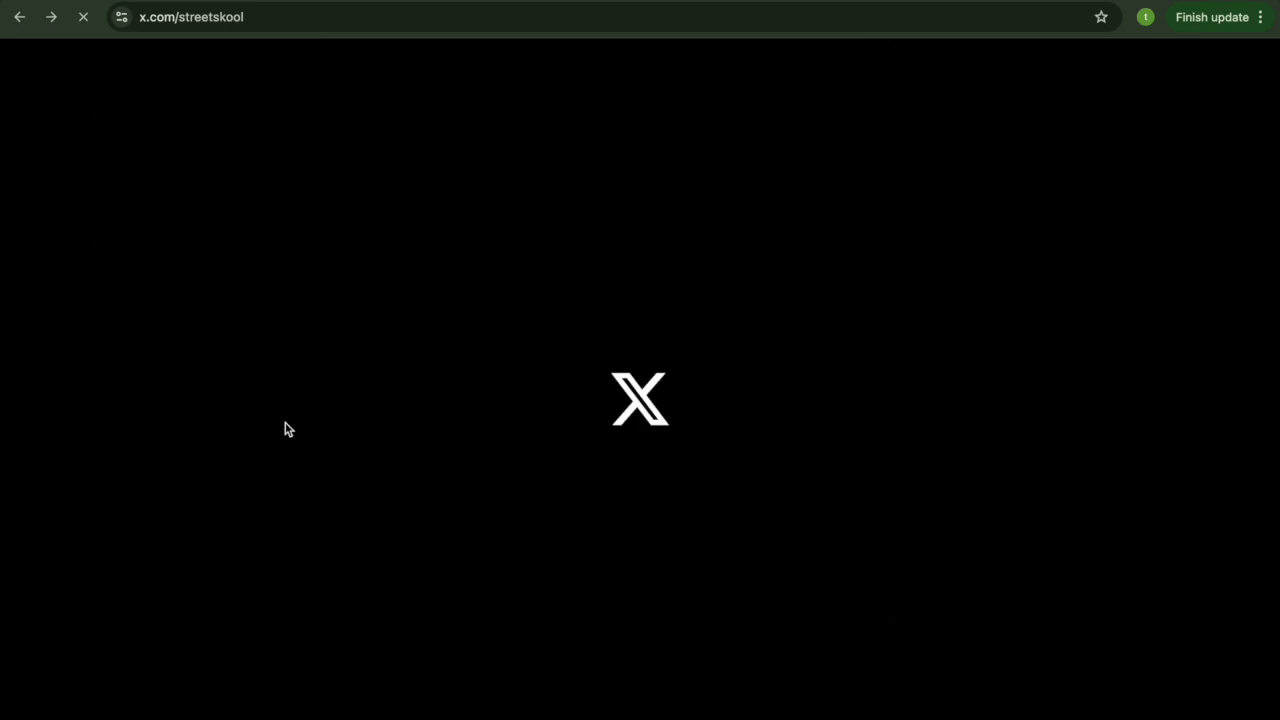
pyautogui.hotkey('ctrl', 'Left')
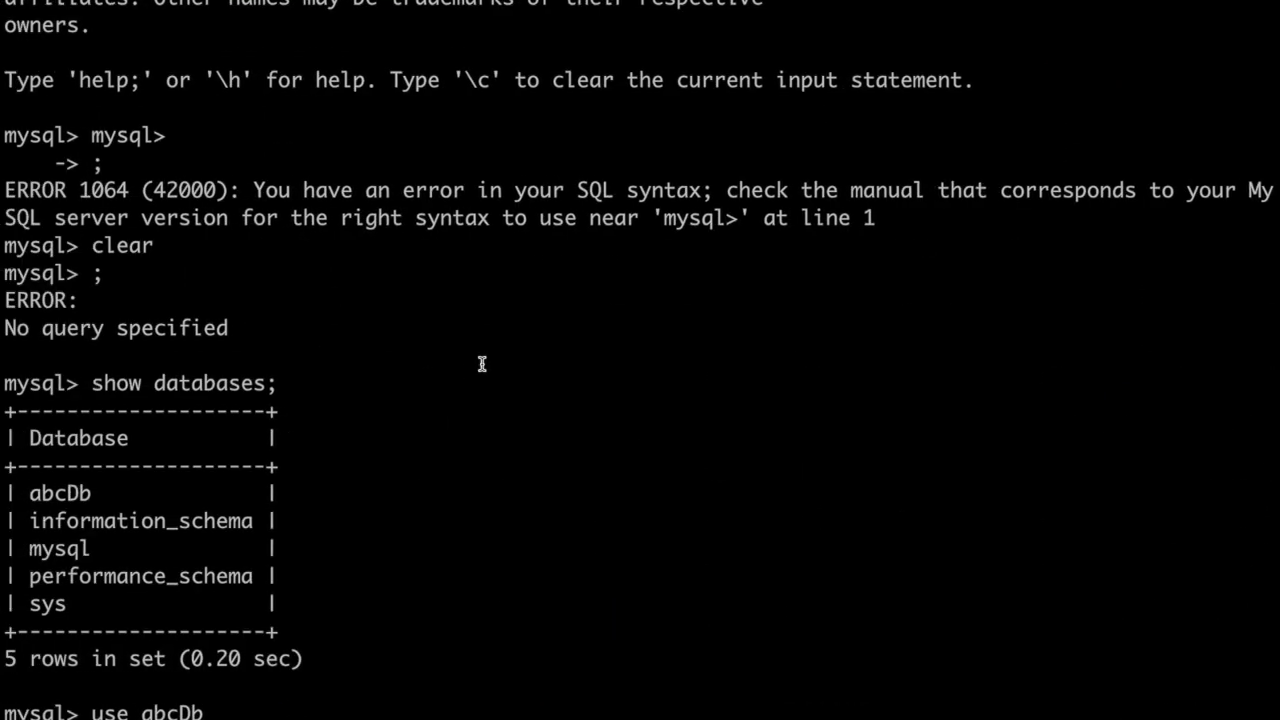
# Step: Switch to MySQL Workbench and review its available file, view, query, database, server and scripting commands
pyautogui.hotkey('ctrl', 'Left')
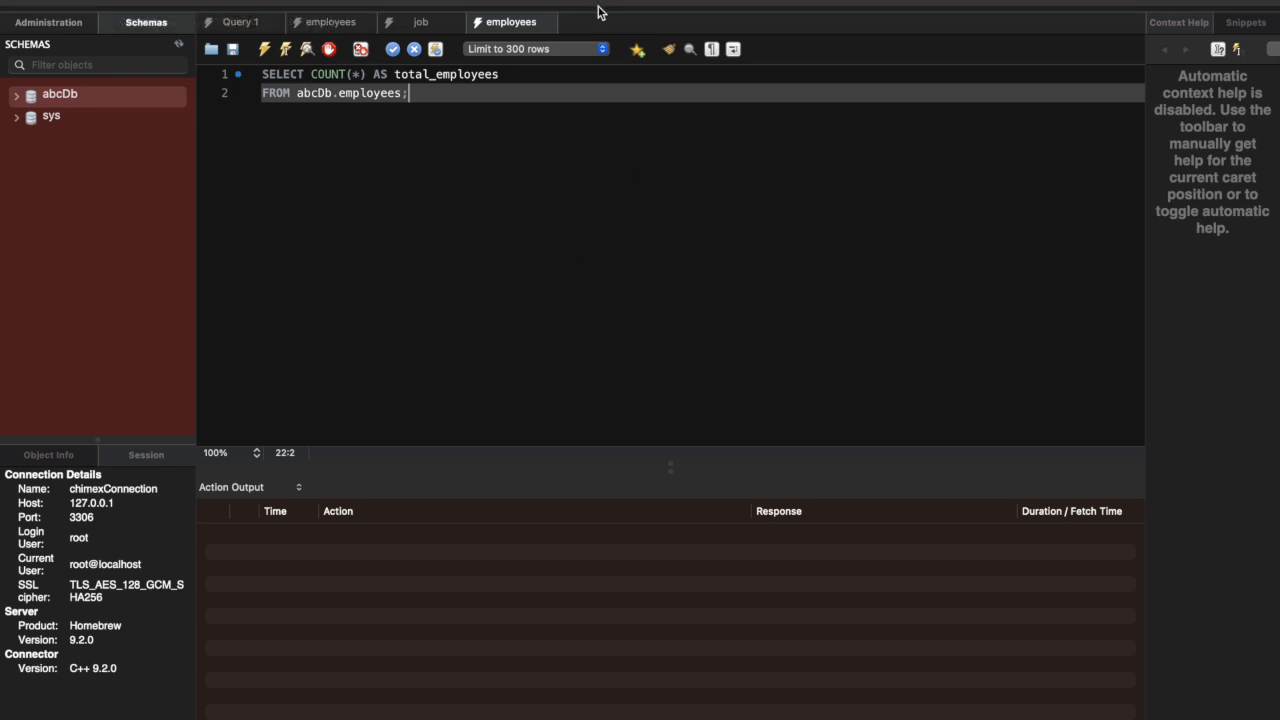
pyautogui.click(520, 0)
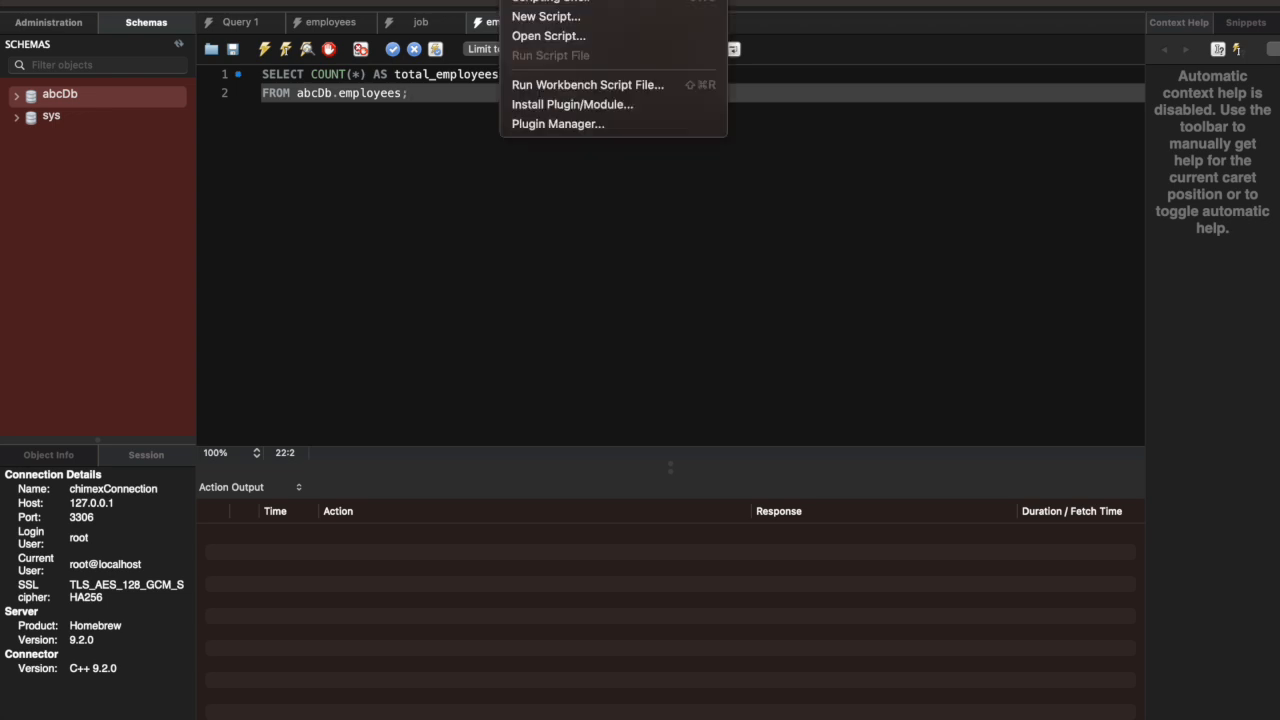
pyautogui.click(472, 0)
pyautogui.click(426, 0)
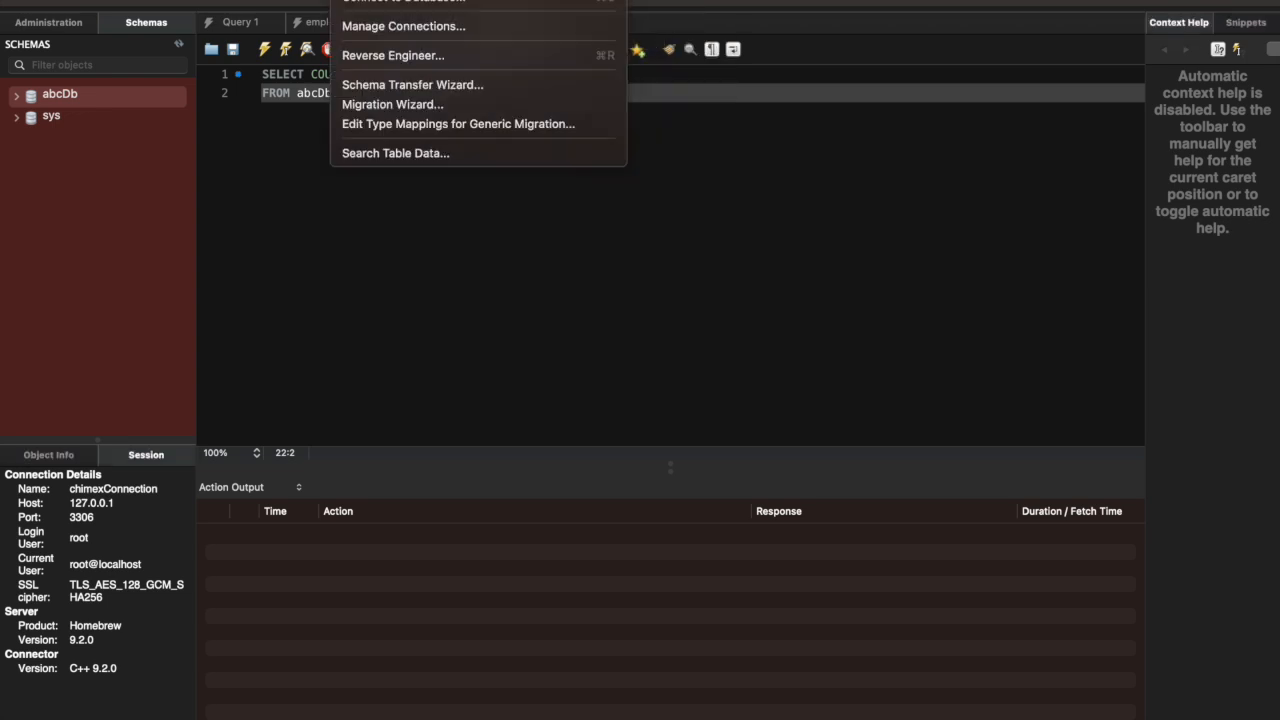
pyautogui.moveTo(298, 0)
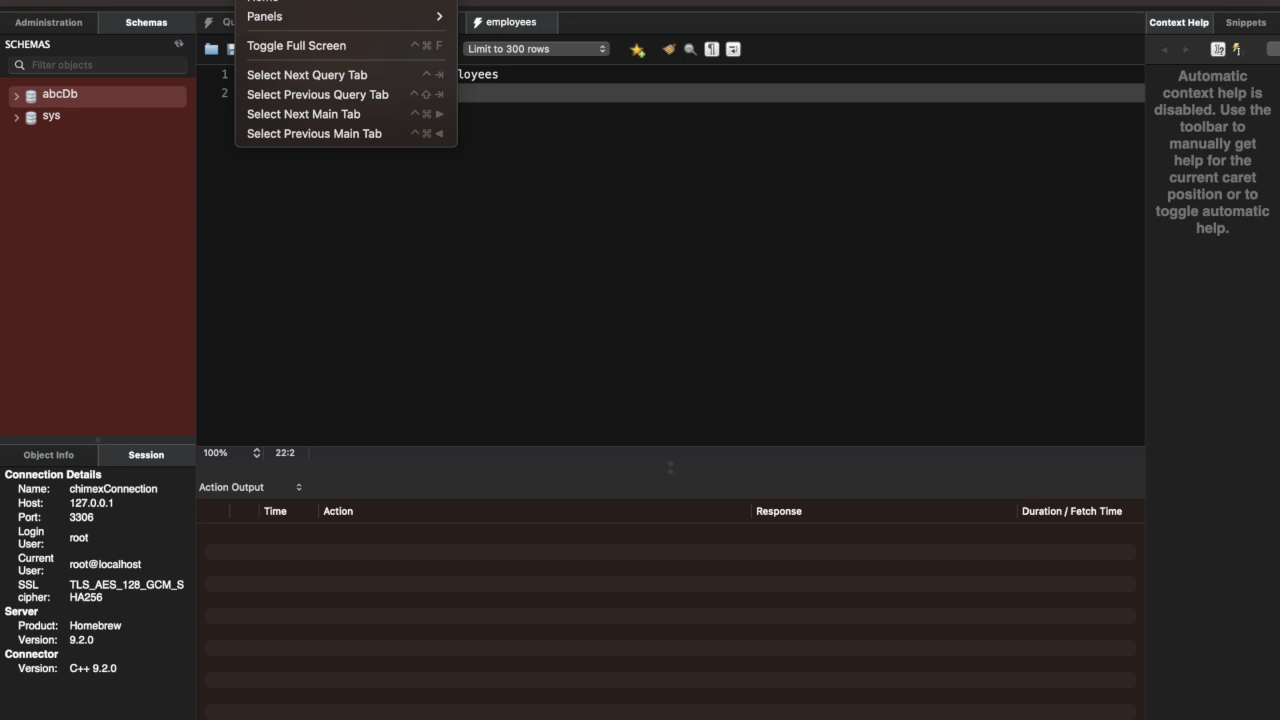
pyautogui.click(213, 0)
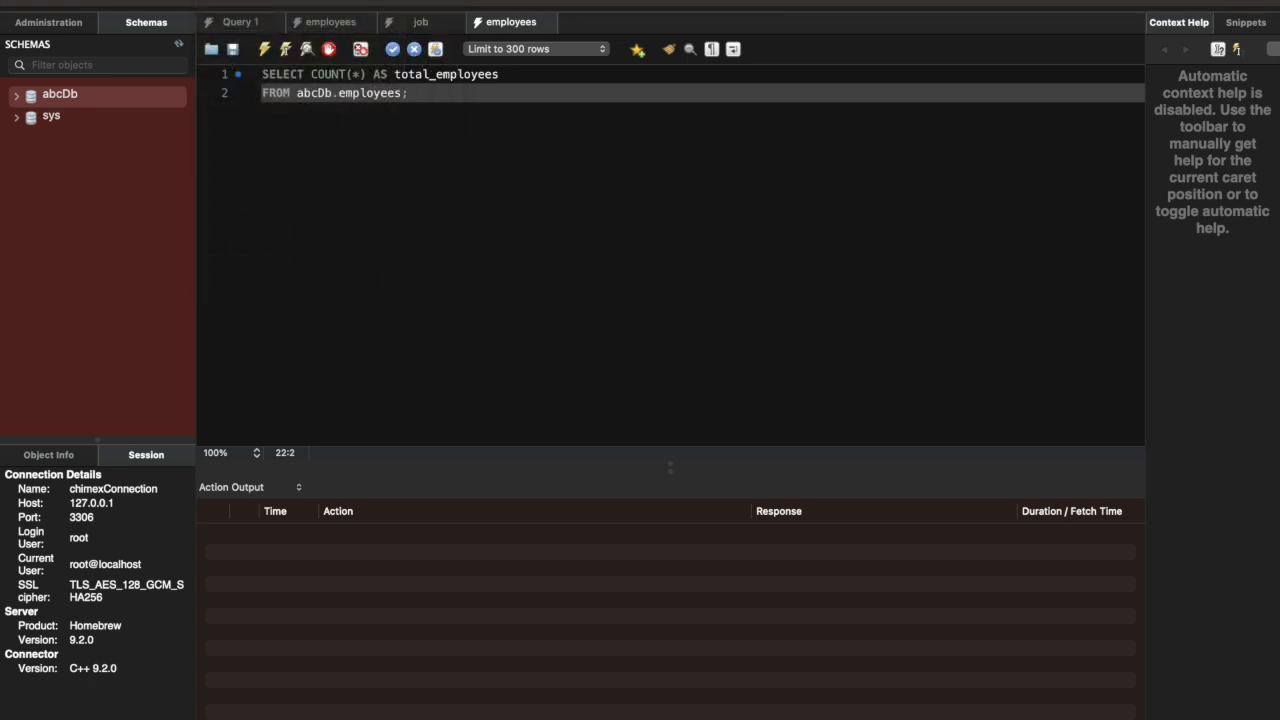
pyautogui.click(176, 0)
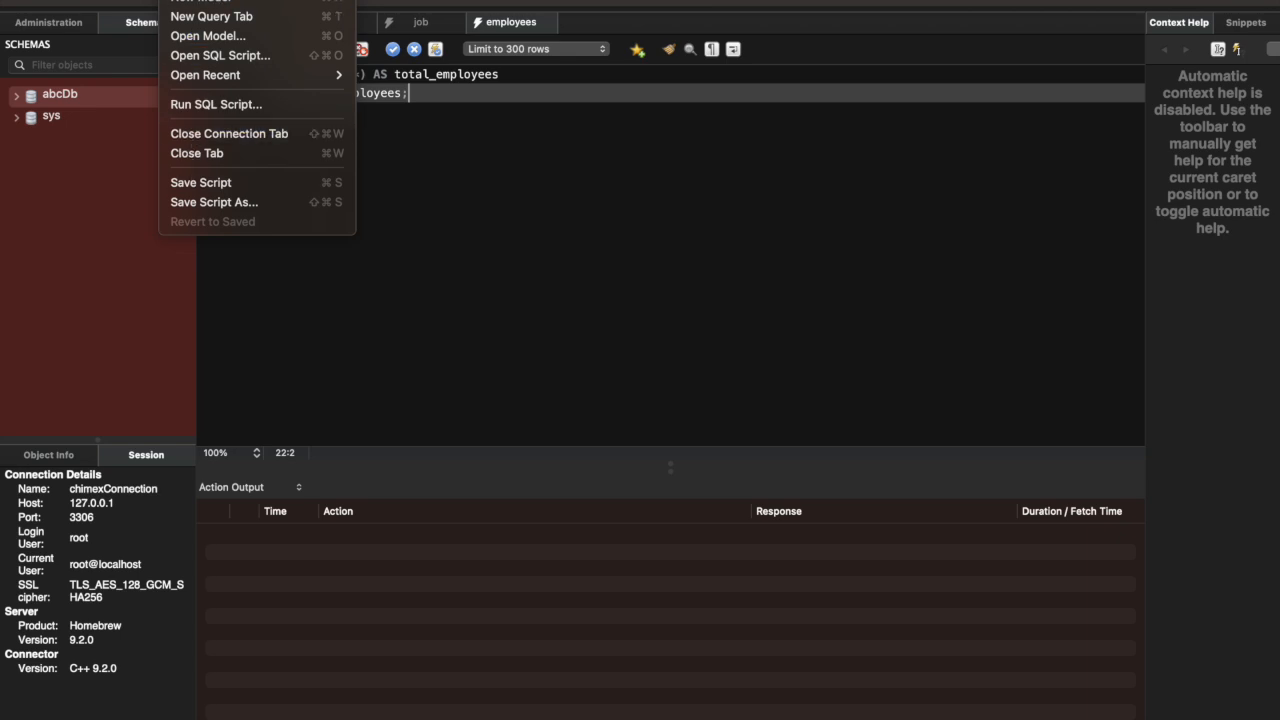
pyautogui.moveTo(213, 0)
pyautogui.moveTo(255, 0)
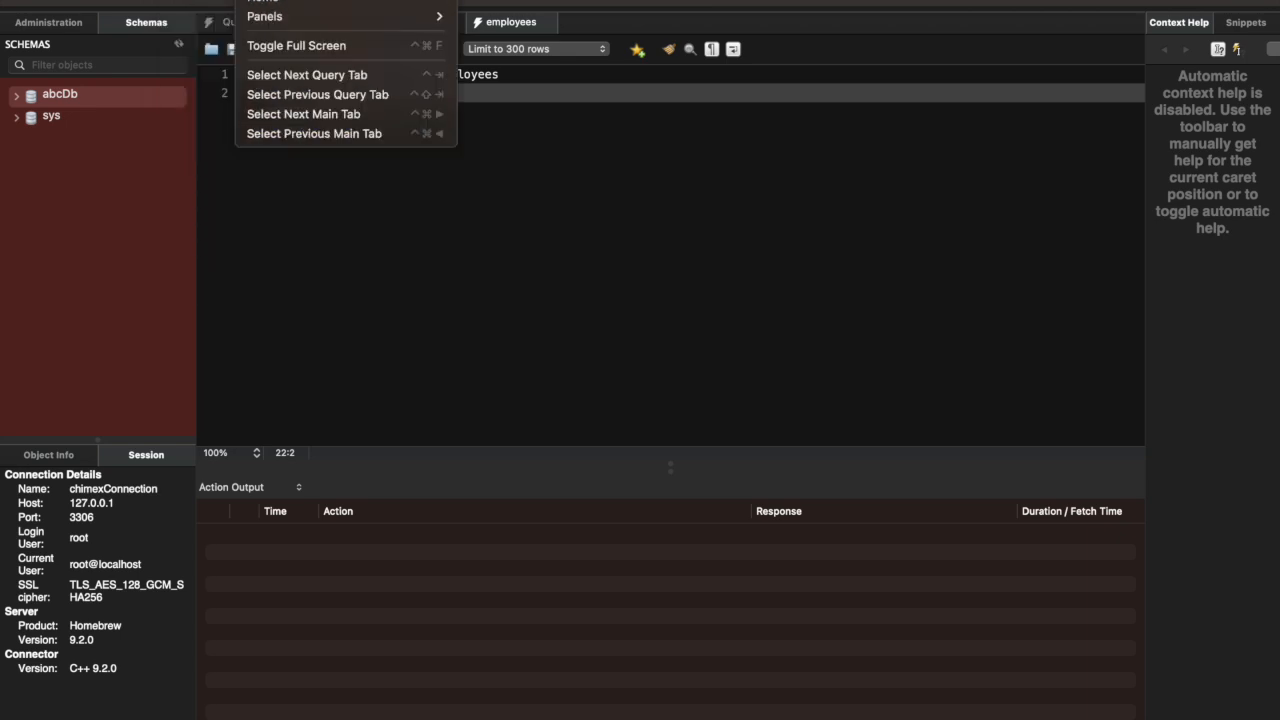
pyautogui.moveTo(300, 0)
pyautogui.moveTo(360, 0)
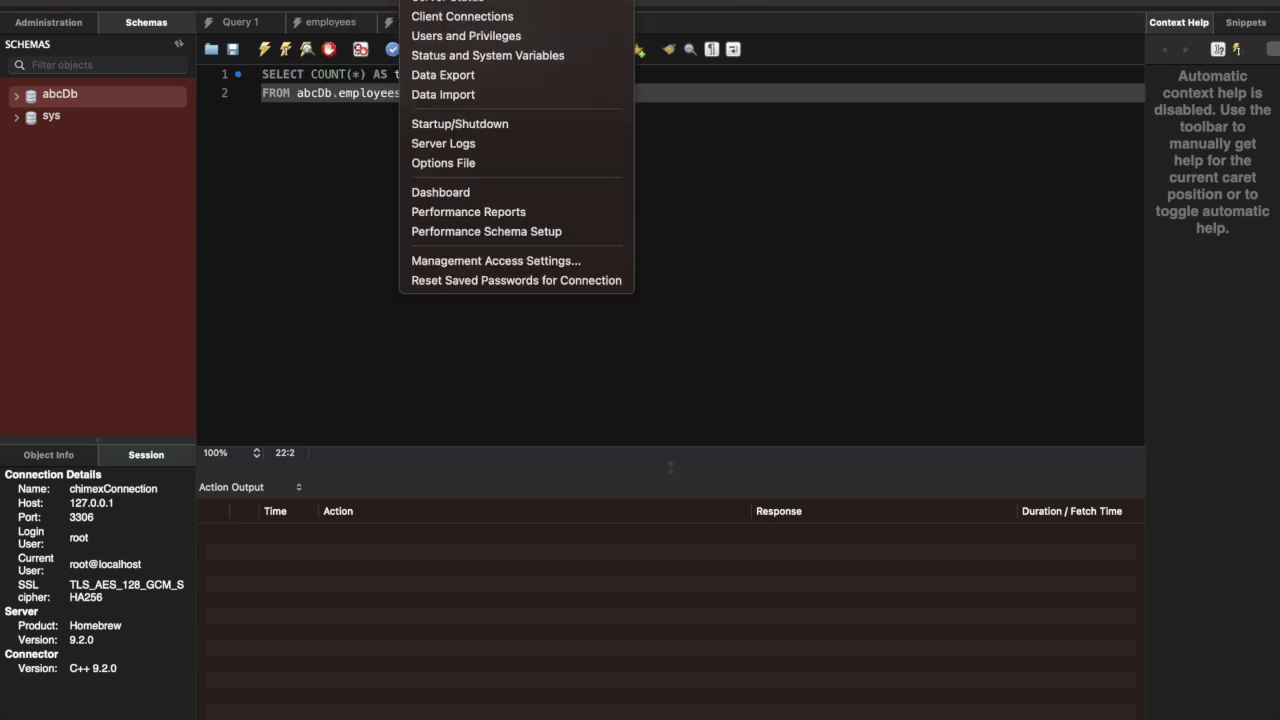
pyautogui.moveTo(470, 0)
pyautogui.moveTo(530, 0)
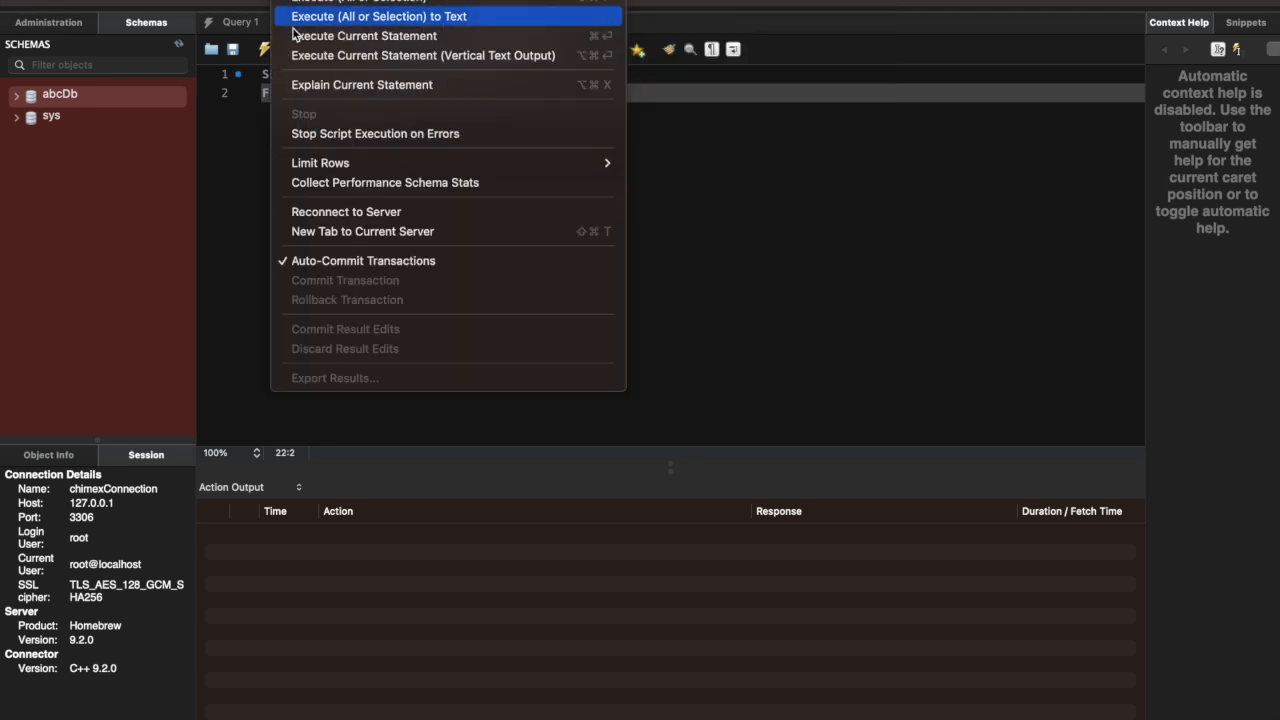
pyautogui.click(234, 228)
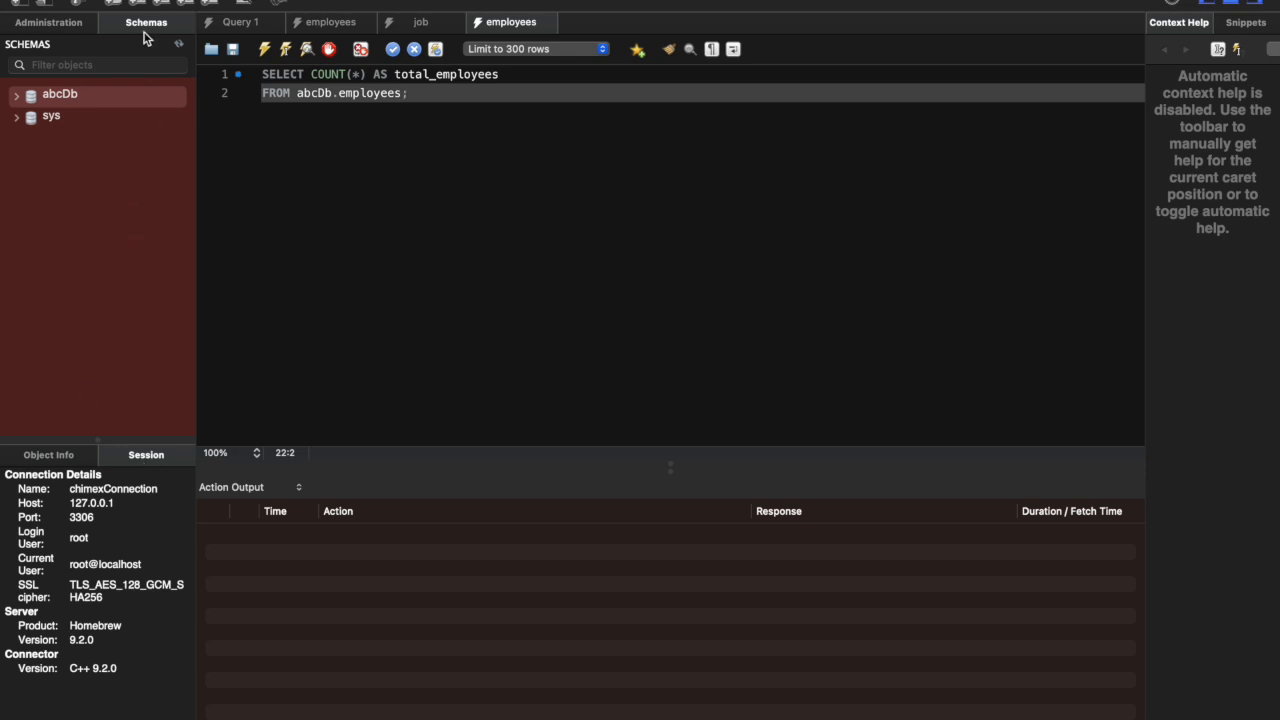
# Step: Examine the management, instance and performance options for server administration, and return to the schema list
pyautogui.click(56, 23)
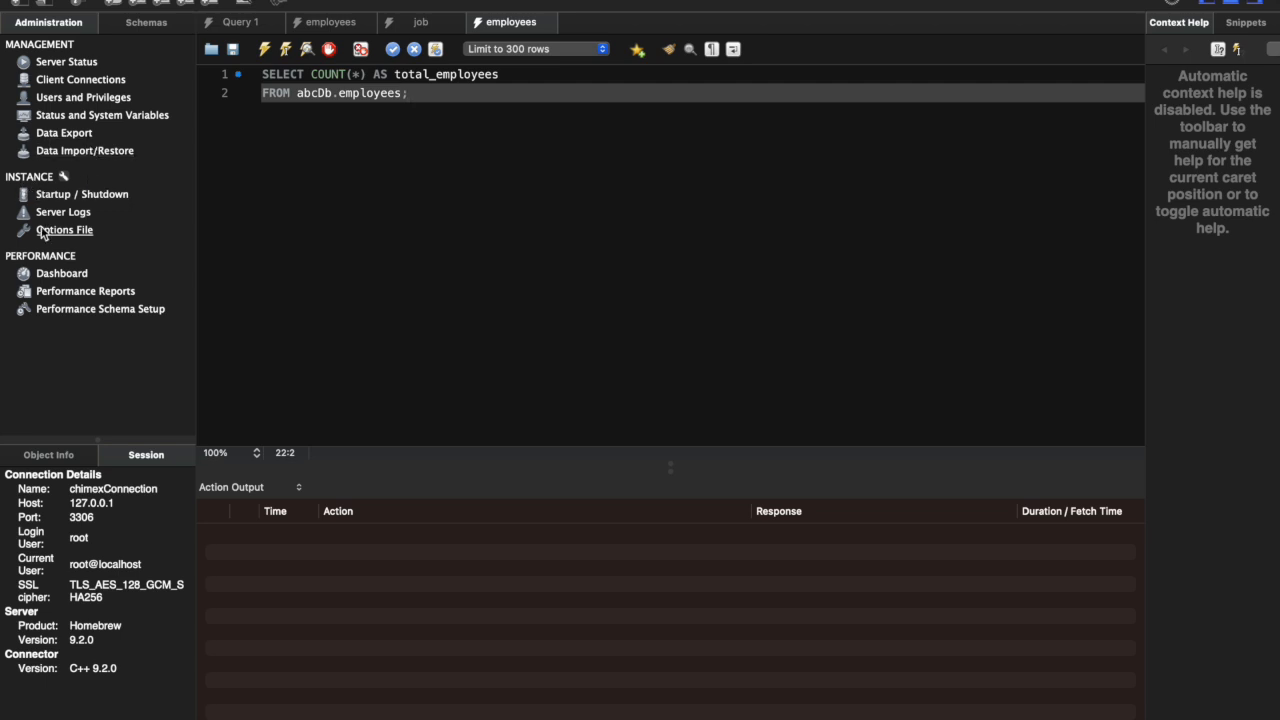
pyautogui.click(148, 26)
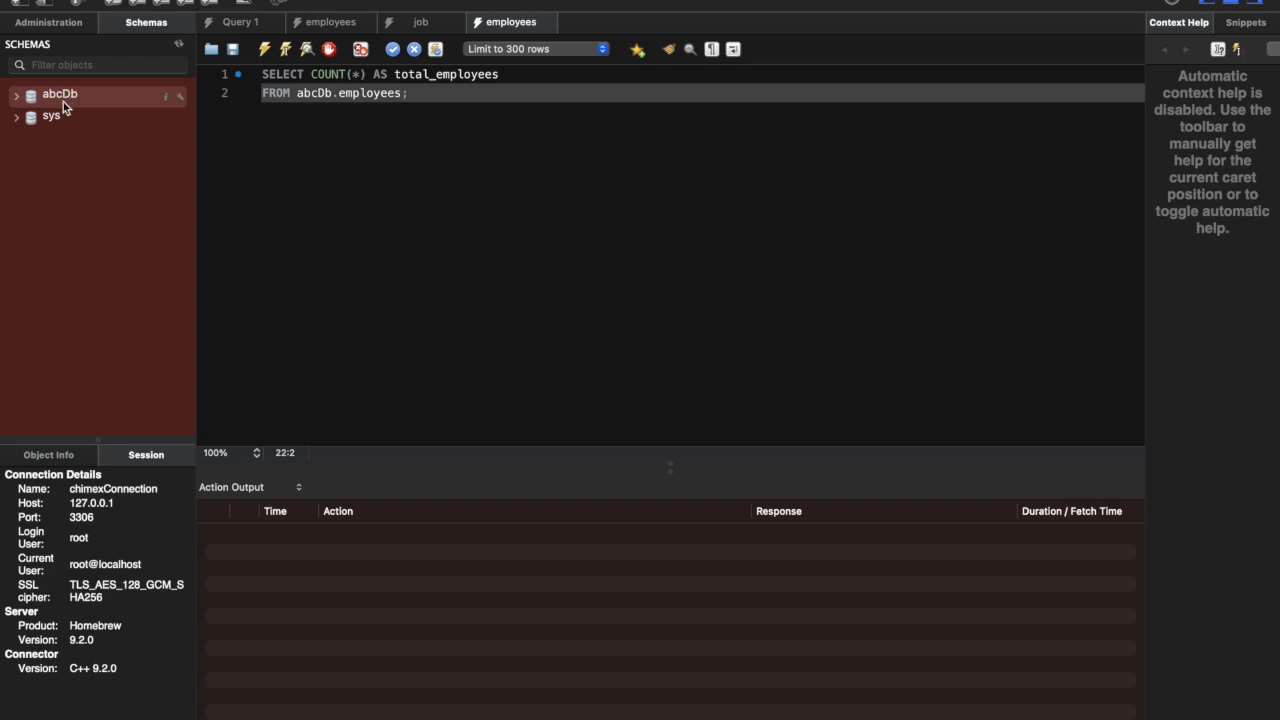
# Step: Compare the databases listed by show databases in the terminal with the abcDb and sys schemas in MySQL Workbench
pyautogui.hotkey('ctrl', 'Left')
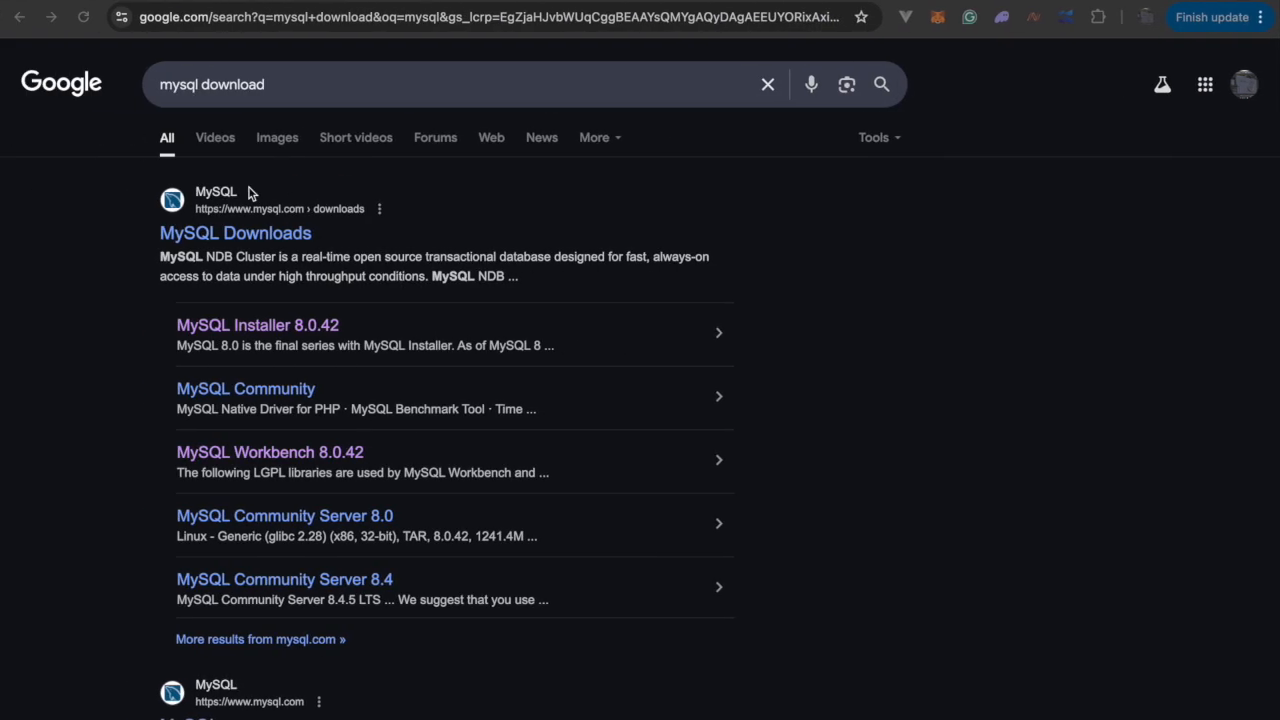
pyautogui.hotkey('ctrl', 'Right')
pyautogui.hotkey('ctrl', 'Right')
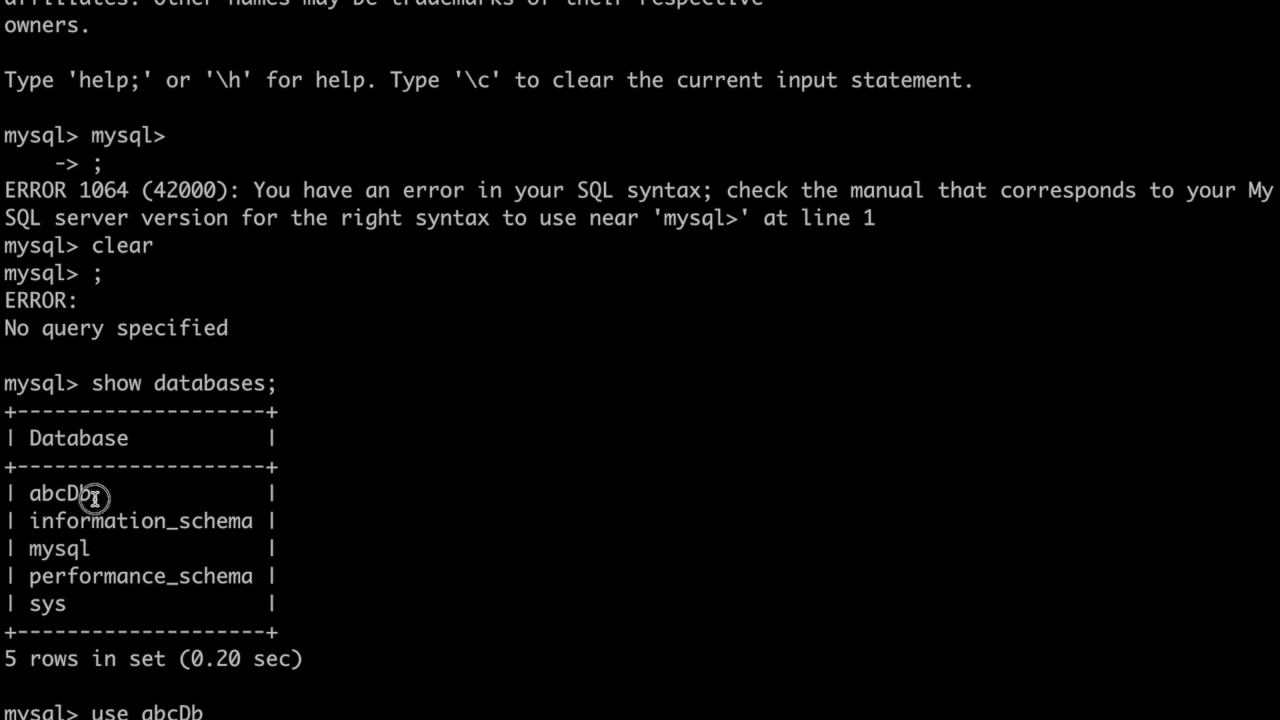
pyautogui.moveTo(93, 494); pyautogui.dragTo(22, 497)
pyautogui.click(22, 497)
pyautogui.hotkey('ctrl', 'Left')
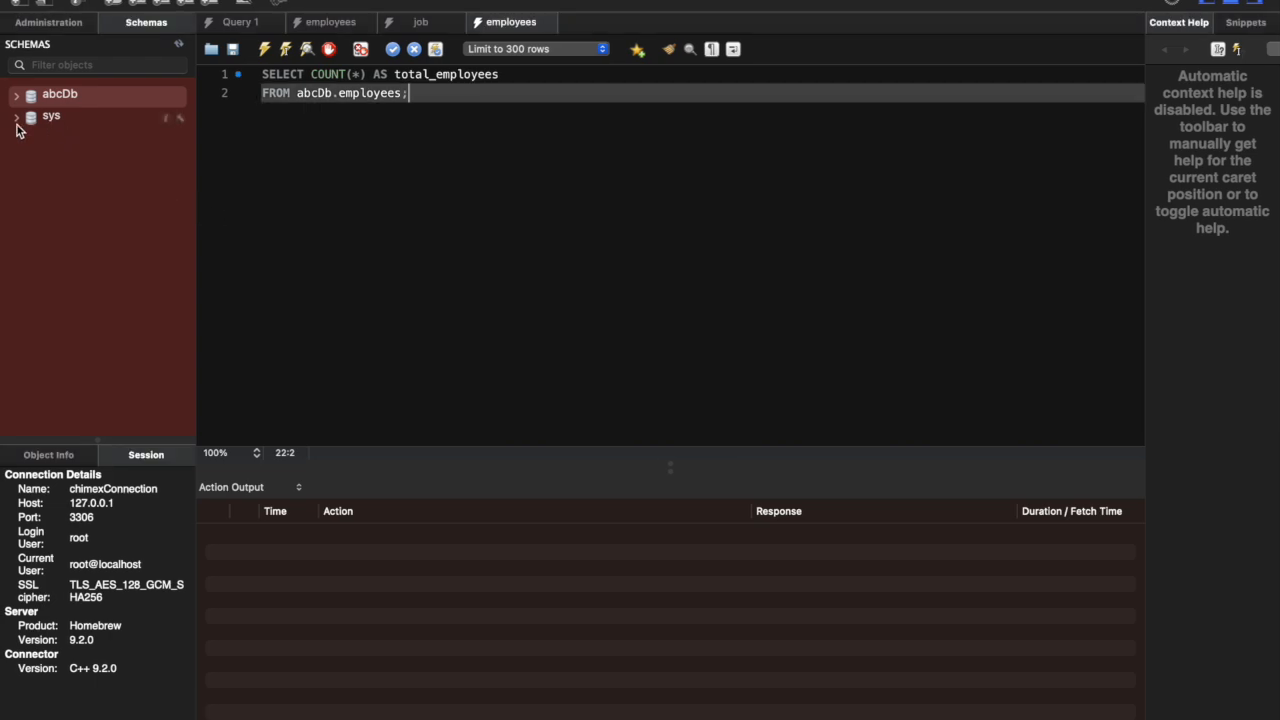
pyautogui.click(17, 119)
pyautogui.click(18, 120)
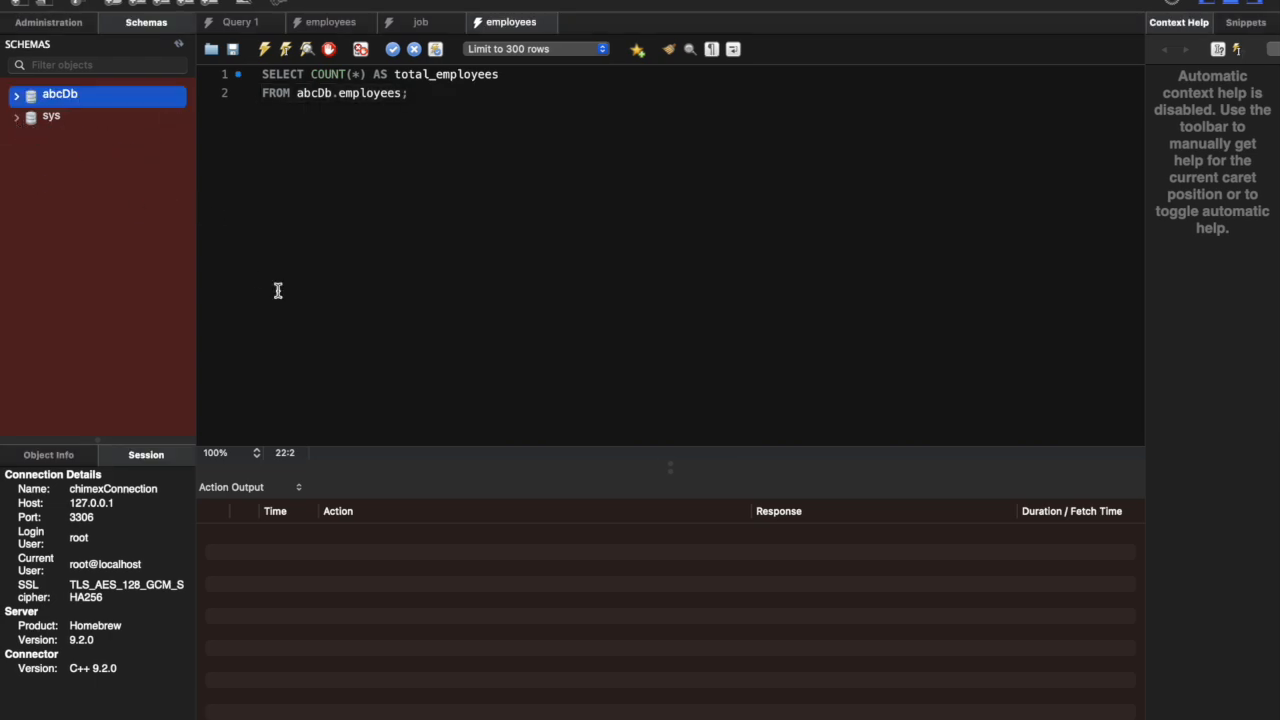
pyautogui.hotkey('ctrl', 'Right')
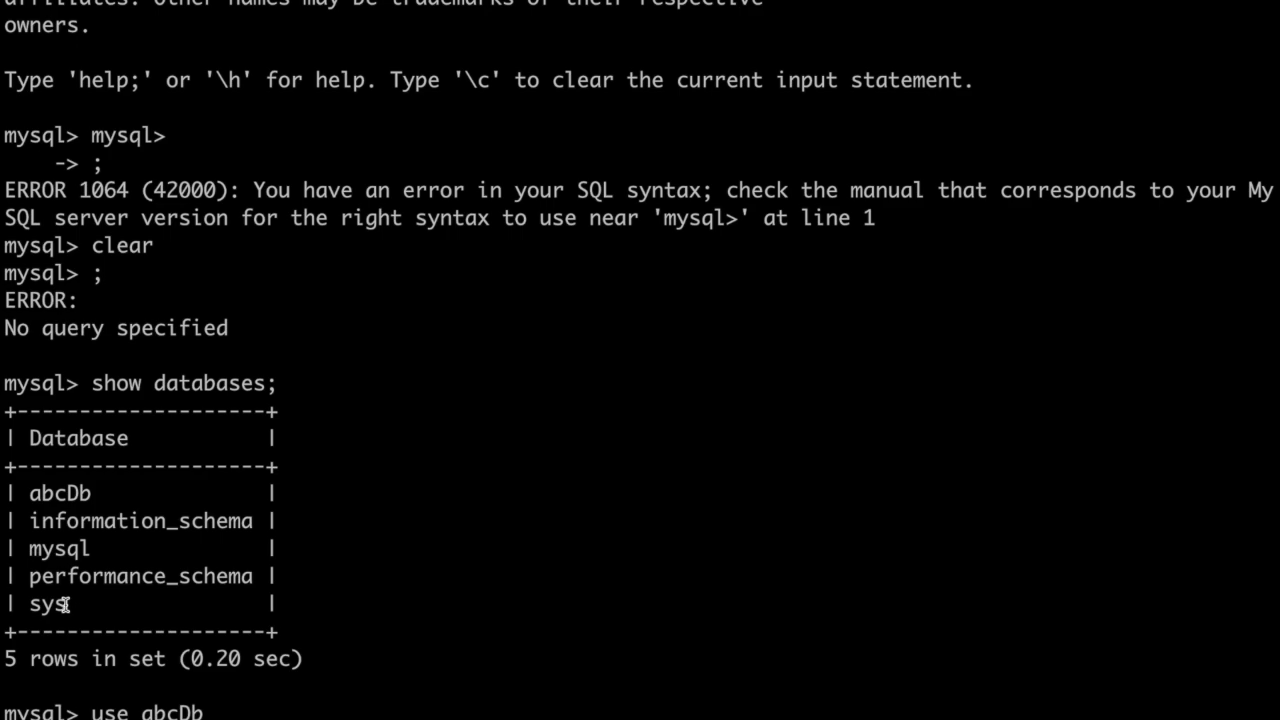
pyautogui.hotkey('ctrl', 'Left')
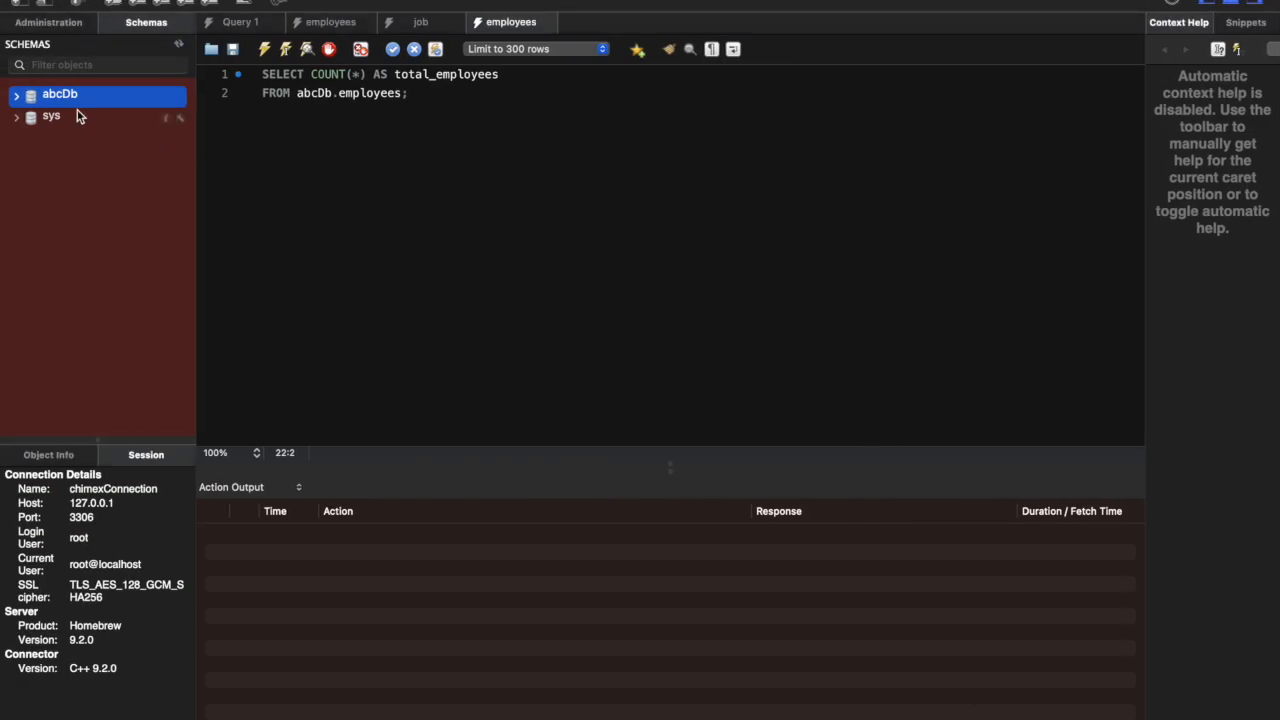
# Step: Expand the abcDb schema and its tables in MySQL Workbench, checking them against the employees and job tables in the terminal's show tables output
pyautogui.click(17, 97)
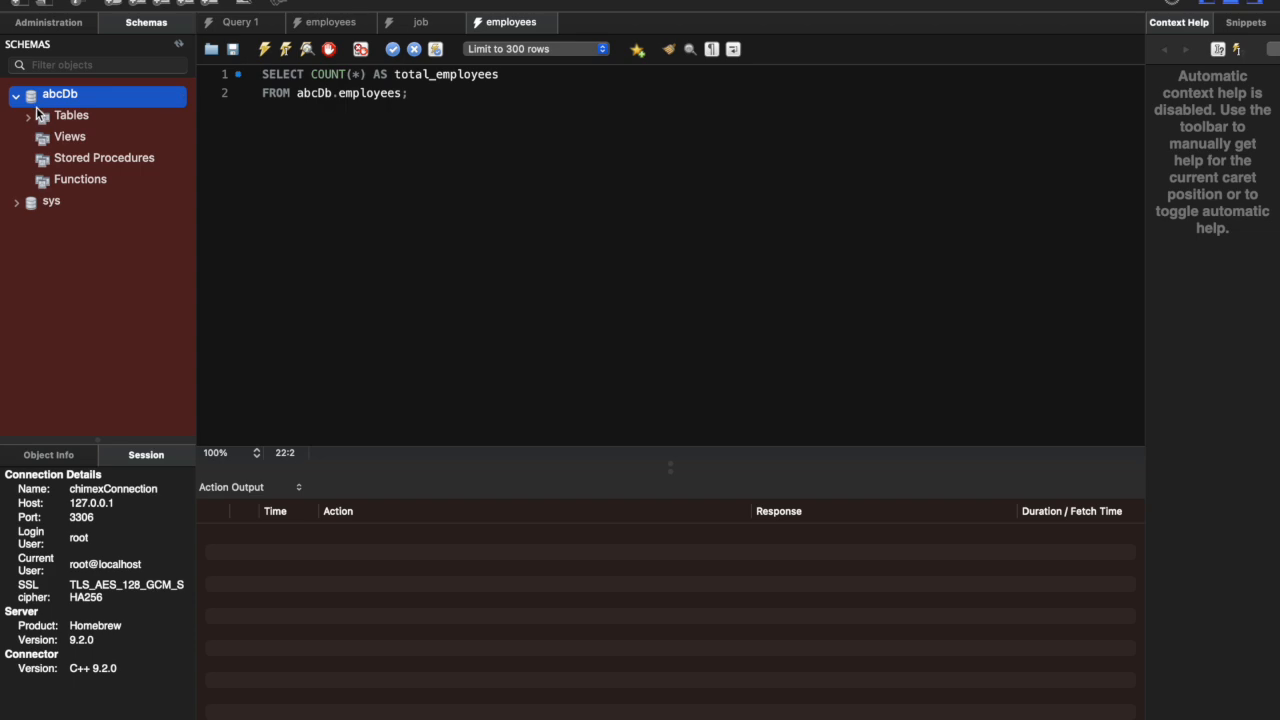
pyautogui.hotkey('ctrl', 'Right')
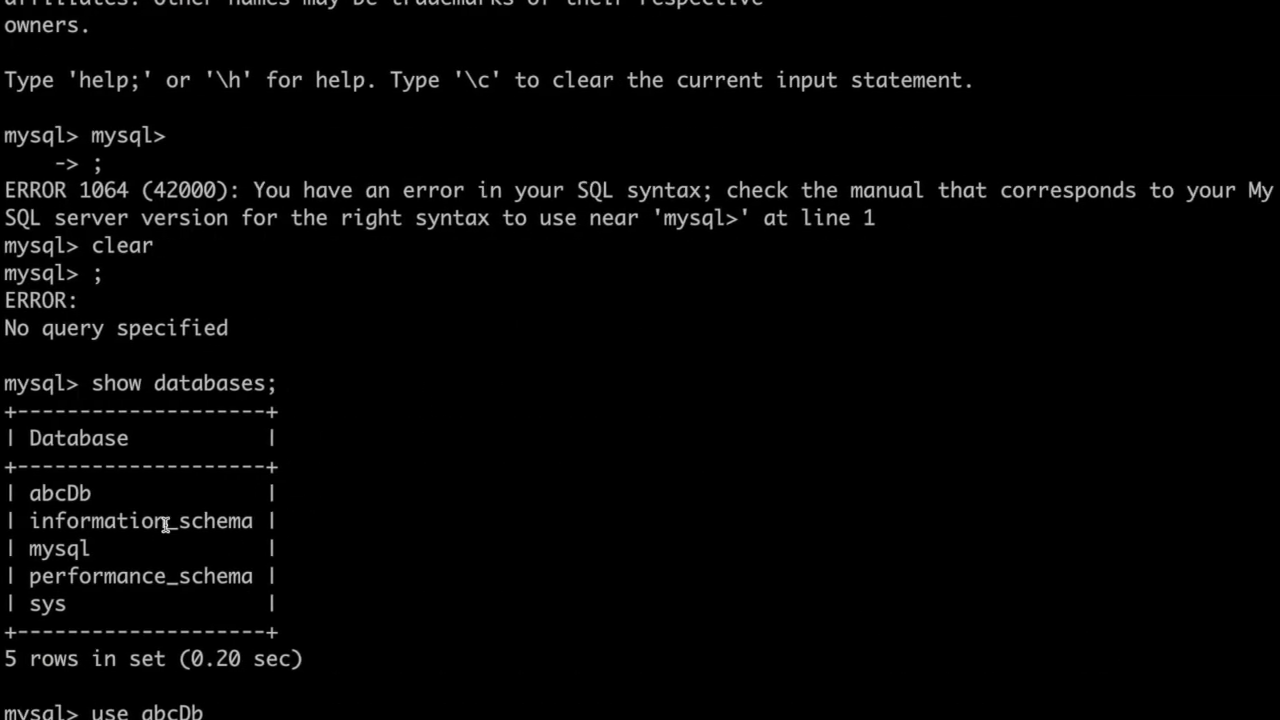
pyautogui.scroll(-6, 237, 449)
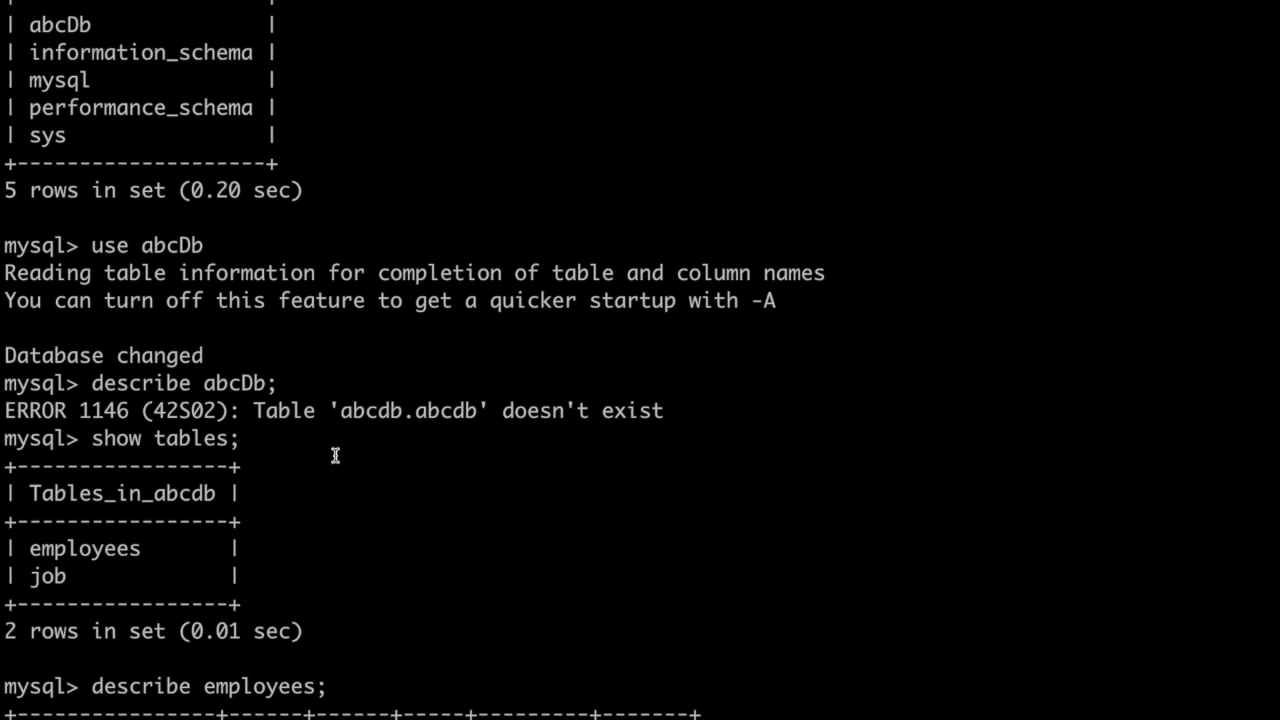
pyautogui.scroll(-2, 291, 463)
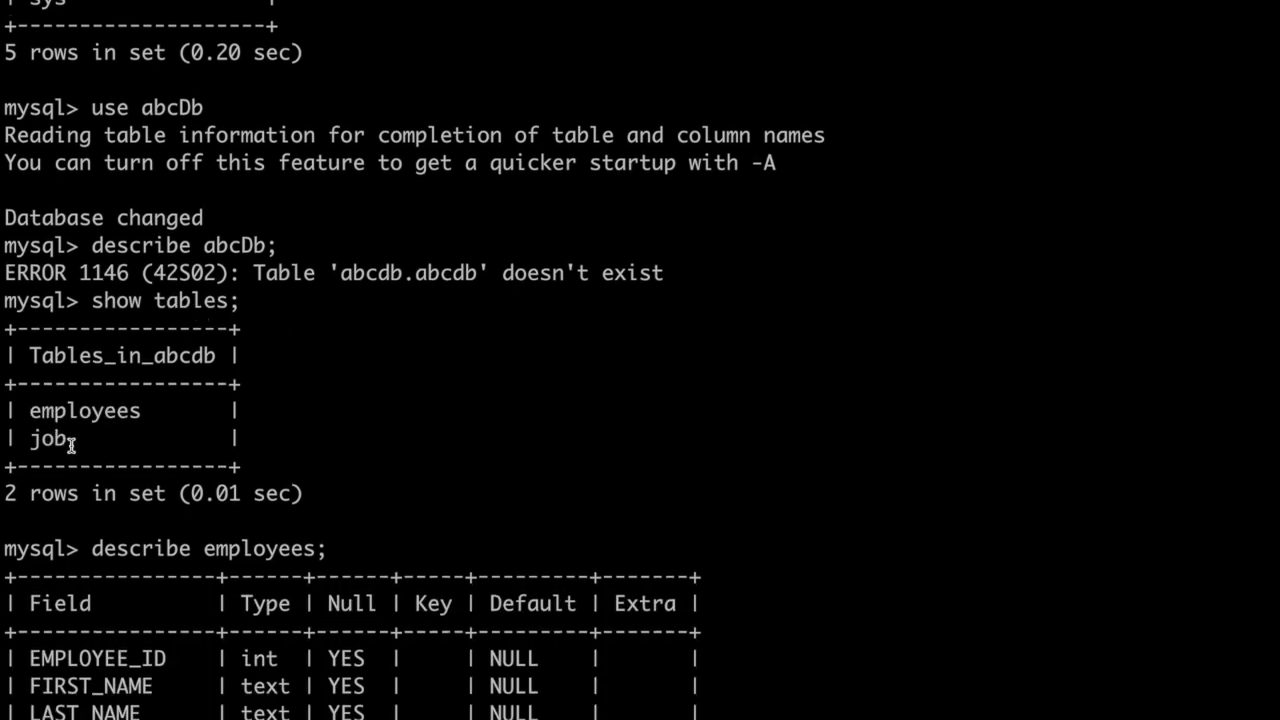
pyautogui.doubleClick(34, 409)
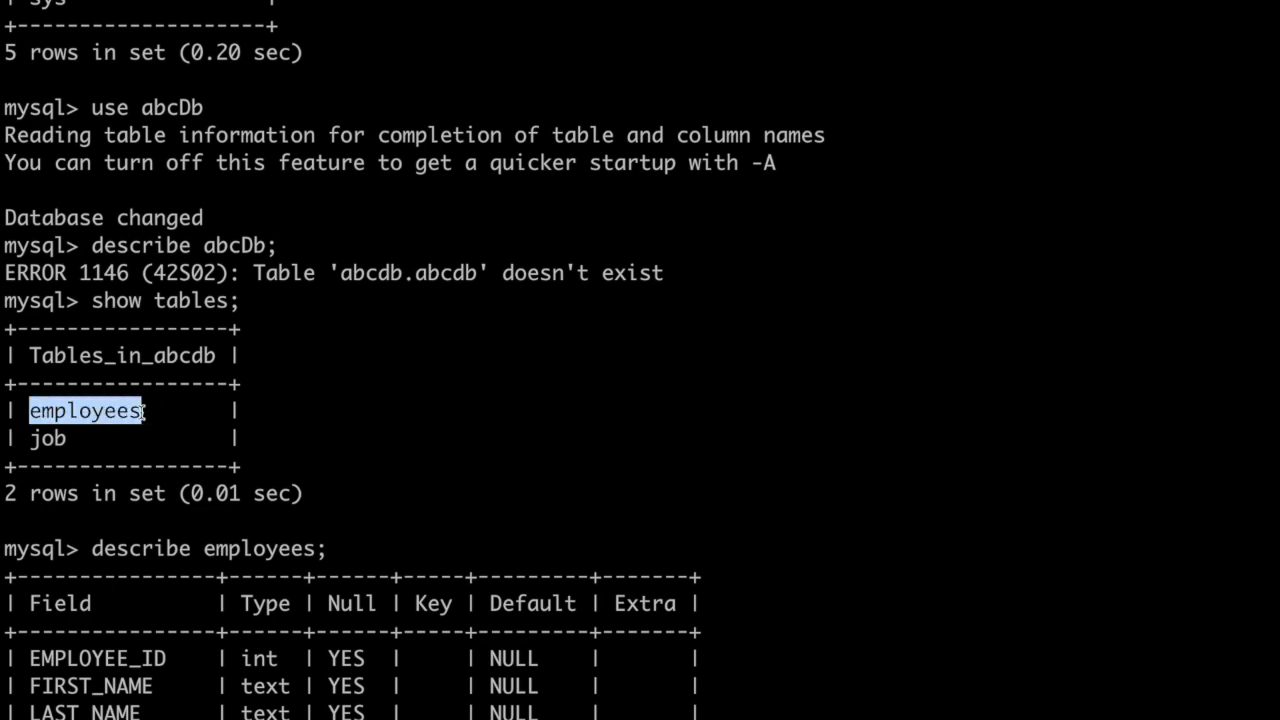
pyautogui.doubleClick(47, 438)
pyautogui.click(57, 430)
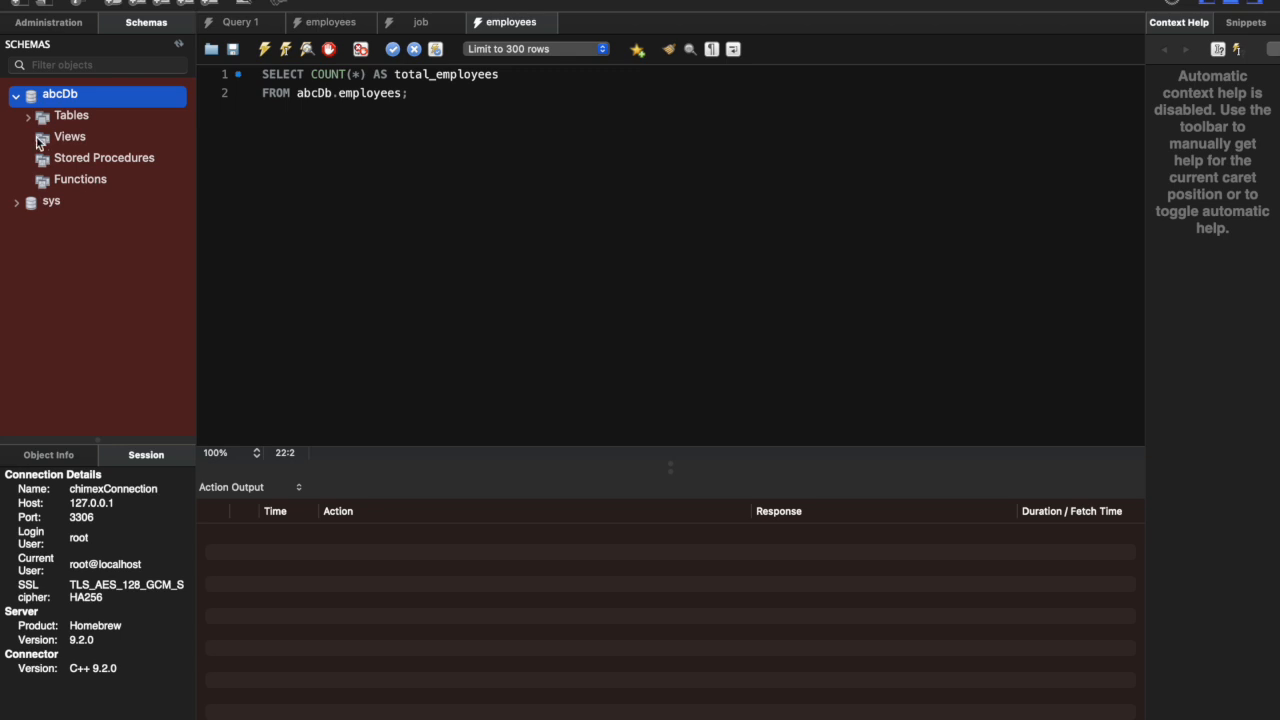
pyautogui.click(30, 117)
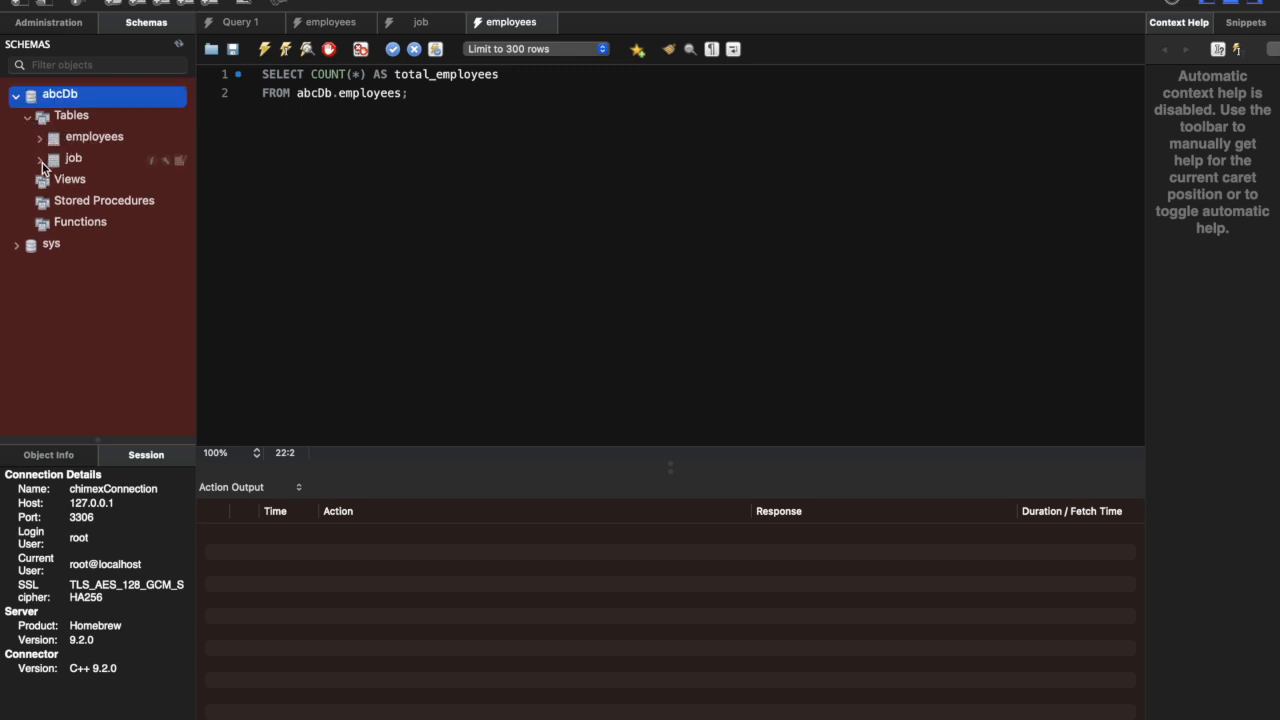
# Step: Expand the job table and its Columns to examine the fields, and collapse the table again
pyautogui.click(41, 160)
pyautogui.click(41, 160)
pyautogui.click(41, 146)
pyautogui.click(41, 146)
pyautogui.click(41, 161)
pyautogui.click(50, 182)
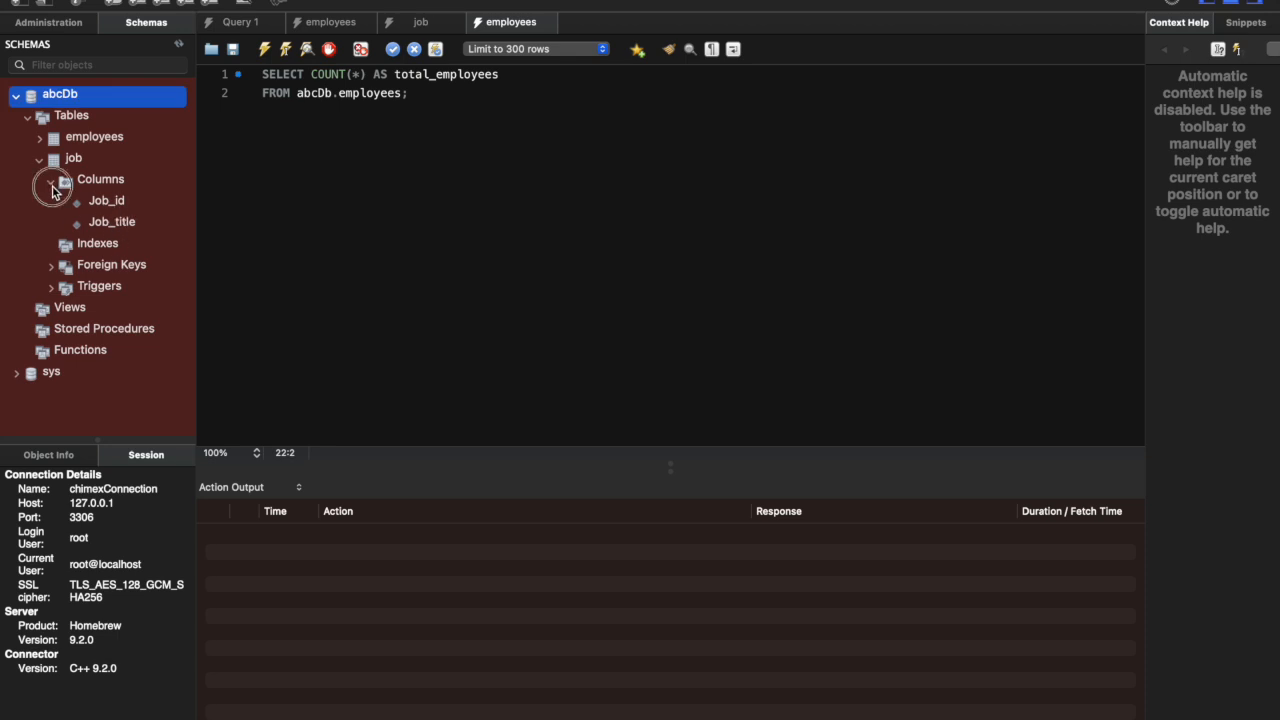
pyautogui.click(51, 184)
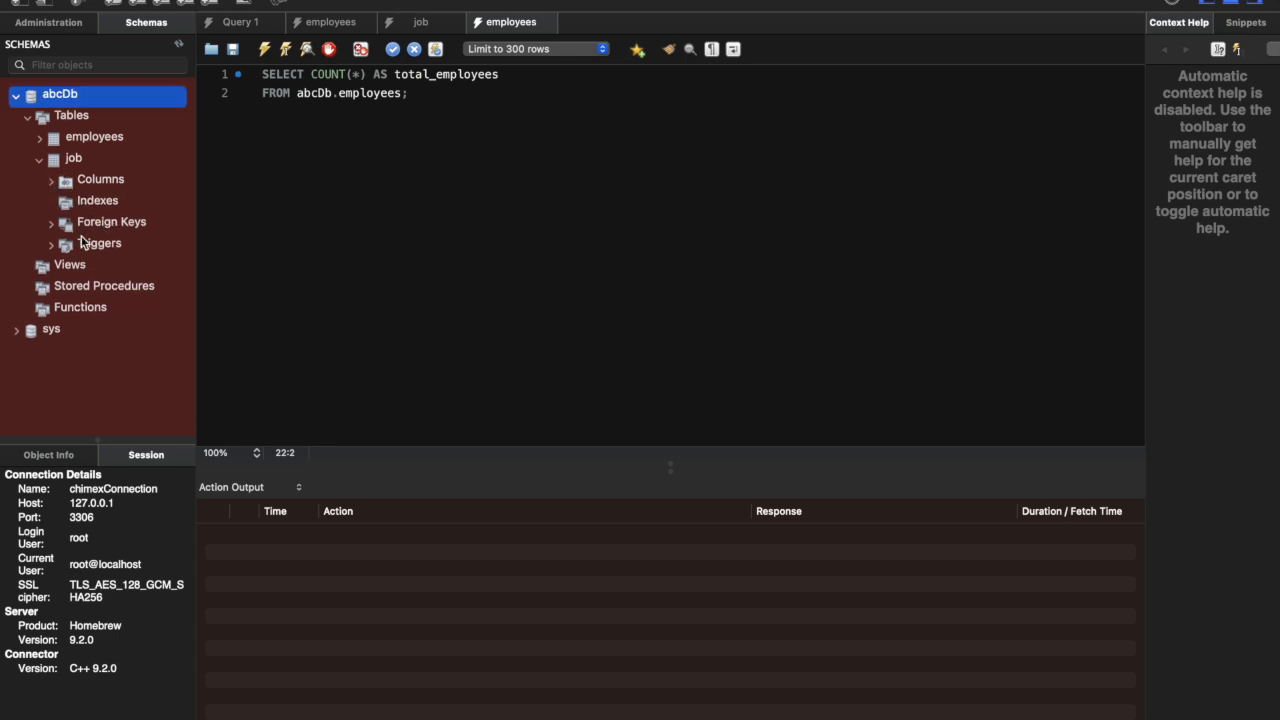
pyautogui.click(40, 161)
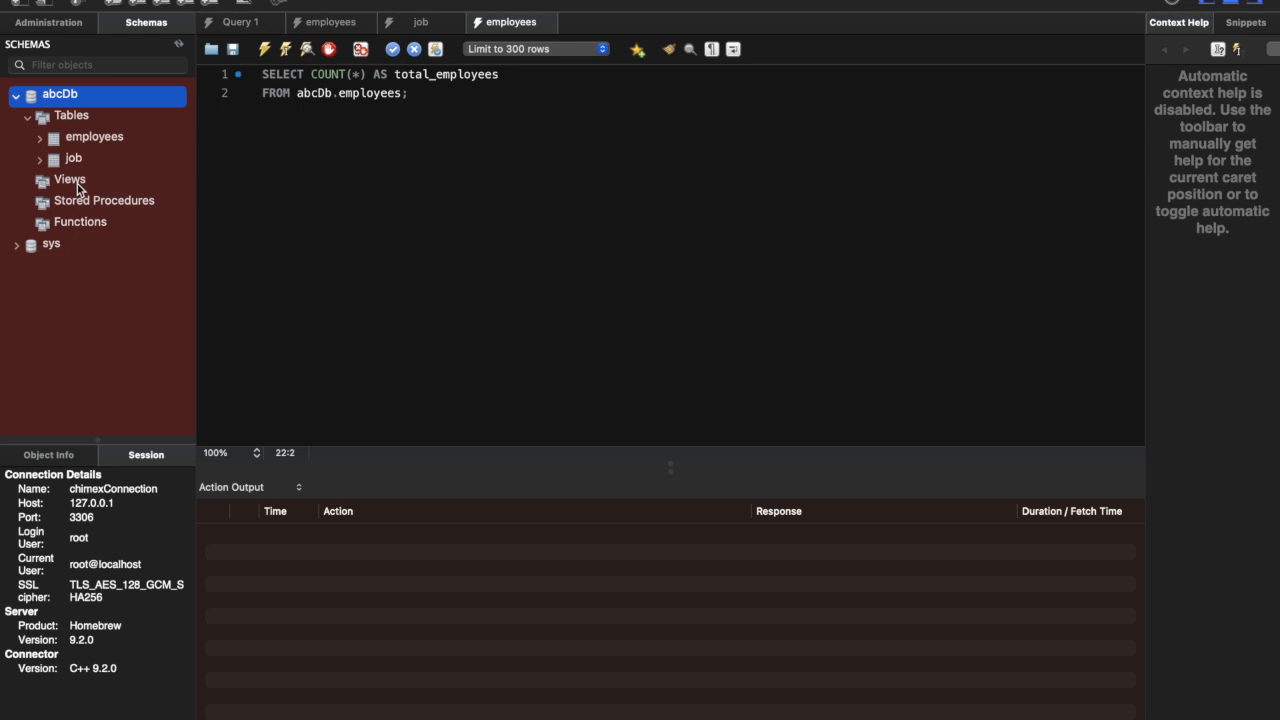
# Step: Check the Views, Stored Procedures and Functions entries of the abcDb schema, and return to the query editor
pyautogui.click(76, 185)
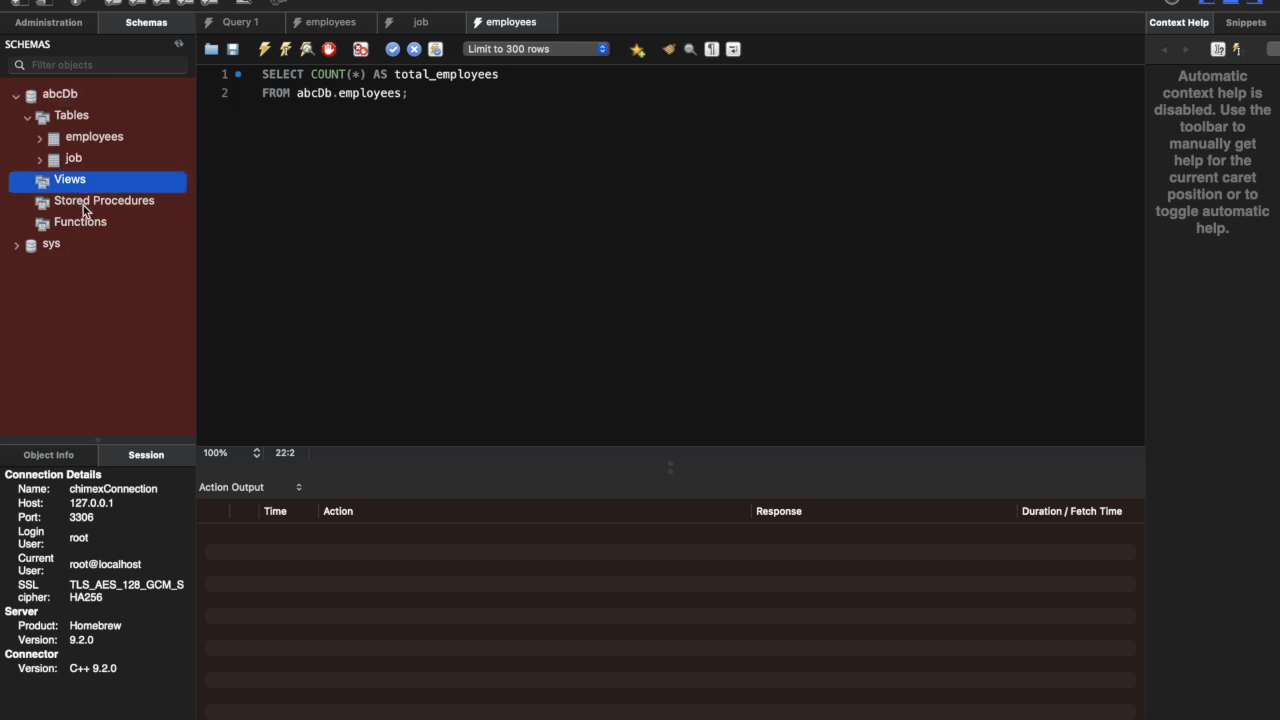
pyautogui.click(85, 205)
pyautogui.click(84, 229)
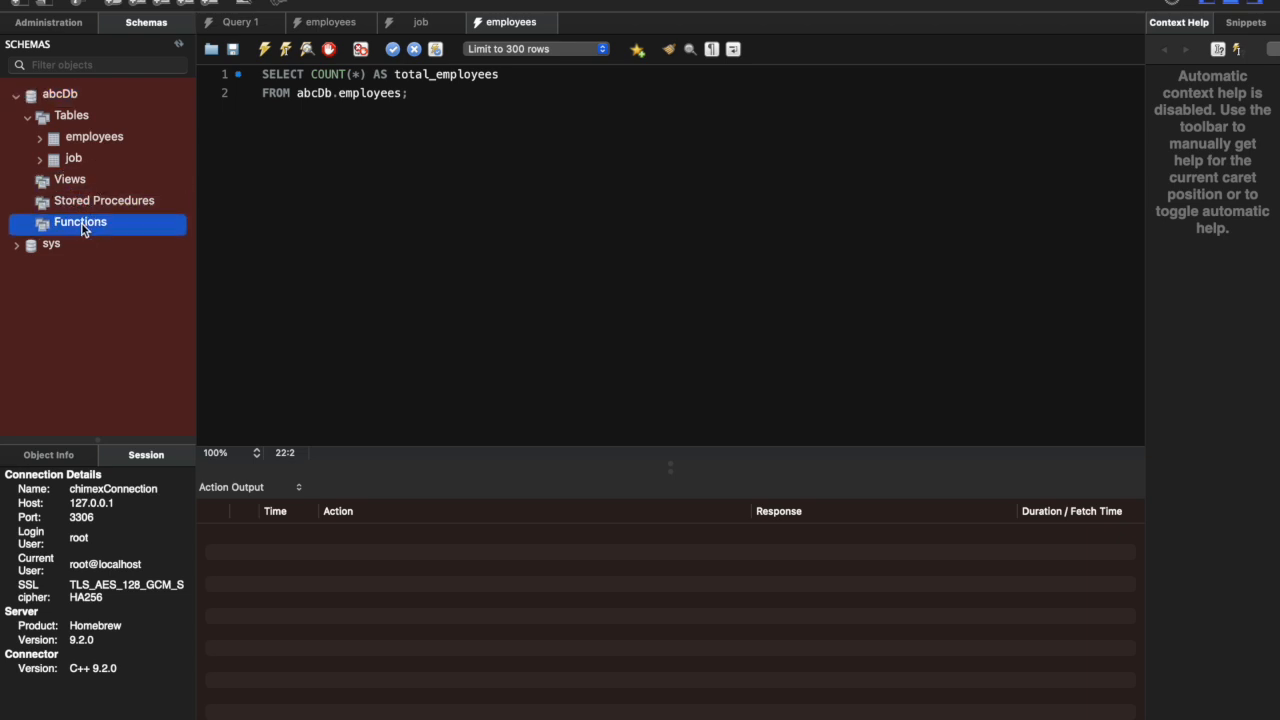
pyautogui.click(79, 190)
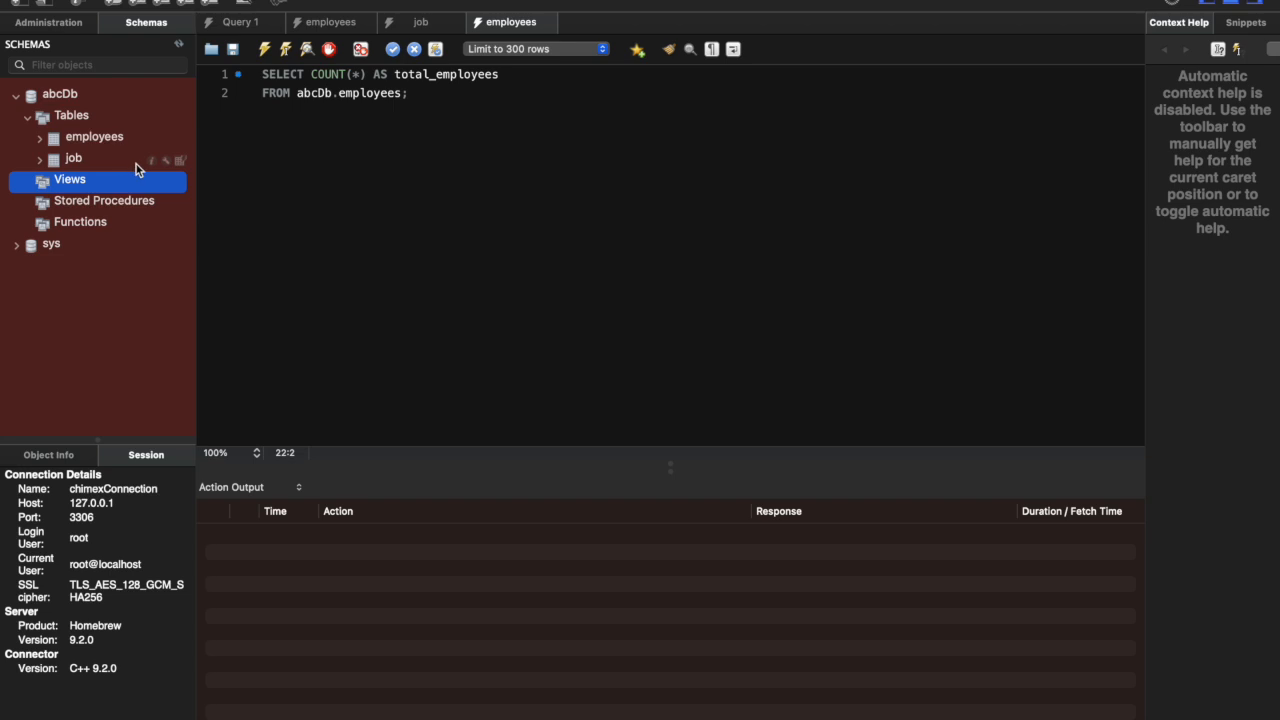
pyautogui.click(272, 210)
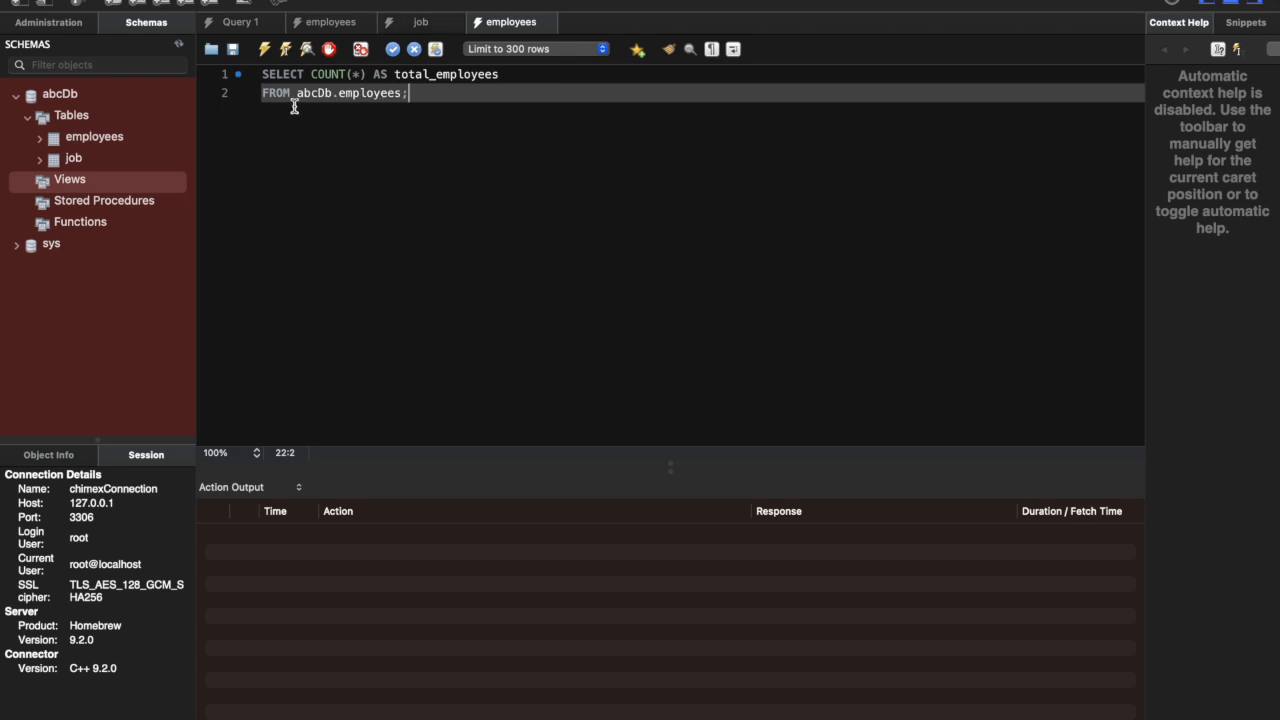
# Step: Open the job query and examine each part of SELECT * FROM abcDb.job;
pyautogui.click(420, 24)
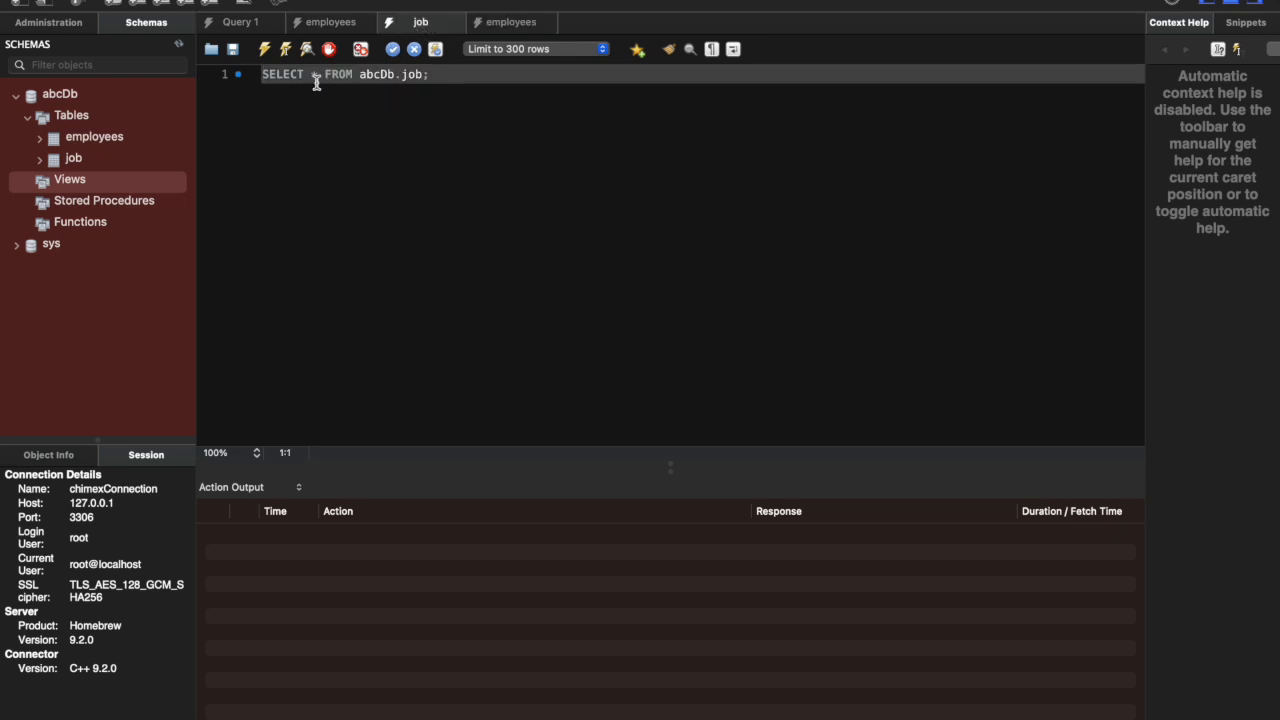
pyautogui.moveTo(266, 79); pyautogui.dragTo(354, 82)
pyautogui.click(386, 82)
pyautogui.tripleClick(386, 80)
pyautogui.click(387, 79)
pyautogui.click(429, 79)
pyautogui.moveTo(265, 80); pyautogui.dragTo(430, 80)
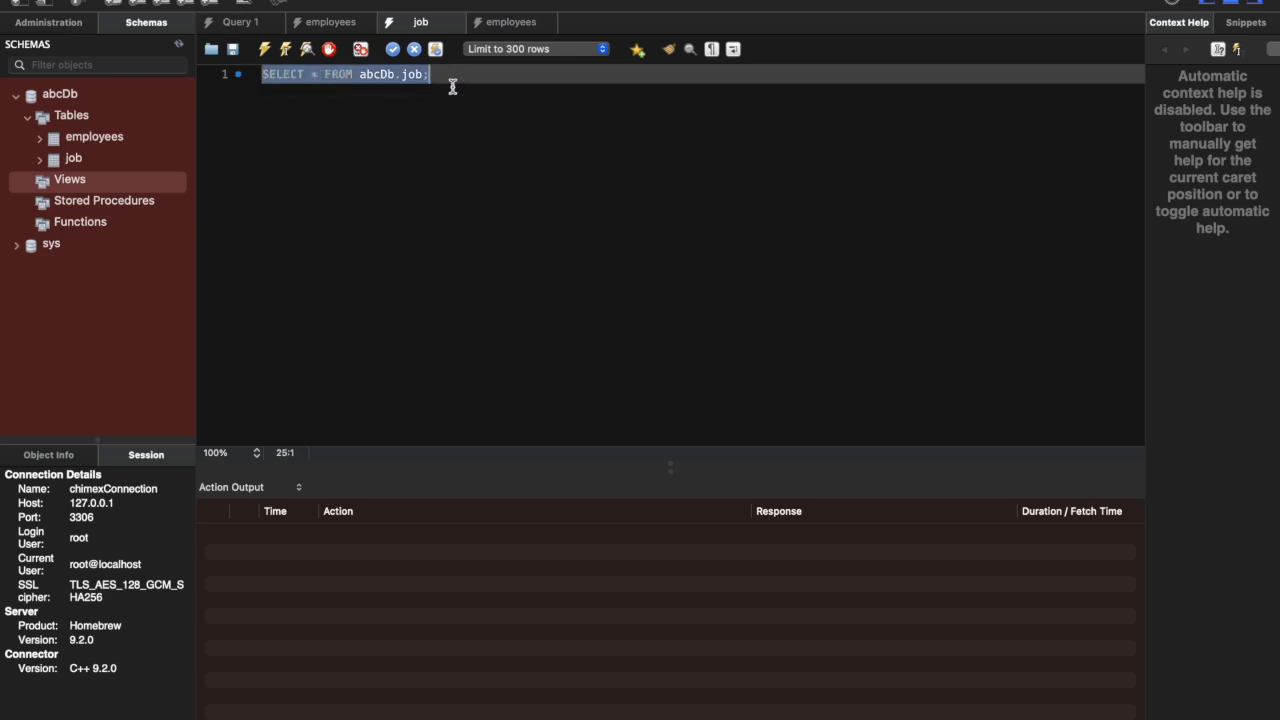
pyautogui.click(368, 226)
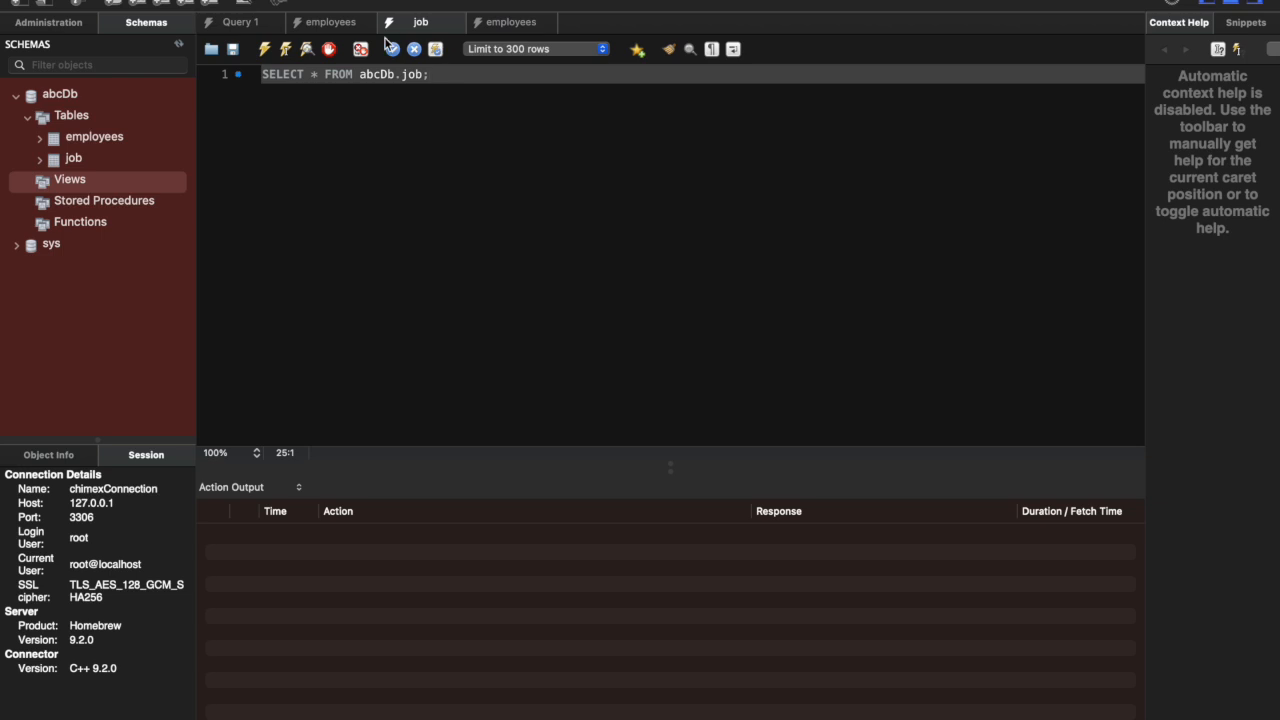
# Step: Compare the employee count query with the job query and the SELECT * FROM abcDb.employees; query
pyautogui.click(507, 25)
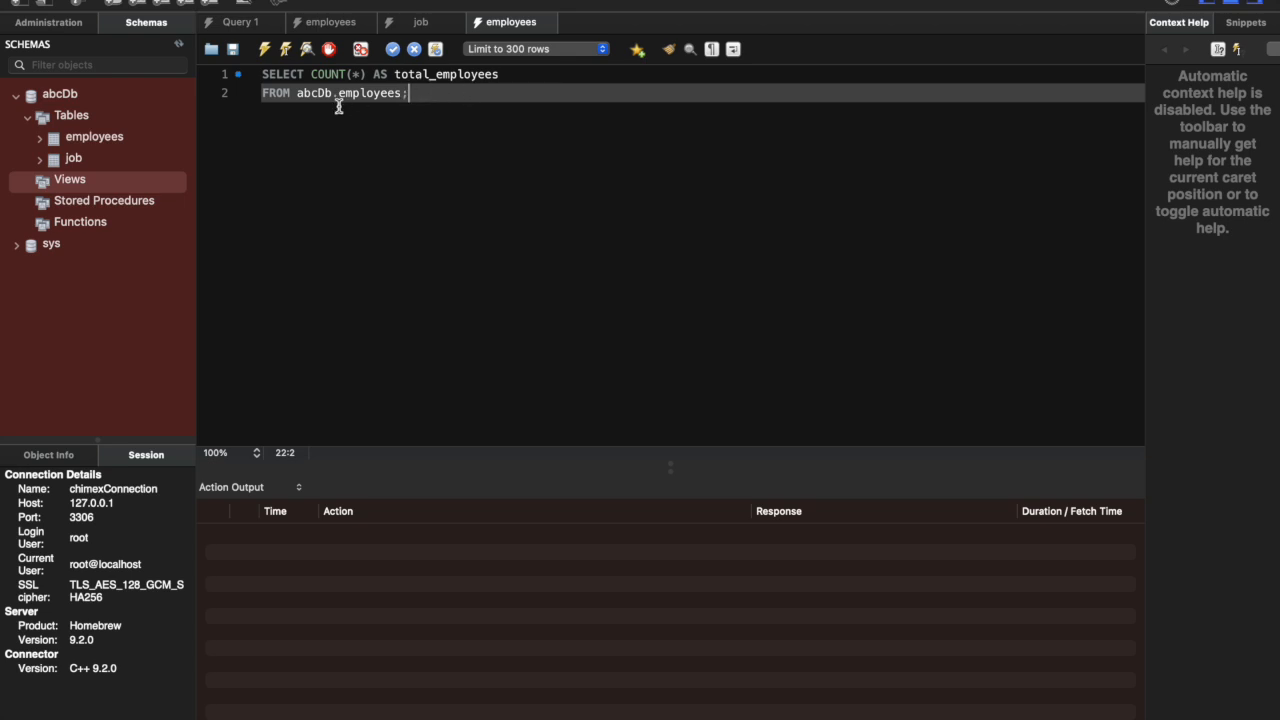
pyautogui.click(421, 21)
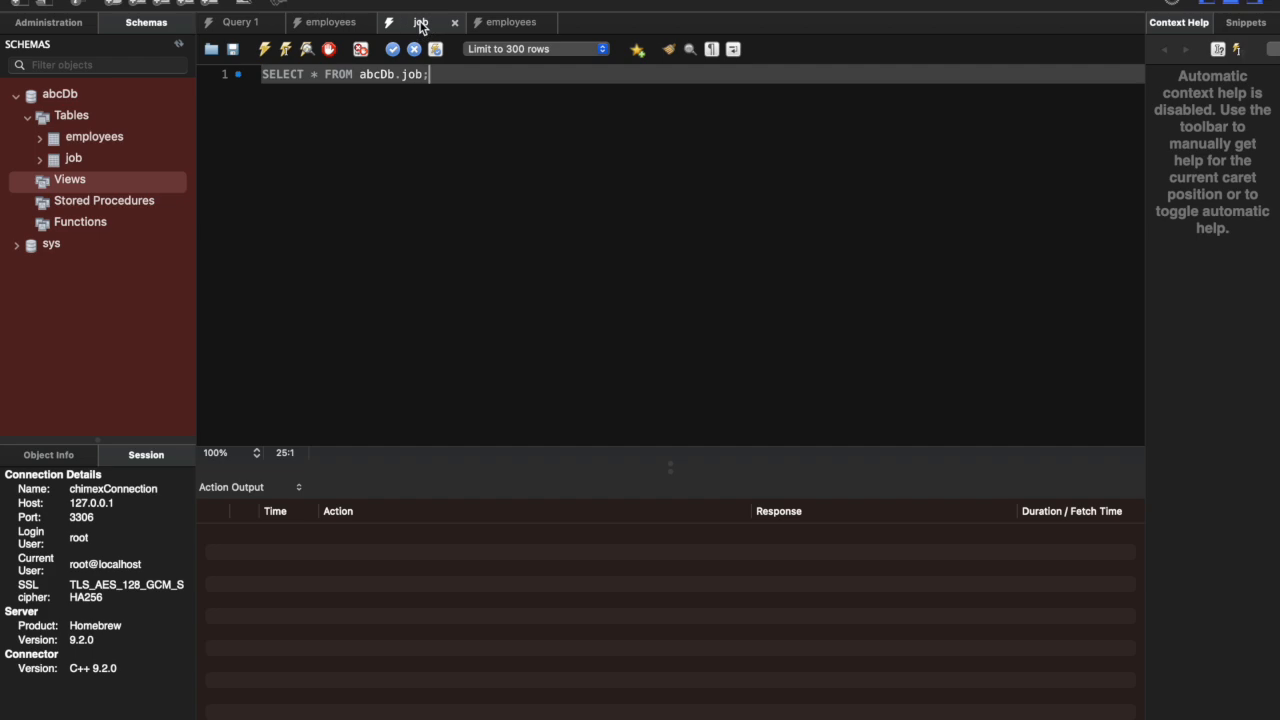
pyautogui.click(331, 22)
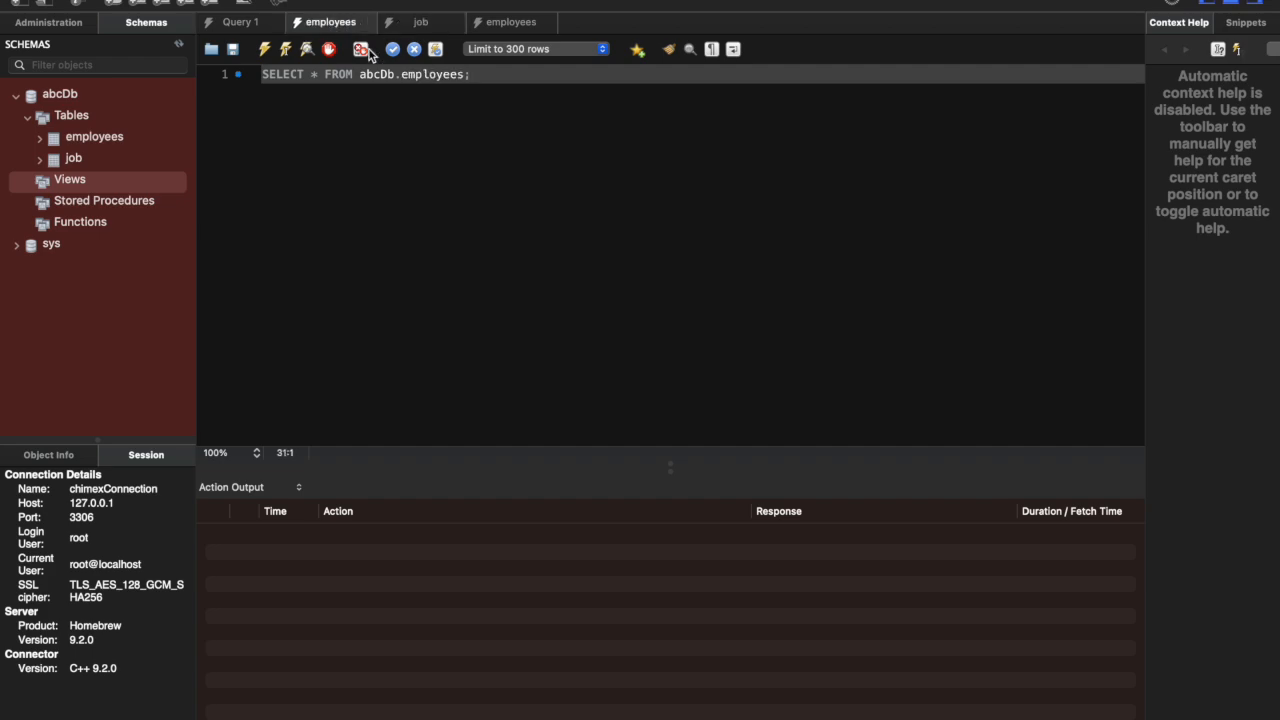
# Step: Switch to the terminal and find the SELECT * FROM job; statement below the employees and job table descriptions
pyautogui.hotkey('ctrl', 'Left')
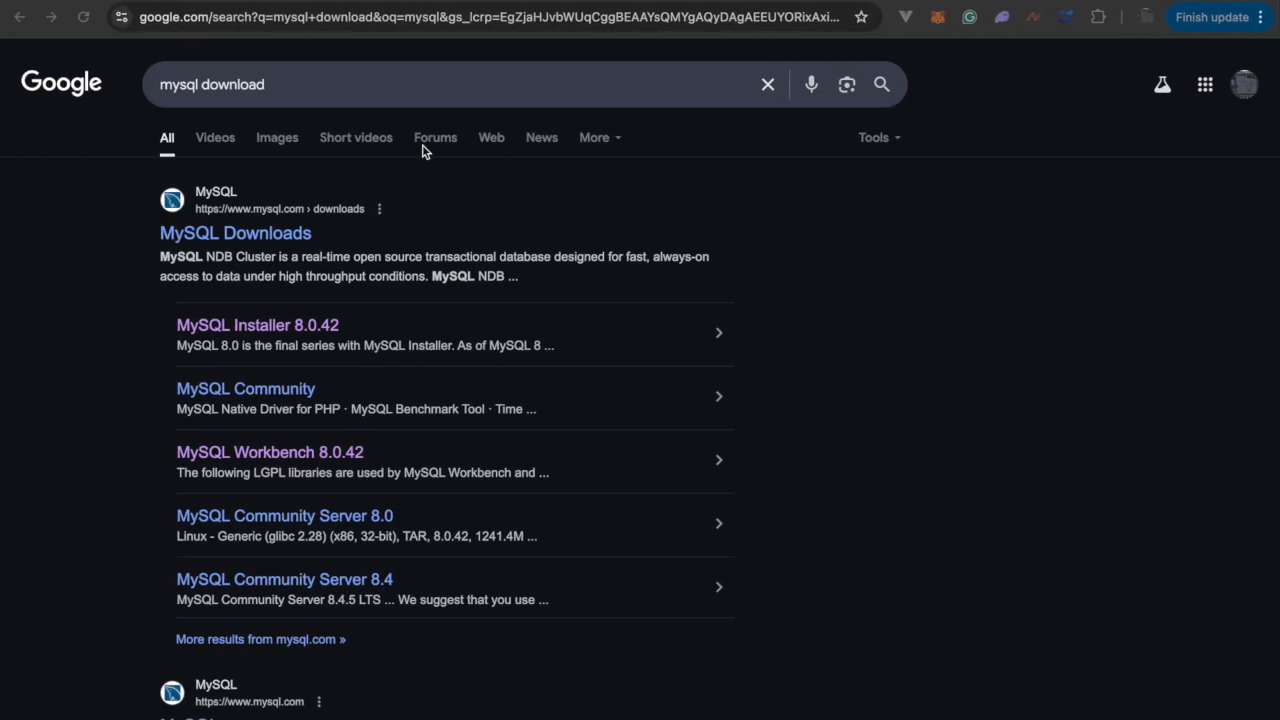
pyautogui.hotkey('ctrl', 'Right')
pyautogui.hotkey('ctrl', 'Right')
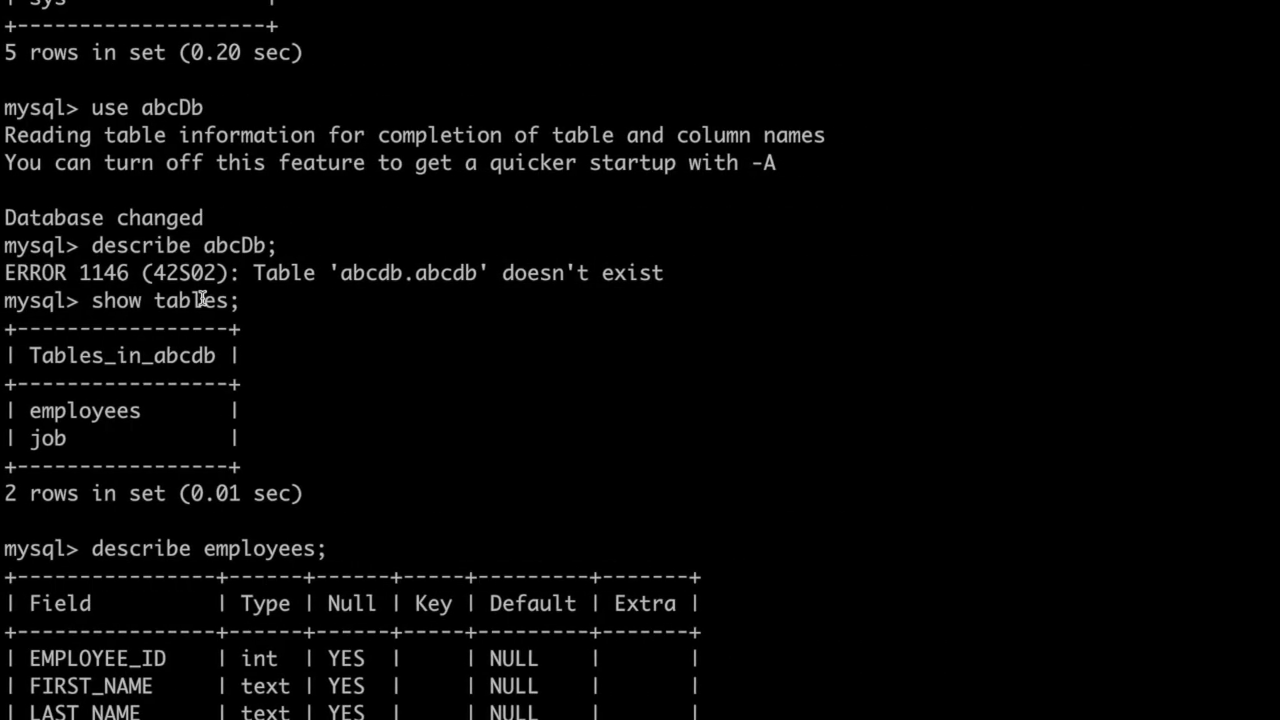
pyautogui.scroll(-5, 220, 481)
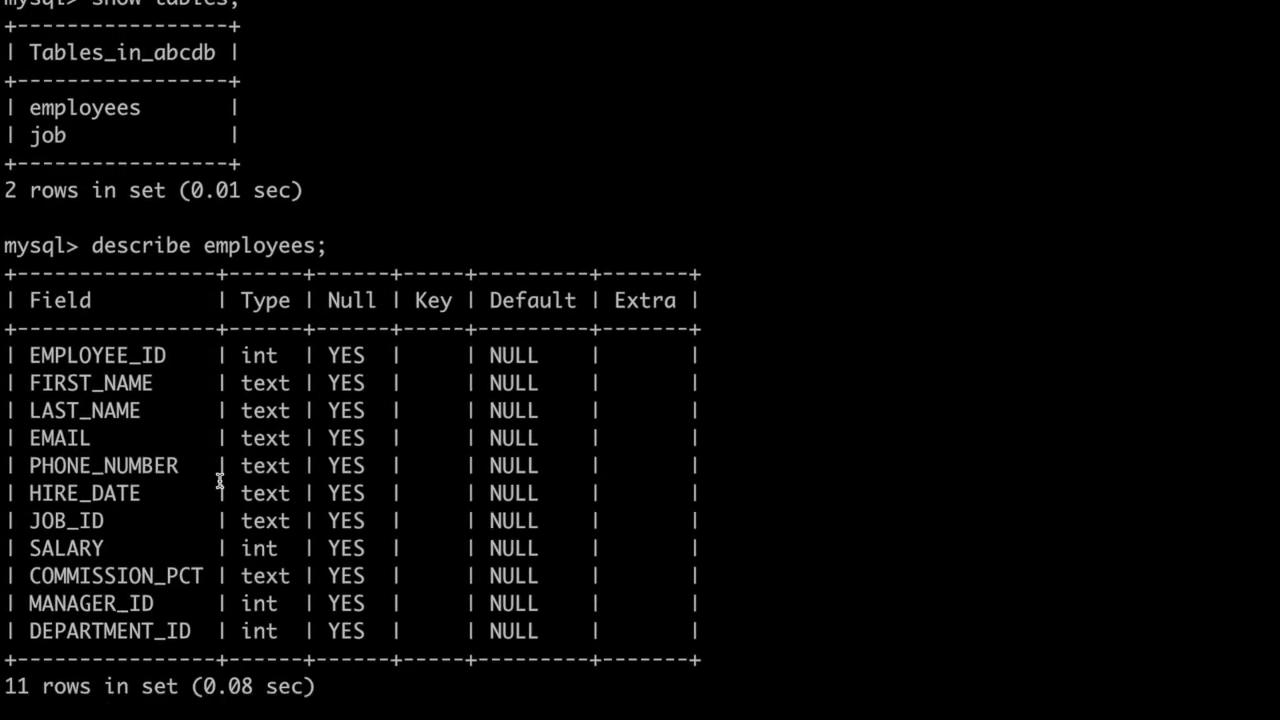
pyautogui.scroll(-3, 220, 481)
pyautogui.scroll(-6, 221, 558)
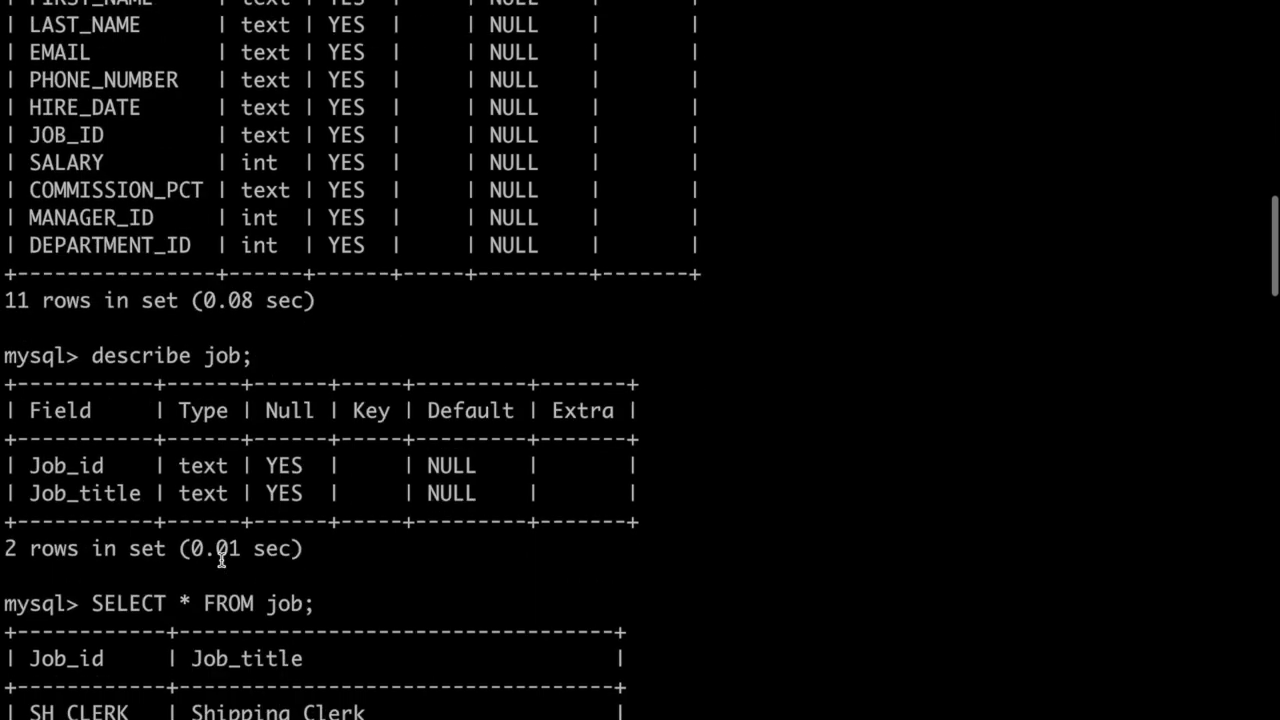
pyautogui.moveTo(91, 438); pyautogui.dragTo(326, 441)
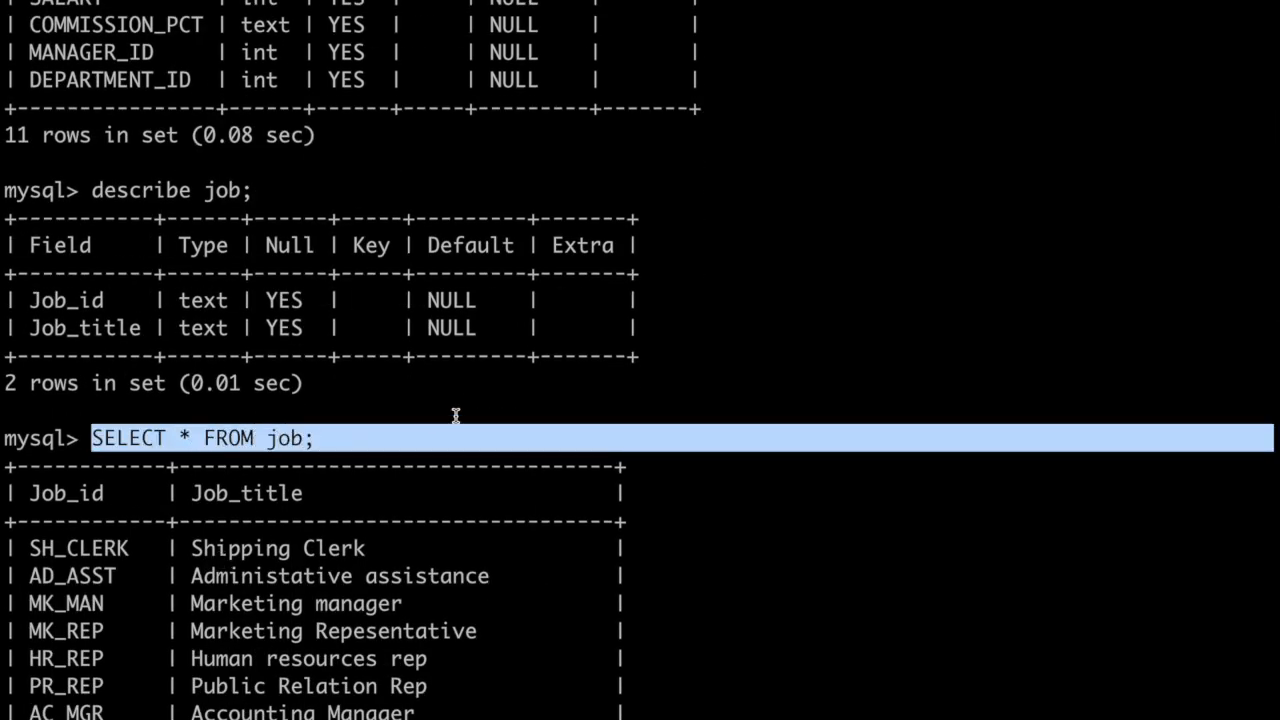
# Step: Return to MySQL Workbench and compare the abcDb.employees reference in the employees query with the statement in Query 1
pyautogui.hotkey('ctrl', 'Right')
pyautogui.hotkey('ctrl', 'Left')
pyautogui.hotkey('ctrl', 'Left')
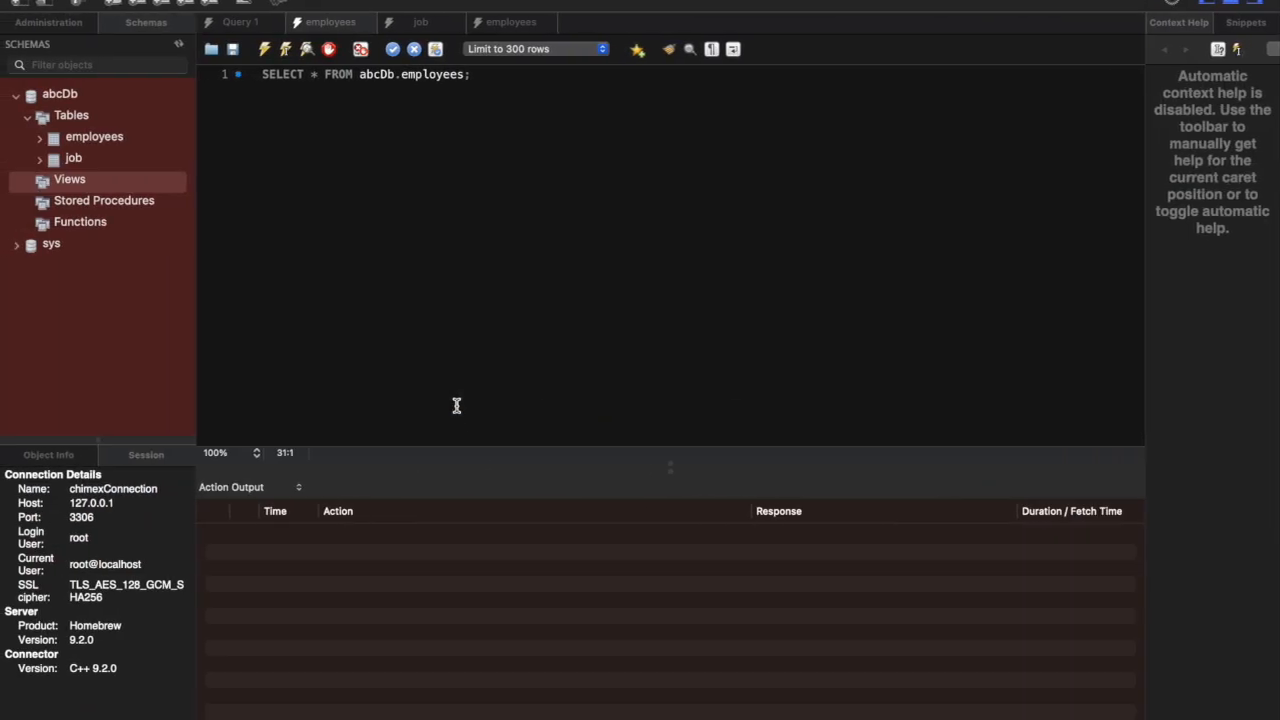
pyautogui.doubleClick(379, 76)
pyautogui.click(418, 75)
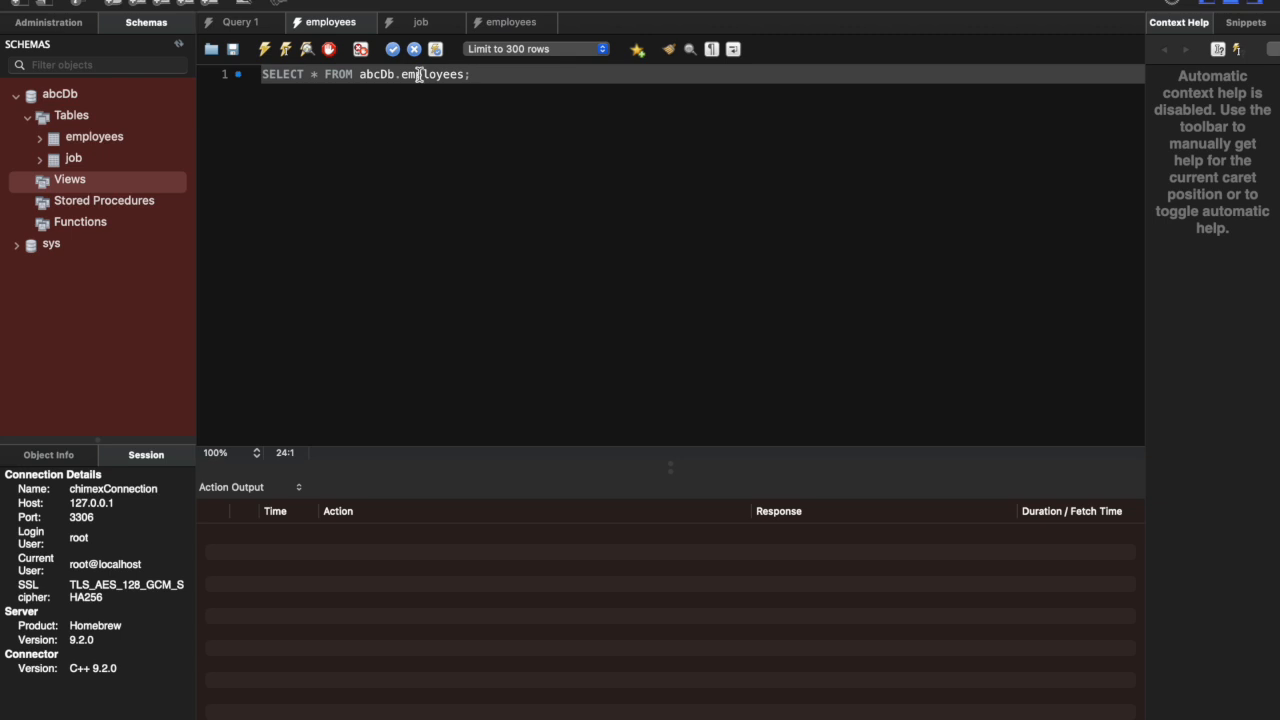
pyautogui.doubleClick(419, 76)
pyautogui.click(393, 76)
pyautogui.click(428, 80)
pyautogui.click(245, 22)
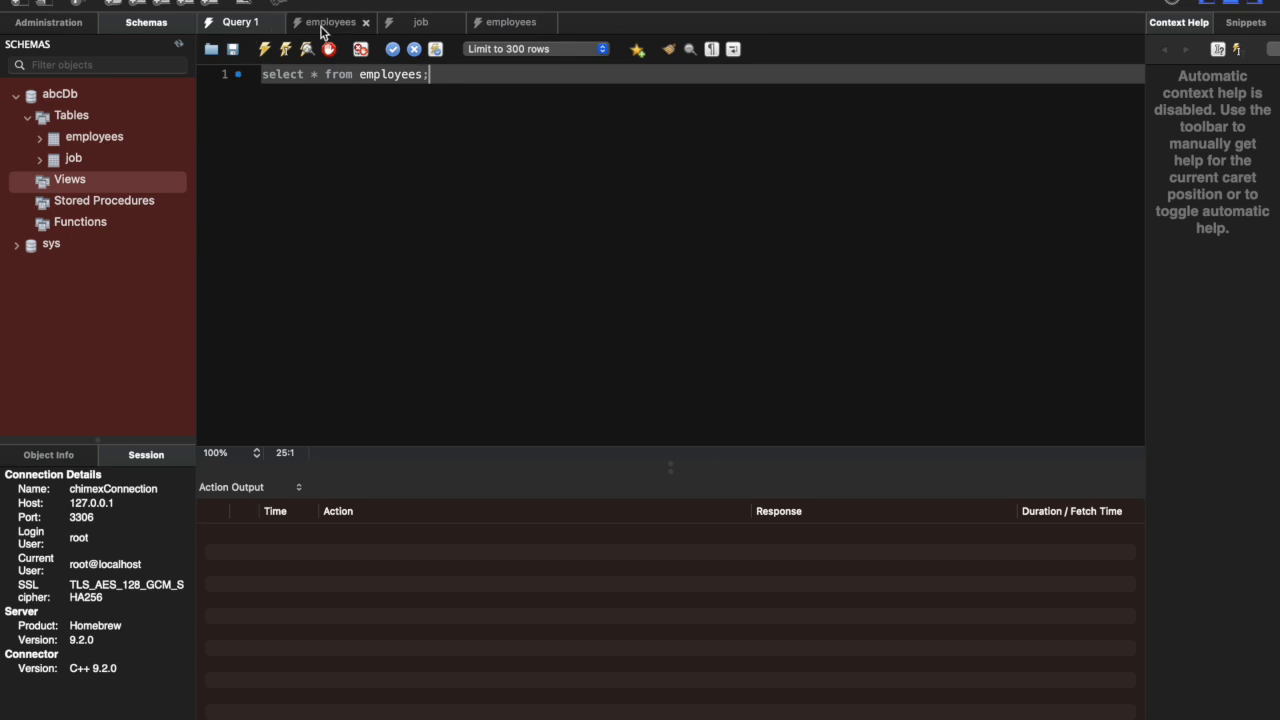
# Step: Select the whole SELECT * FROM abcDb.employees; statement in the employees query and execute it
pyautogui.click(341, 22)
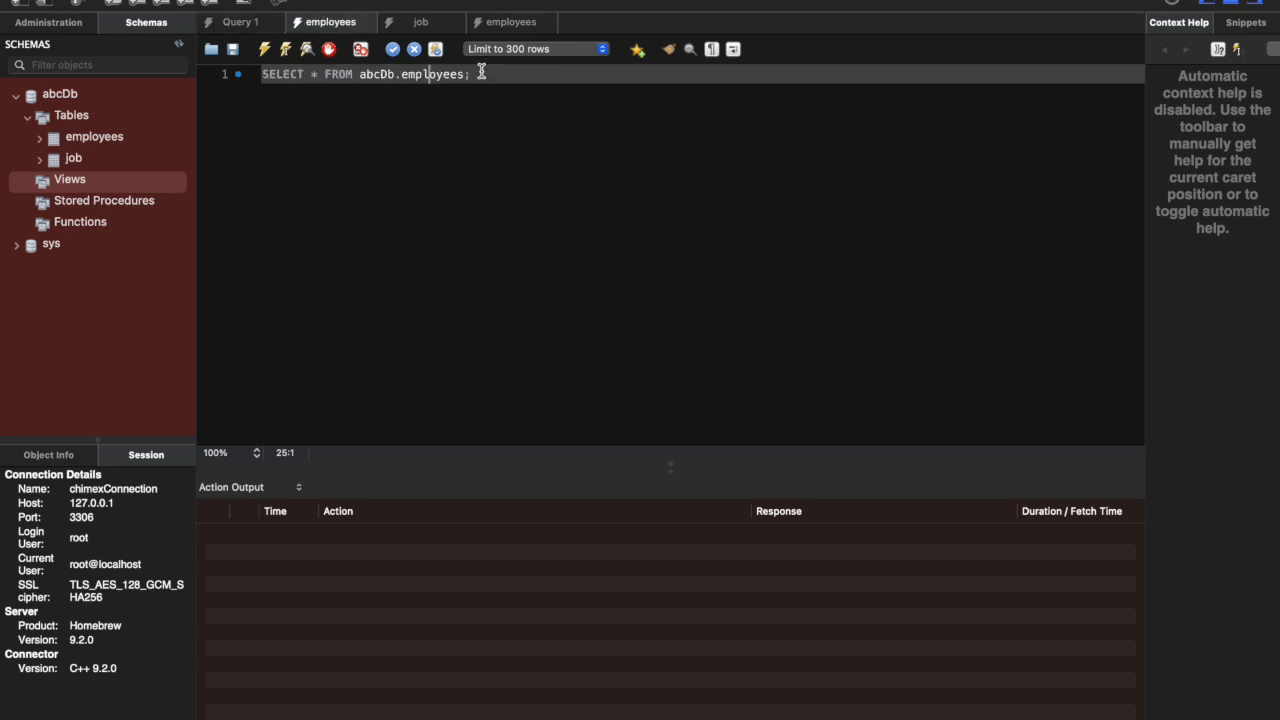
pyautogui.moveTo(484, 75); pyautogui.dragTo(251, 74)
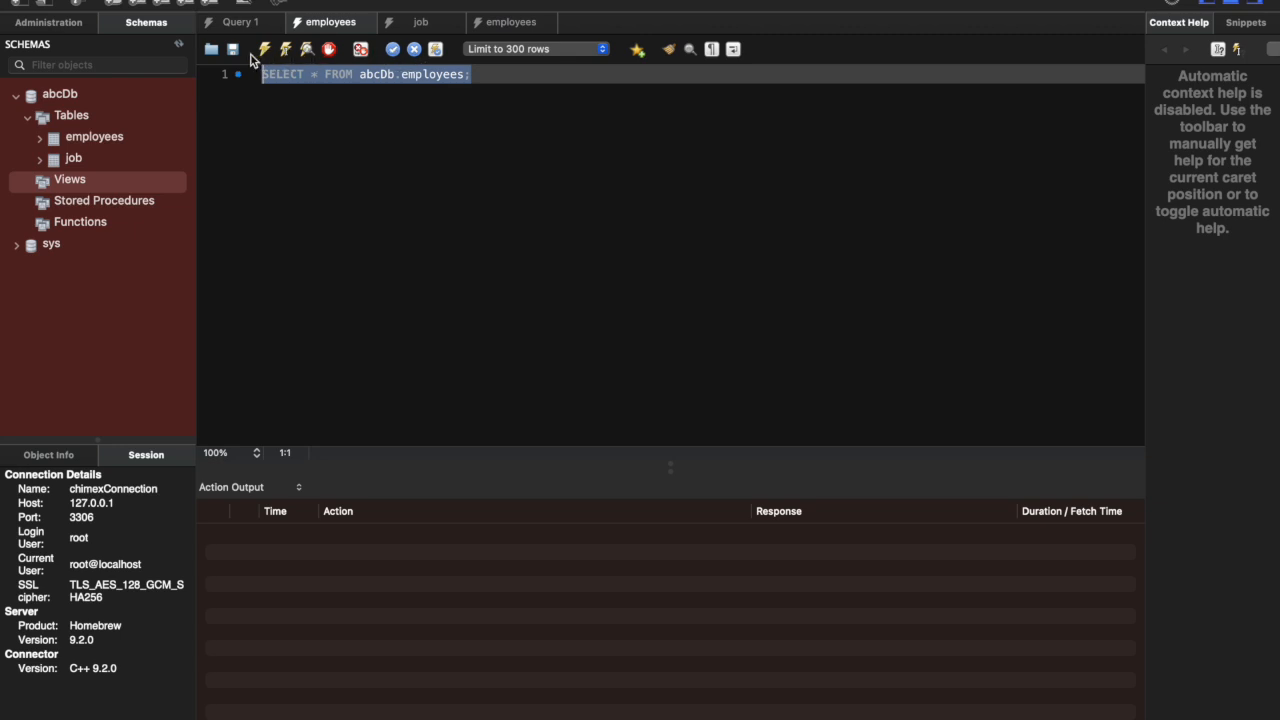
pyautogui.click(306, 123)
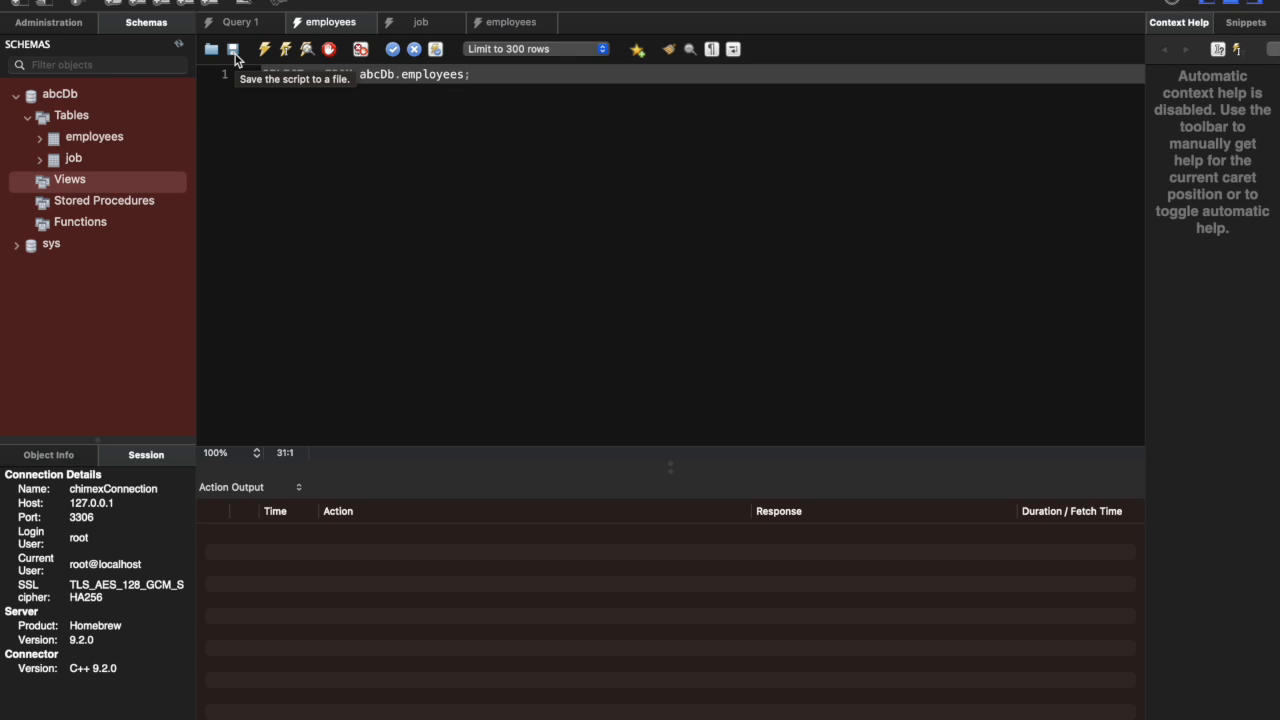
pyautogui.press('super+a')
pyautogui.click(462, 76)
pyautogui.moveTo(462, 76); pyautogui.dragTo(240, 76)
pyautogui.click(267, 52)
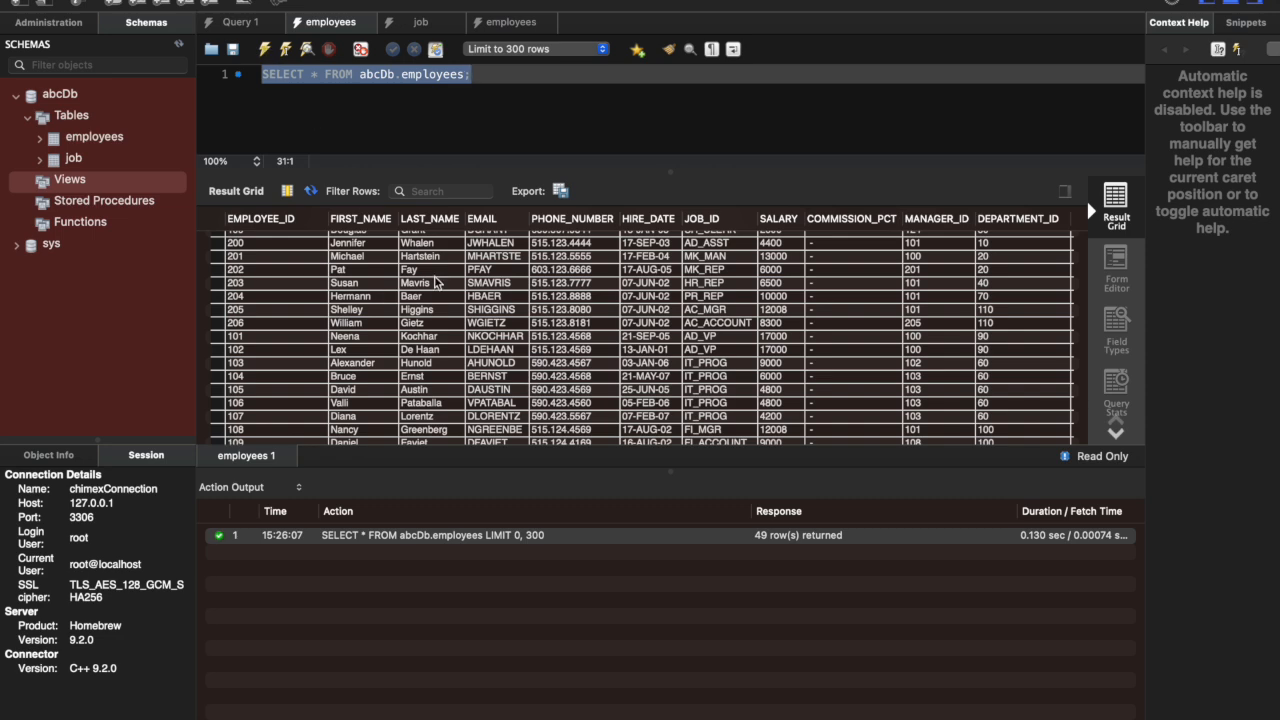
# Step: Enlarge the result grid slightly and review the returned employees rows and the query's entry in the action output
pyautogui.scroll(3, 535, 330)
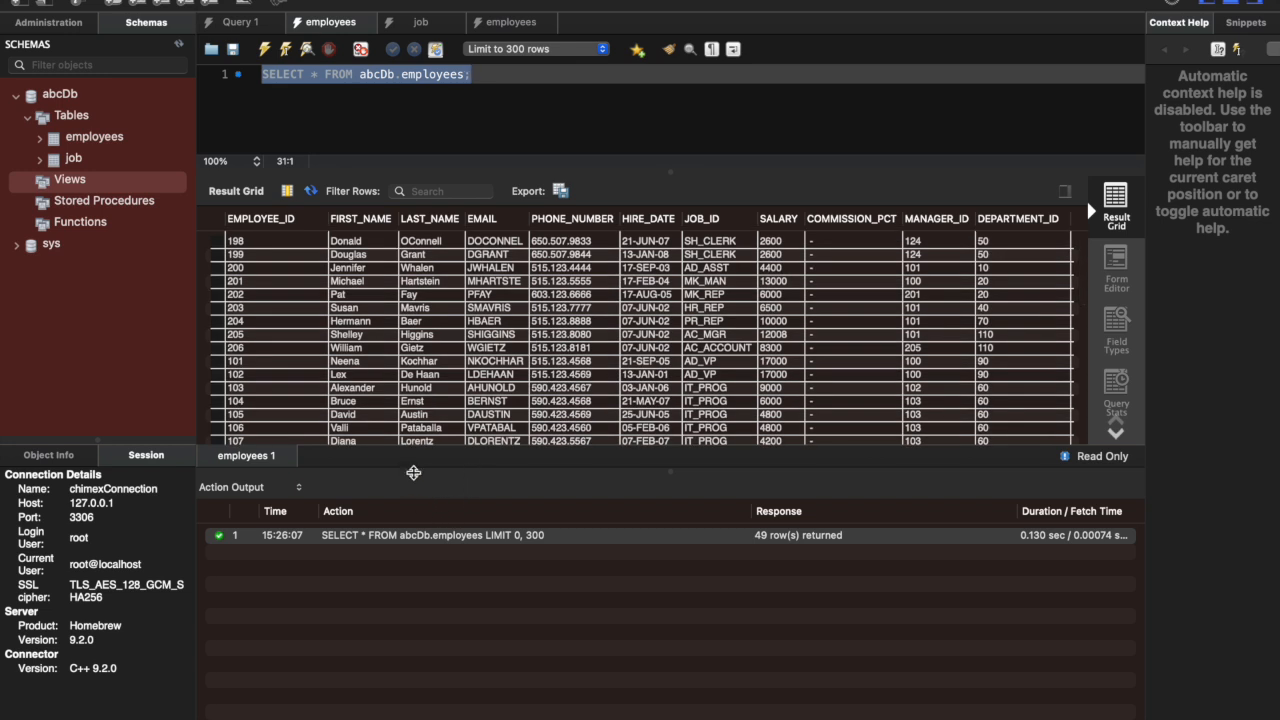
pyautogui.moveTo(414, 469); pyautogui.dragTo(420, 500)
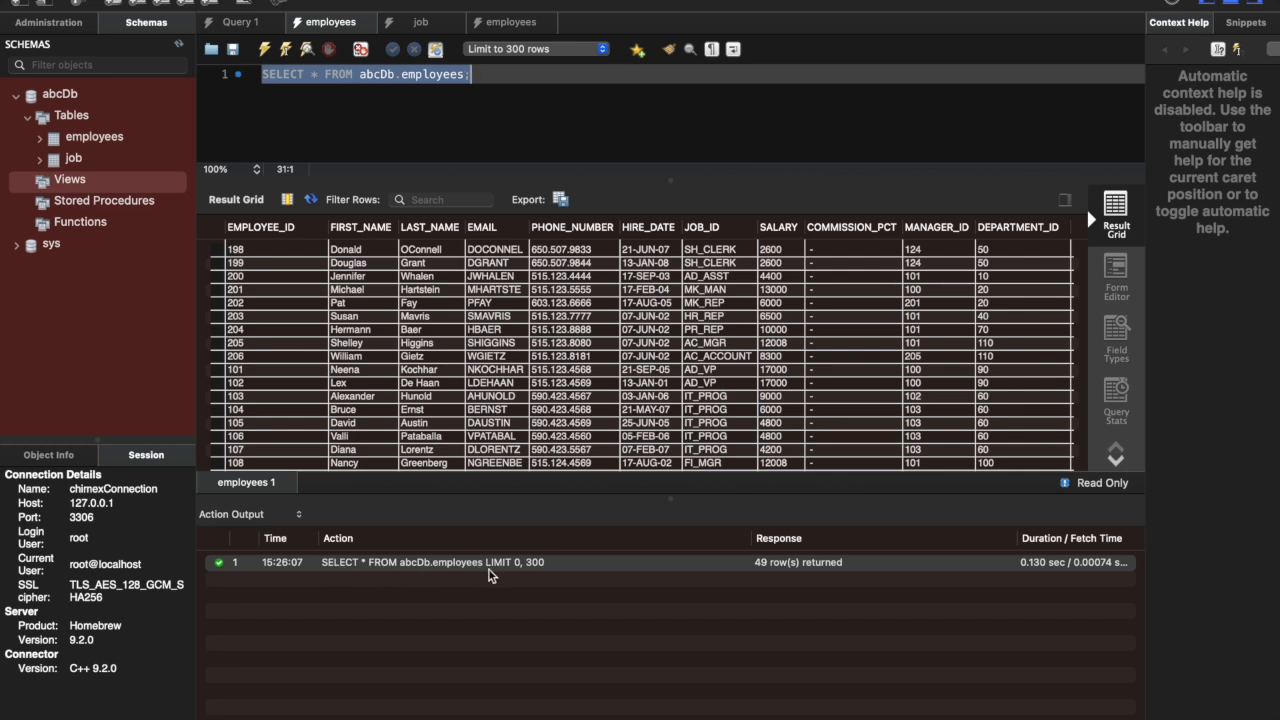
pyautogui.click(547, 567)
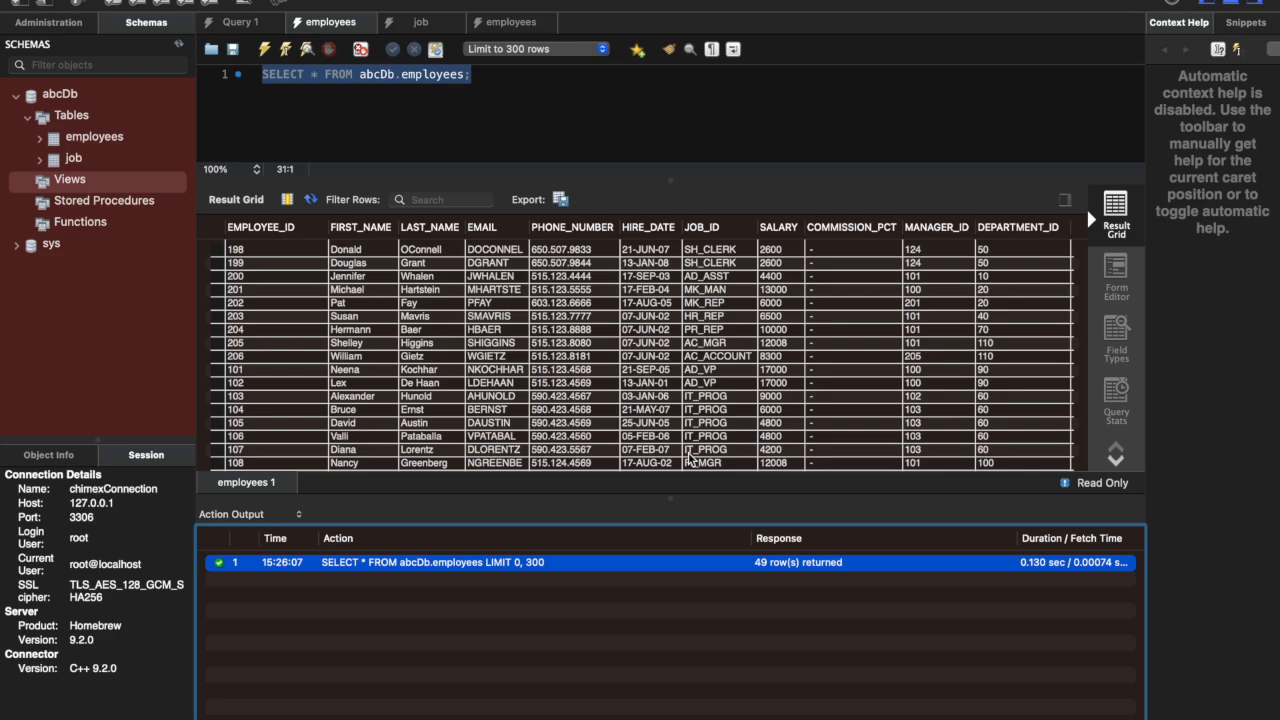
pyautogui.scroll(-5, 600, 367)
pyautogui.scroll(-7, 600, 367)
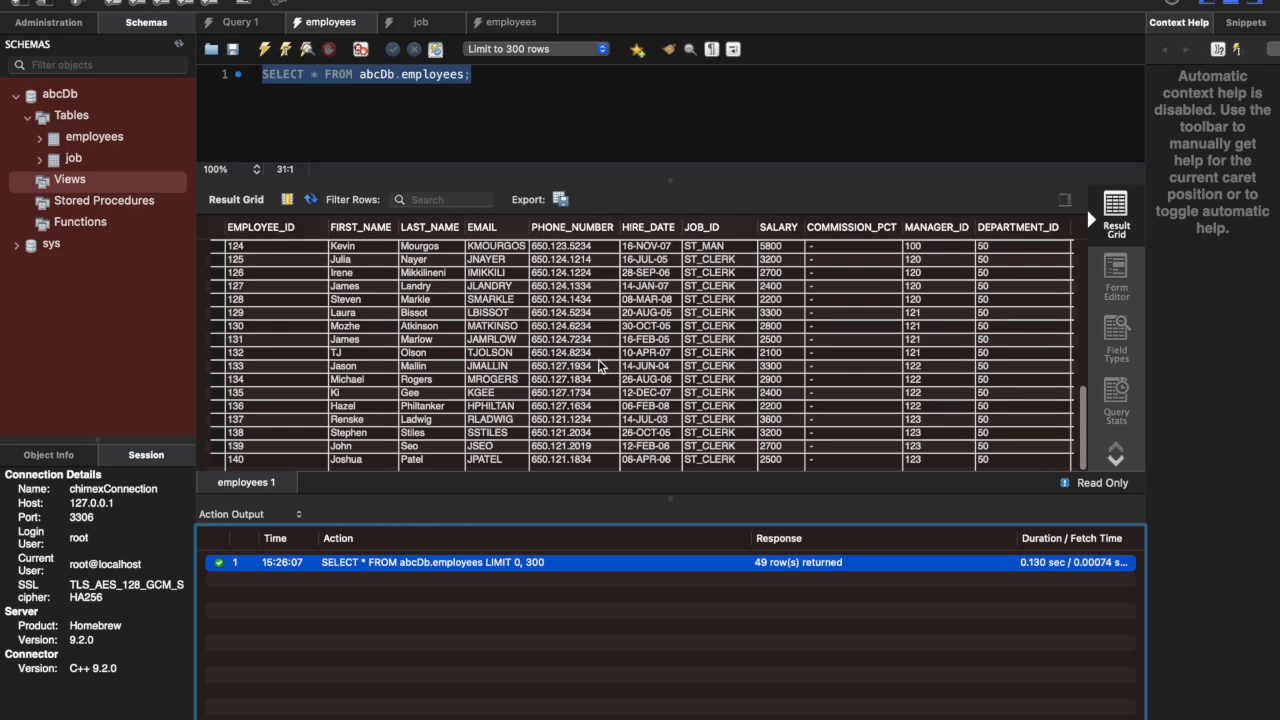
pyautogui.scroll(10, 600, 367)
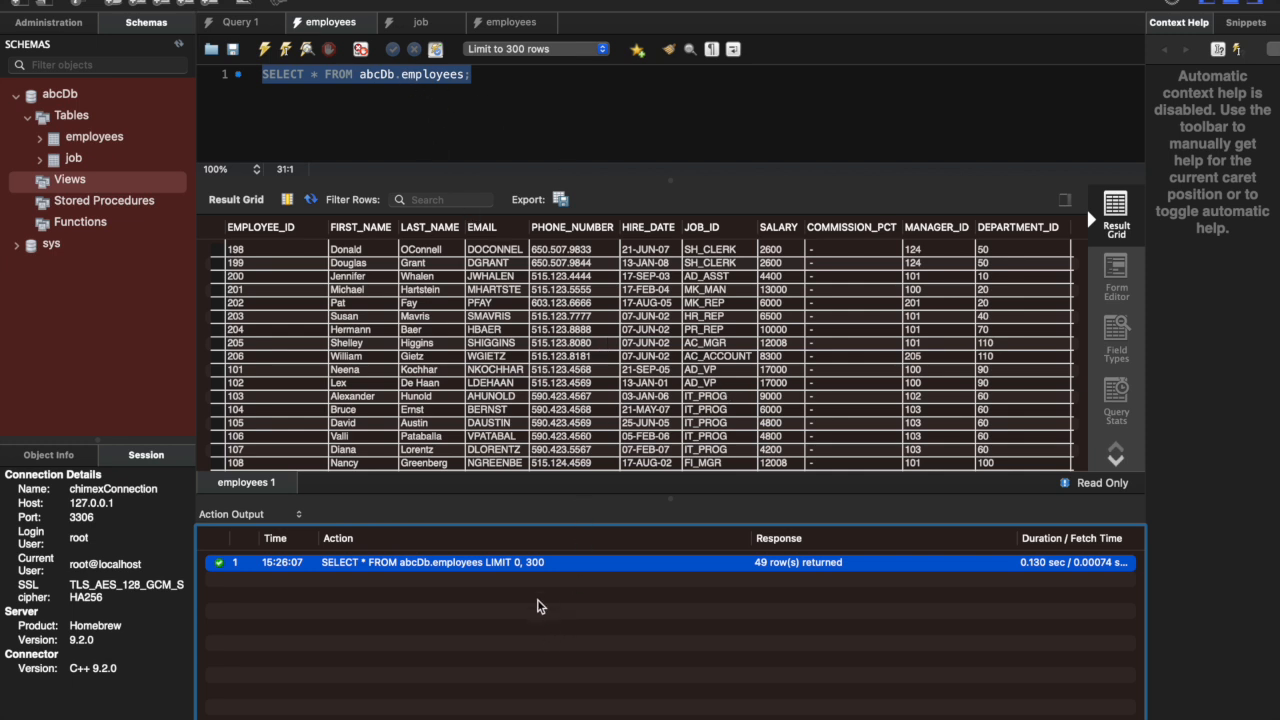
# Step: Set the query row limit to 50 rows
pyautogui.click(603, 49)
pyautogui.click(586, 33)
pyautogui.click(603, 49)
pyautogui.click(567, 17)
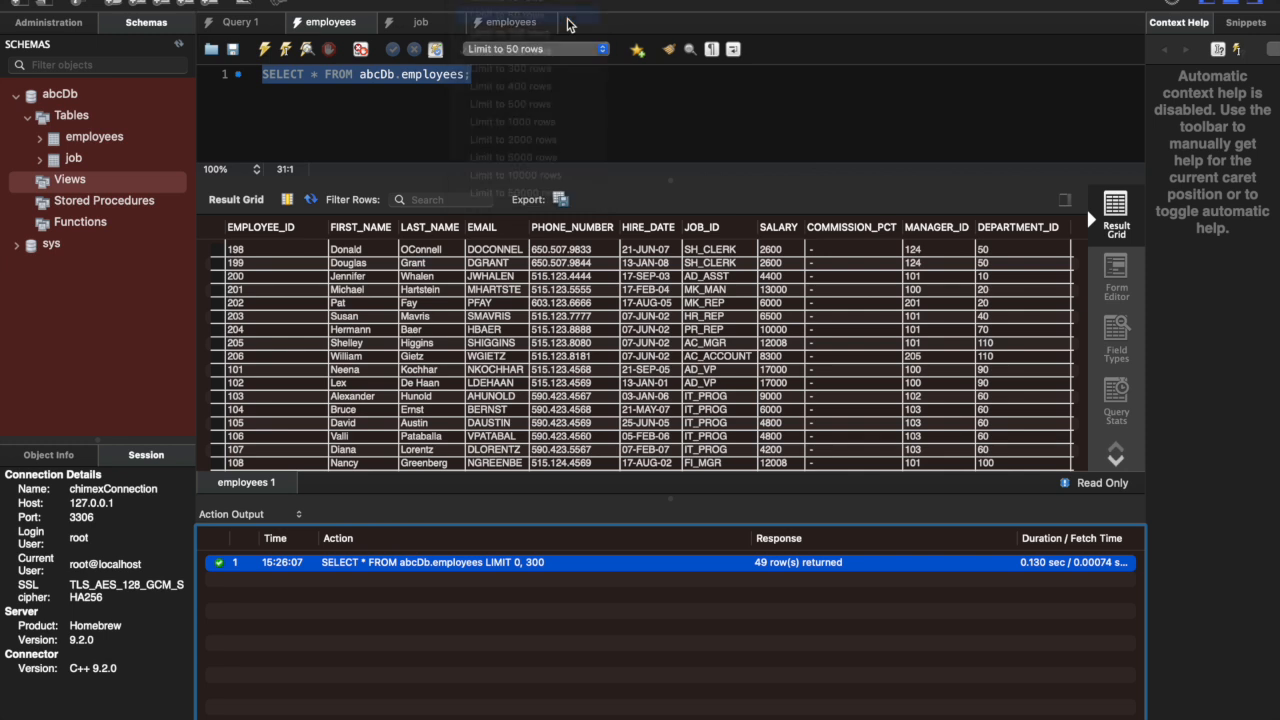
# Step: Set the row limit to 100 rows, rerun the employees query and review its results
pyautogui.click(603, 49)
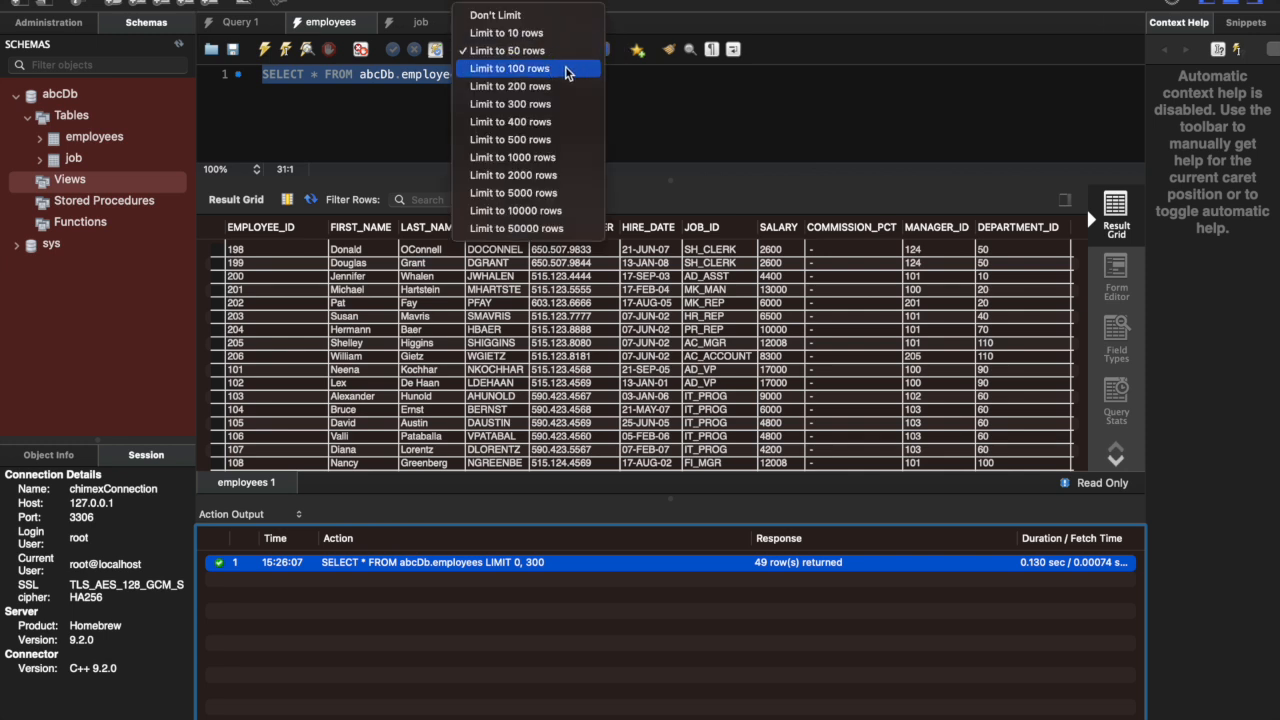
pyautogui.click(567, 68)
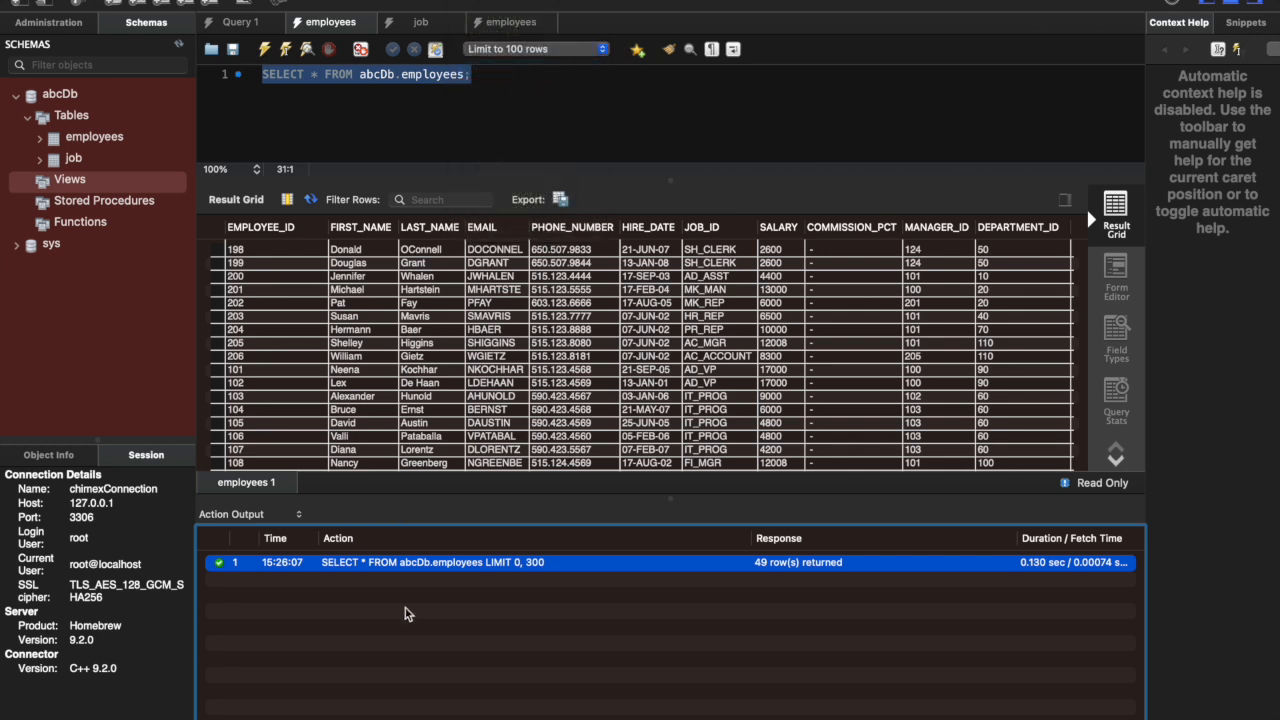
pyautogui.click(266, 52)
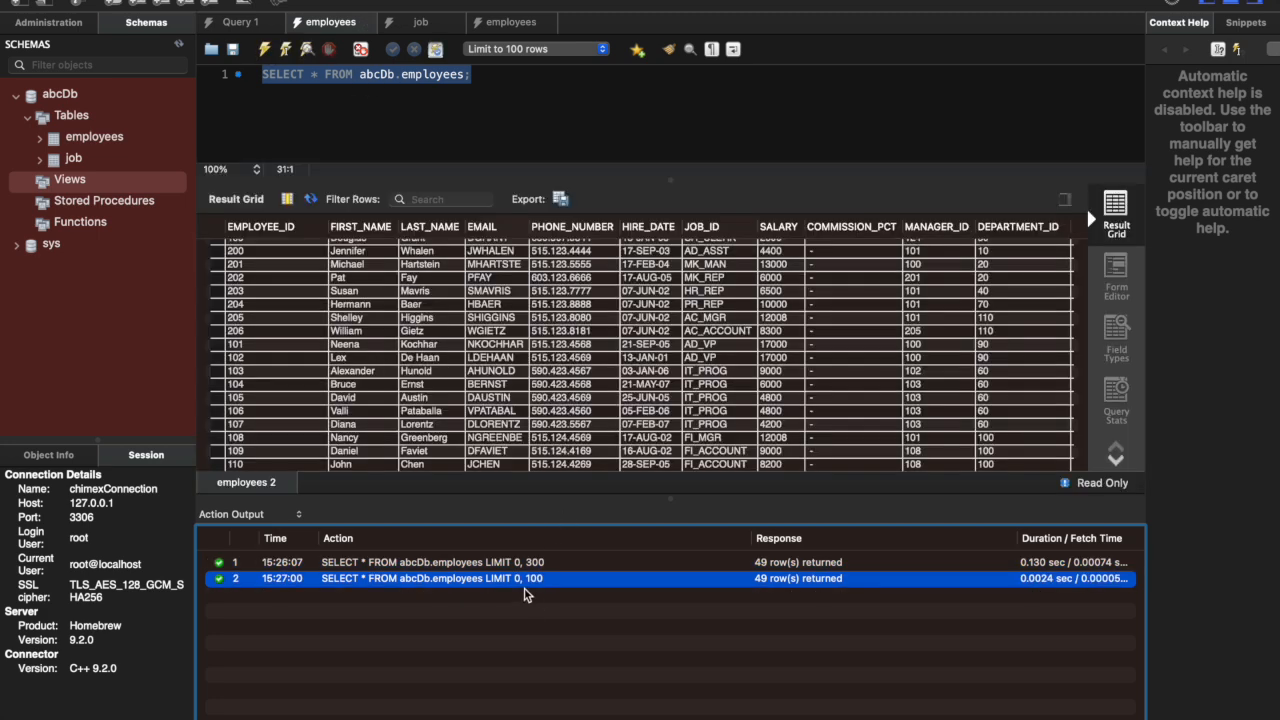
pyautogui.scroll(-3, 478, 338)
pyautogui.scroll(-2, 478, 338)
pyautogui.scroll(5, 320, 250)
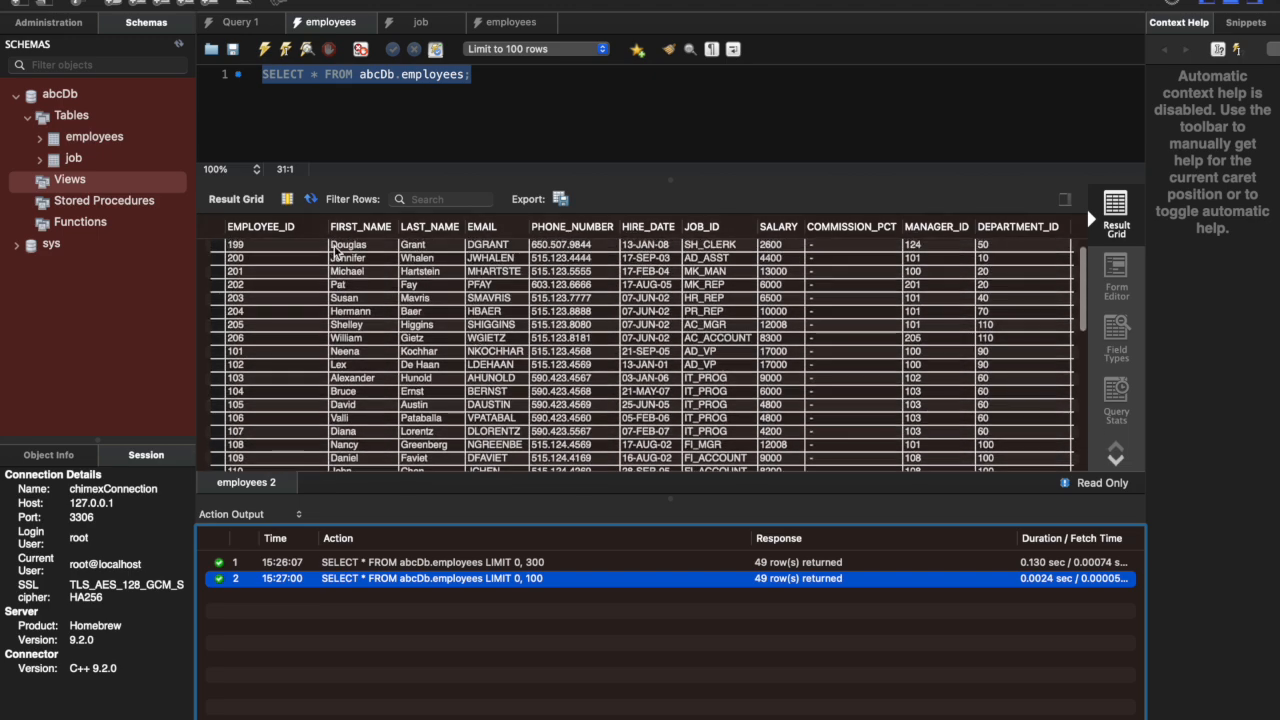
# Step: Sort the employees results by EMPLOYEE_ID in descending order and view the first rows
pyautogui.click(290, 229)
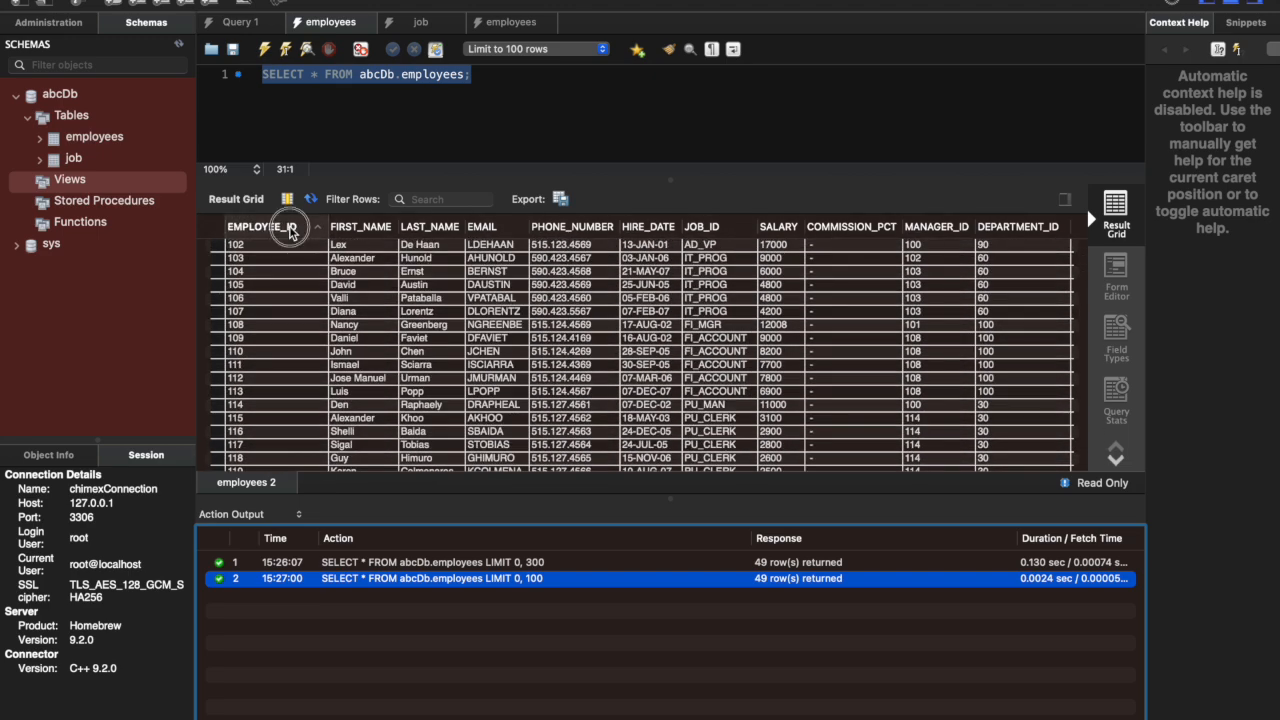
pyautogui.click(290, 229)
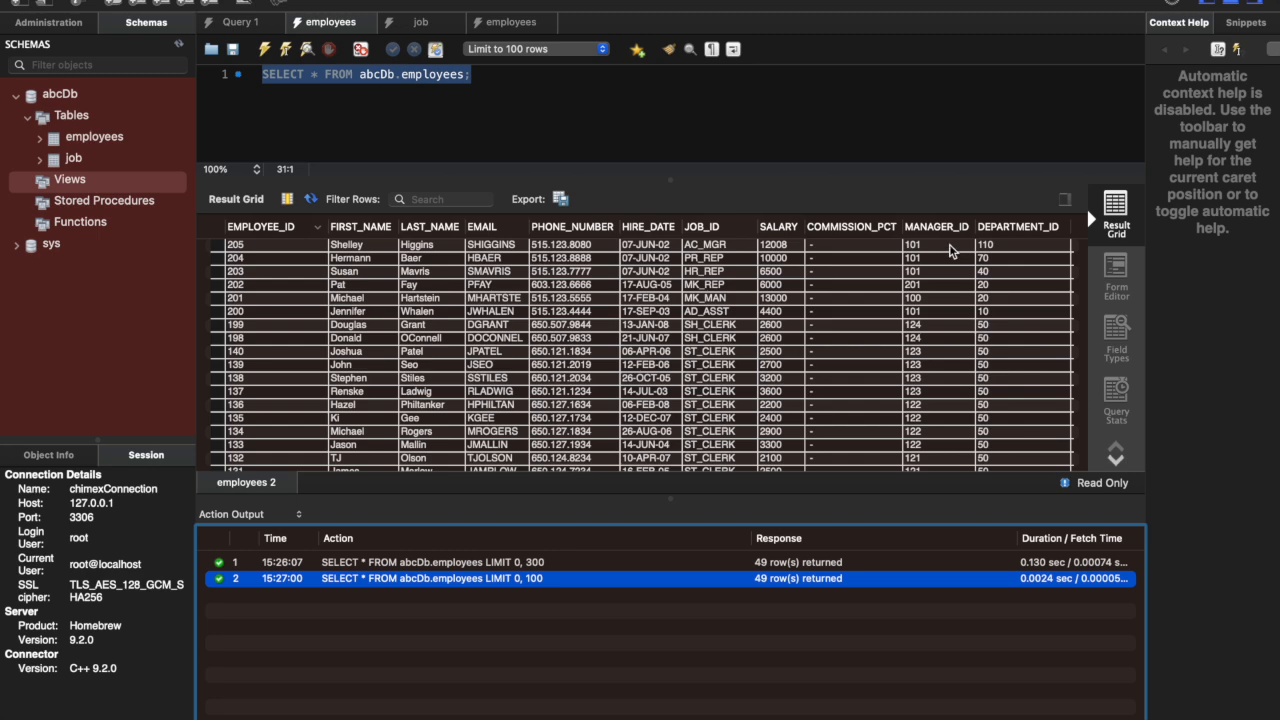
pyautogui.scroll(1, 808, 330)
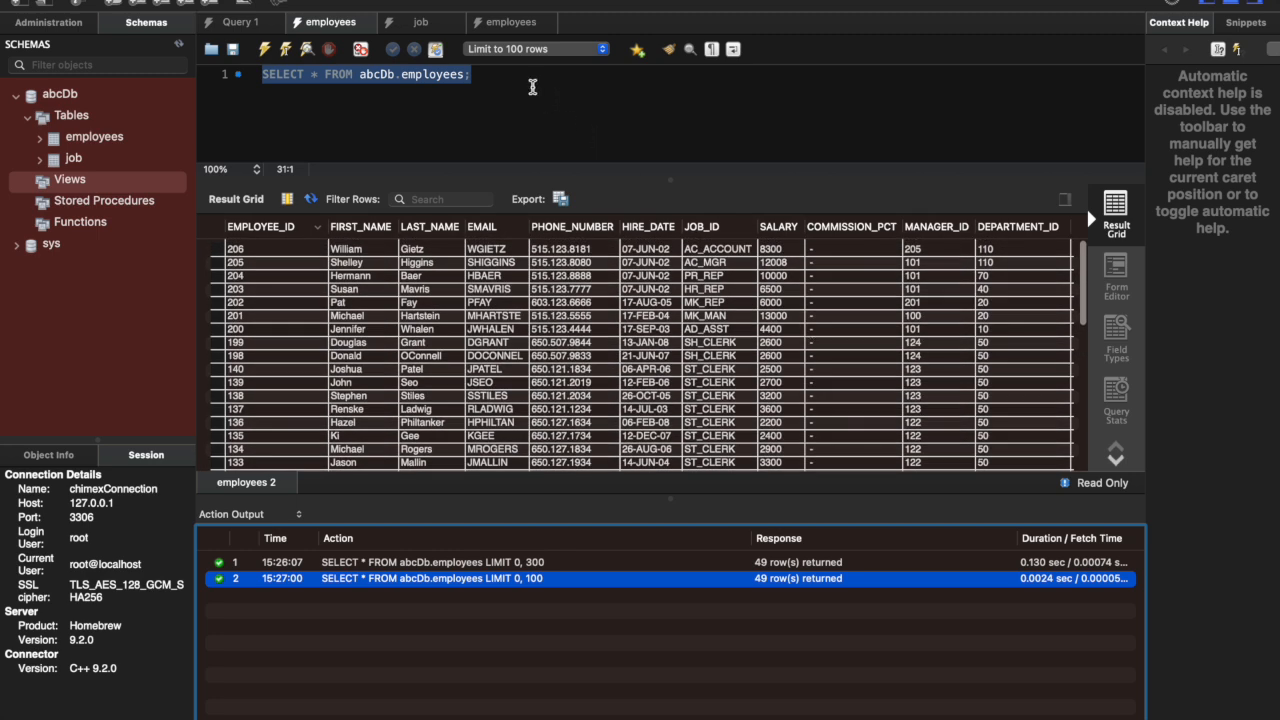
# Step: Execute the whole SELECT * FROM abcDb.job; statement in the job query and review the returned rows
pyautogui.click(434, 28)
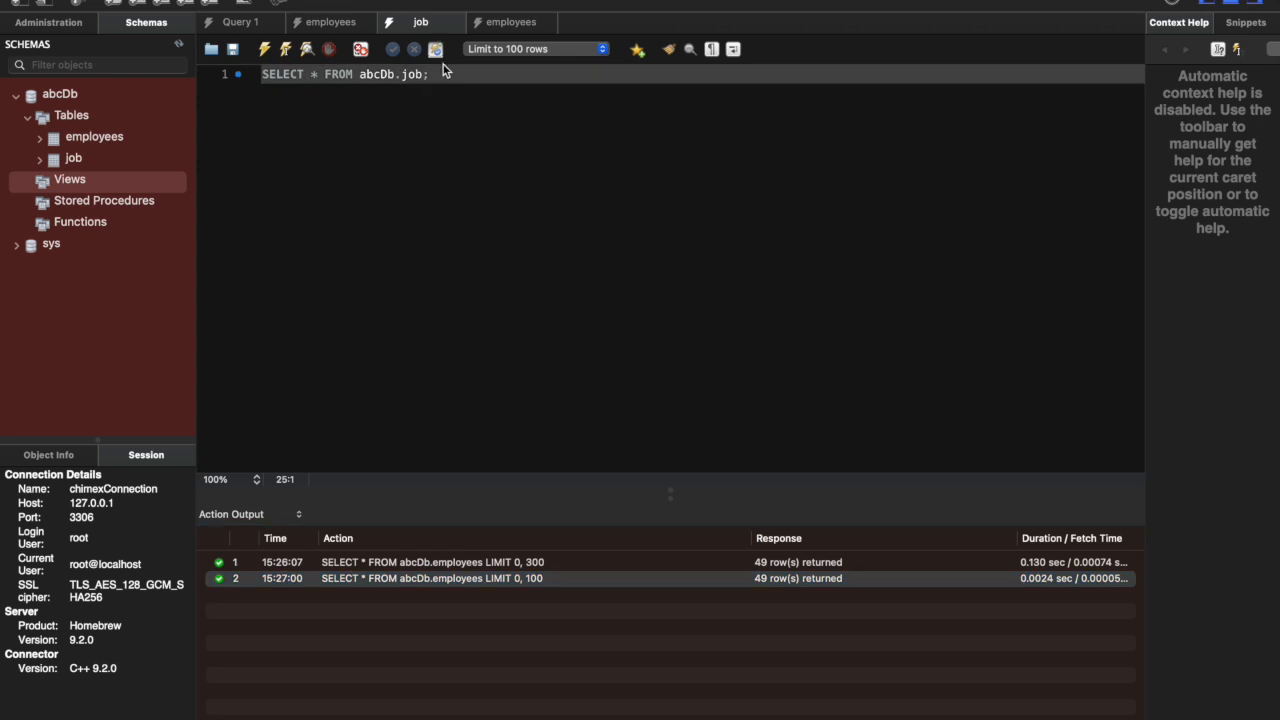
pyautogui.moveTo(443, 77); pyautogui.dragTo(276, 80)
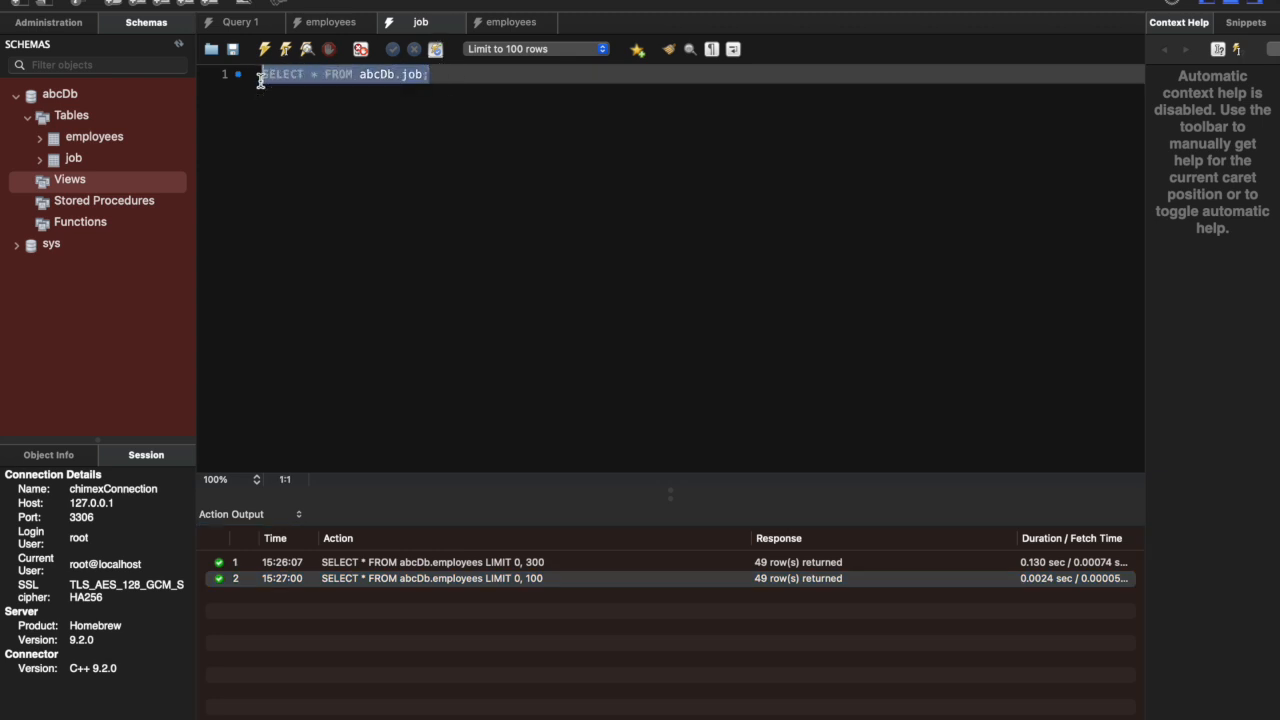
pyautogui.click(266, 55)
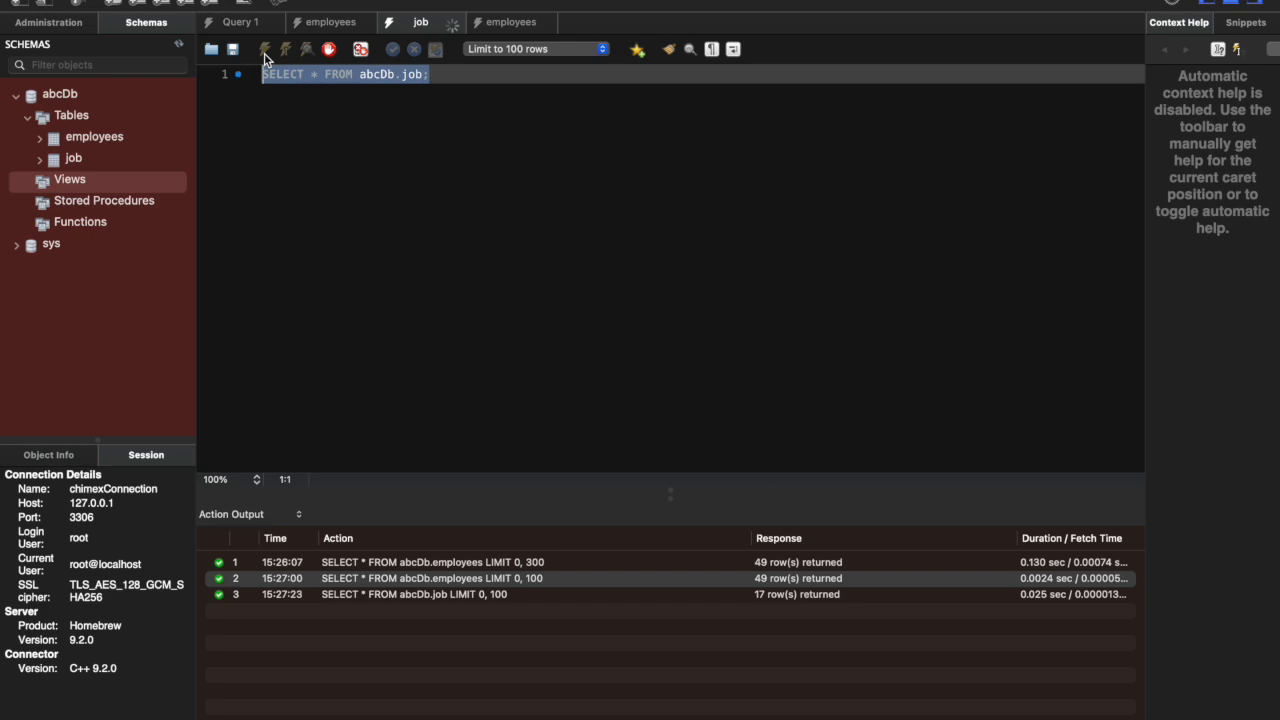
pyautogui.scroll(-1, 378, 372)
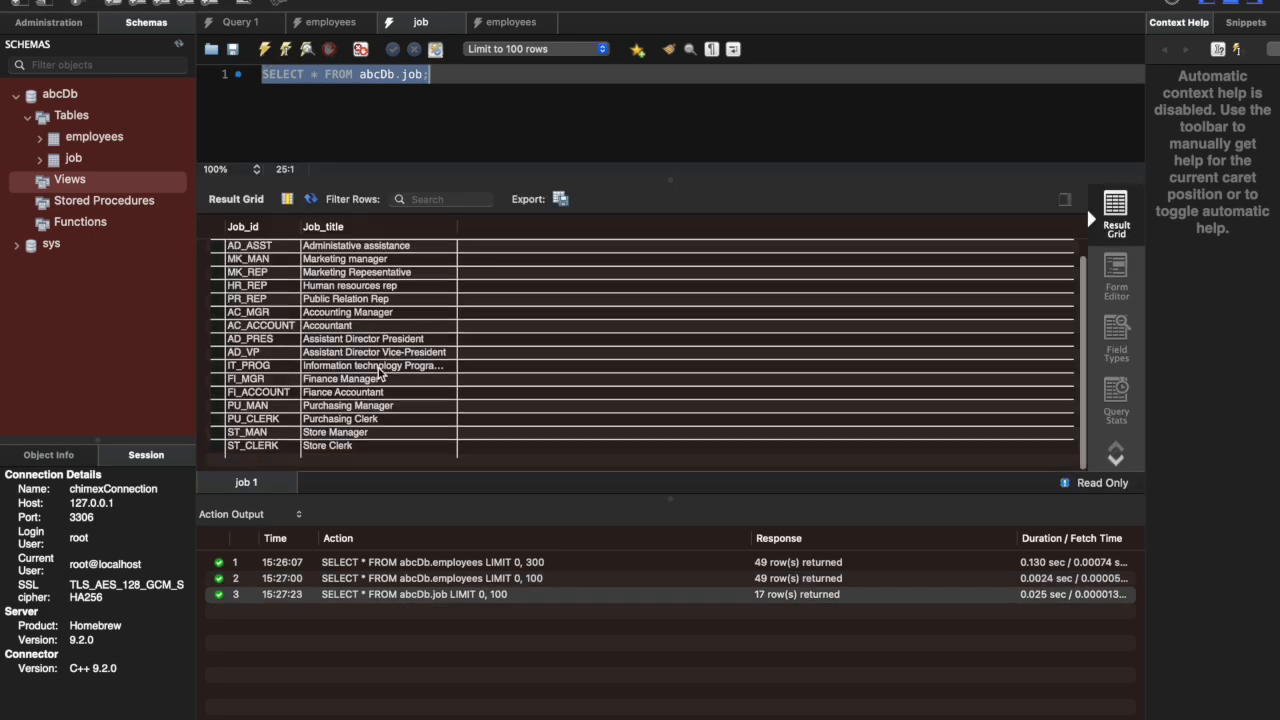
# Step: Compare the job query results with the output of SELECT * FROM job; in the MySQL command line
pyautogui.hotkey('ctrl', 'Right')
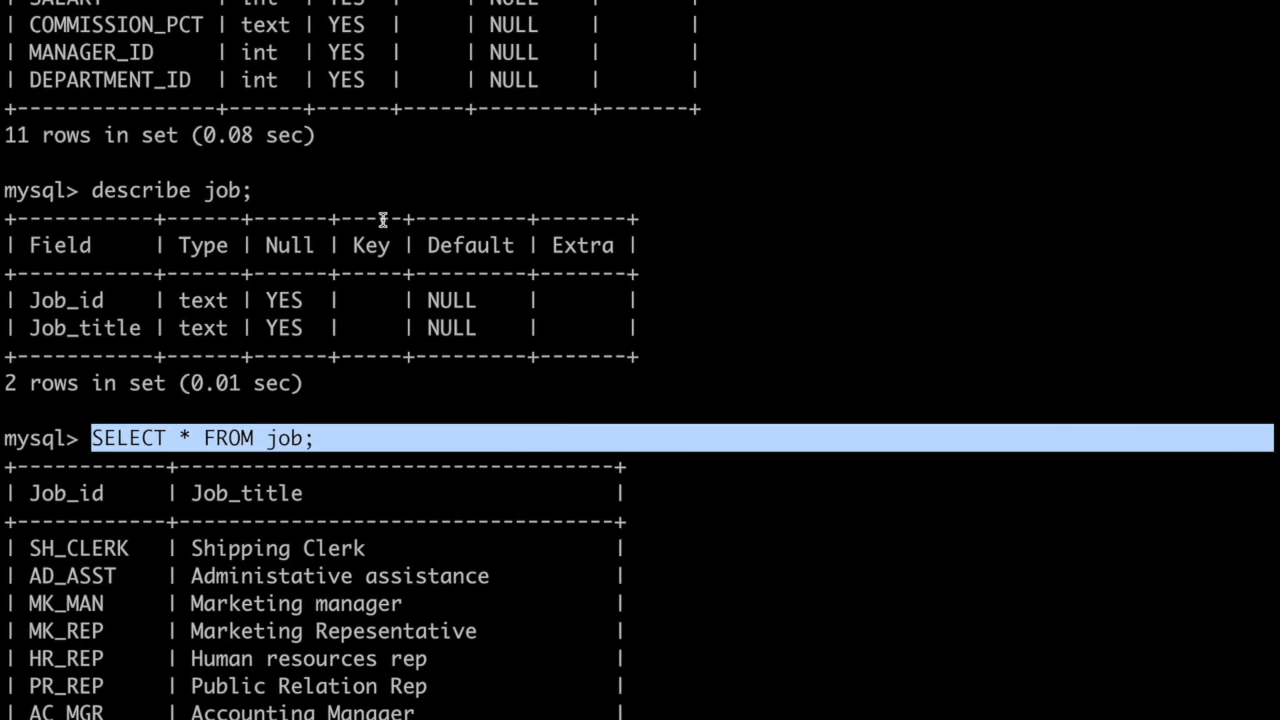
pyautogui.scroll(-5, 373, 374)
pyautogui.scroll(1, 373, 374)
pyautogui.hotkey('ctrl', 'Left')
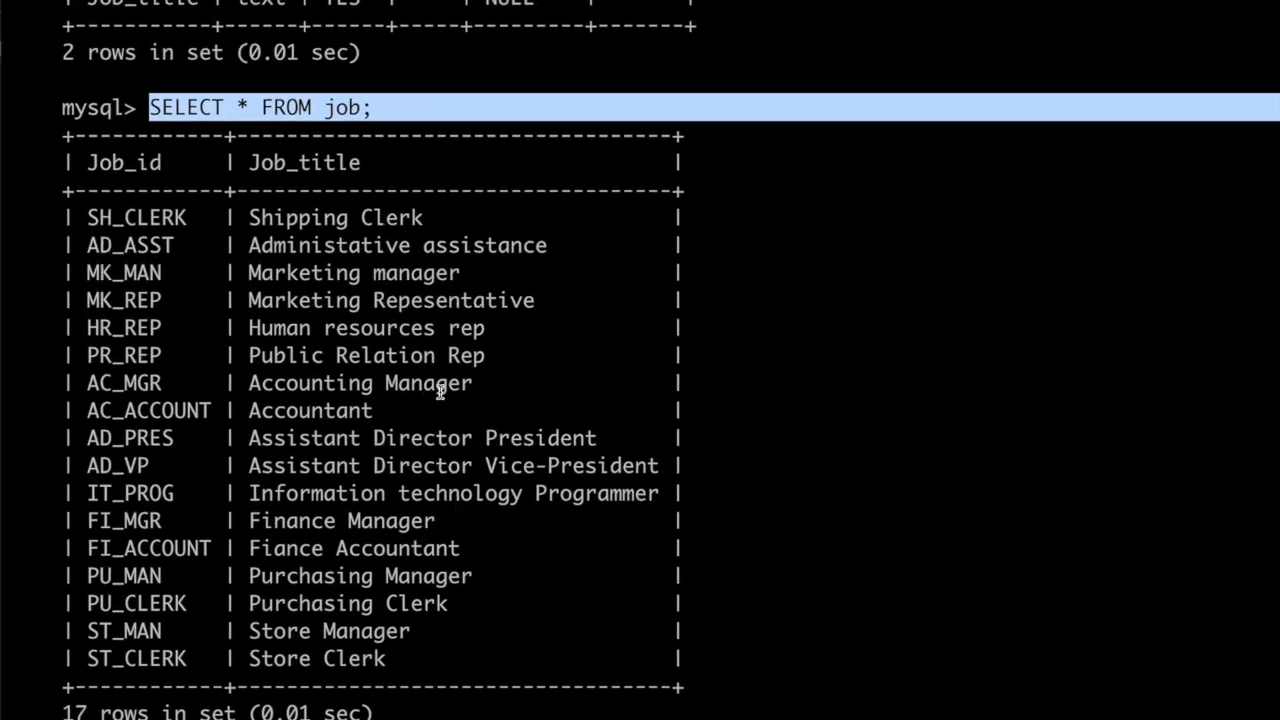
pyautogui.scroll(1, 401, 340)
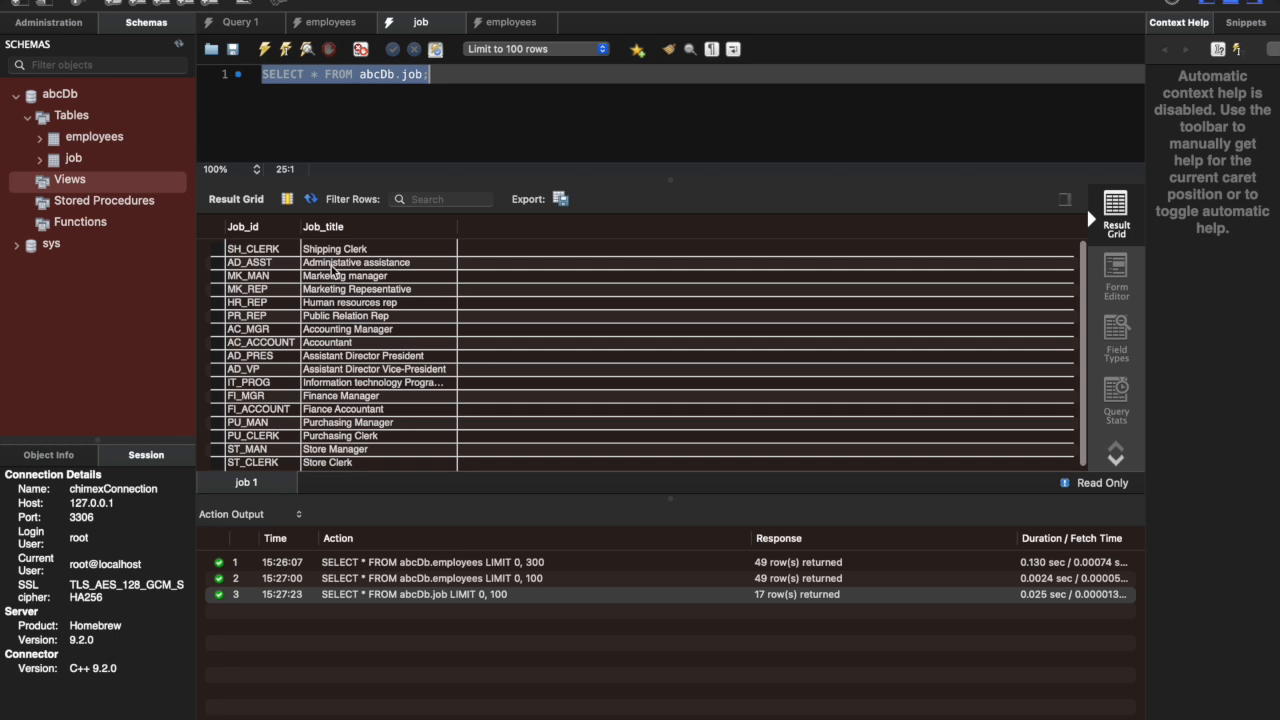
# Step: View the employees count query, return to the job query and deselect its statement
pyautogui.click(510, 22)
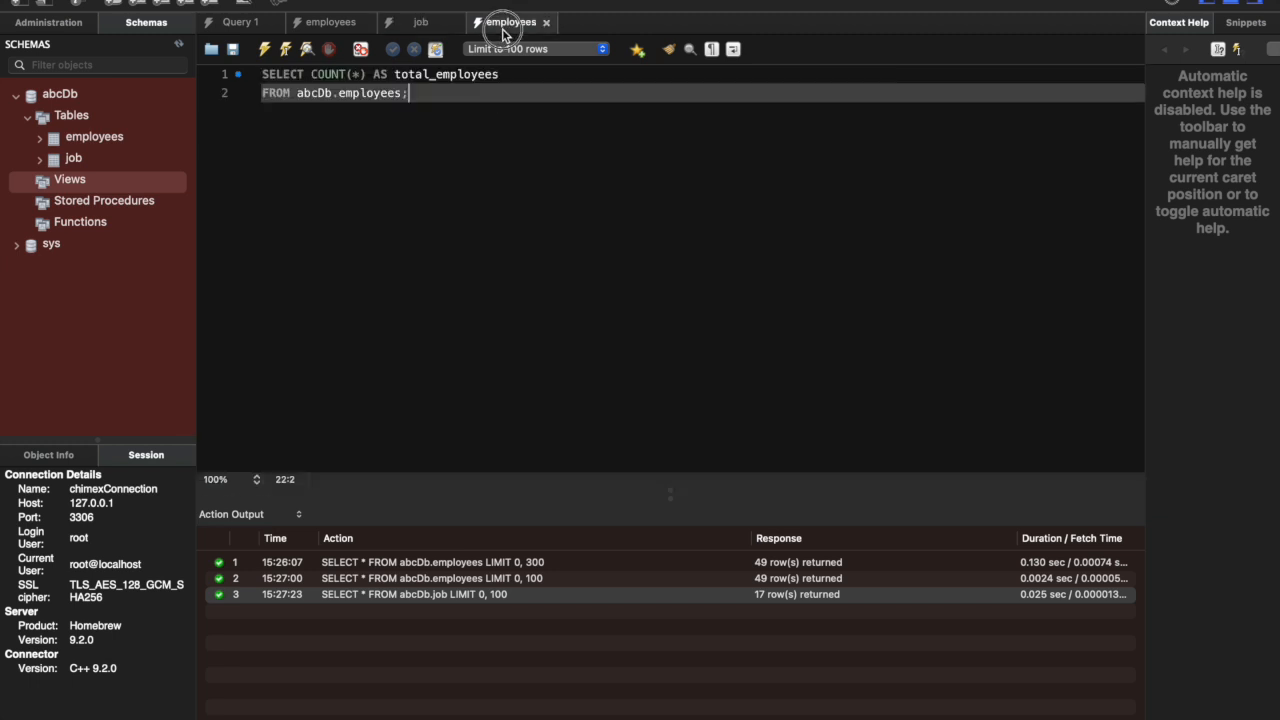
pyautogui.click(423, 29)
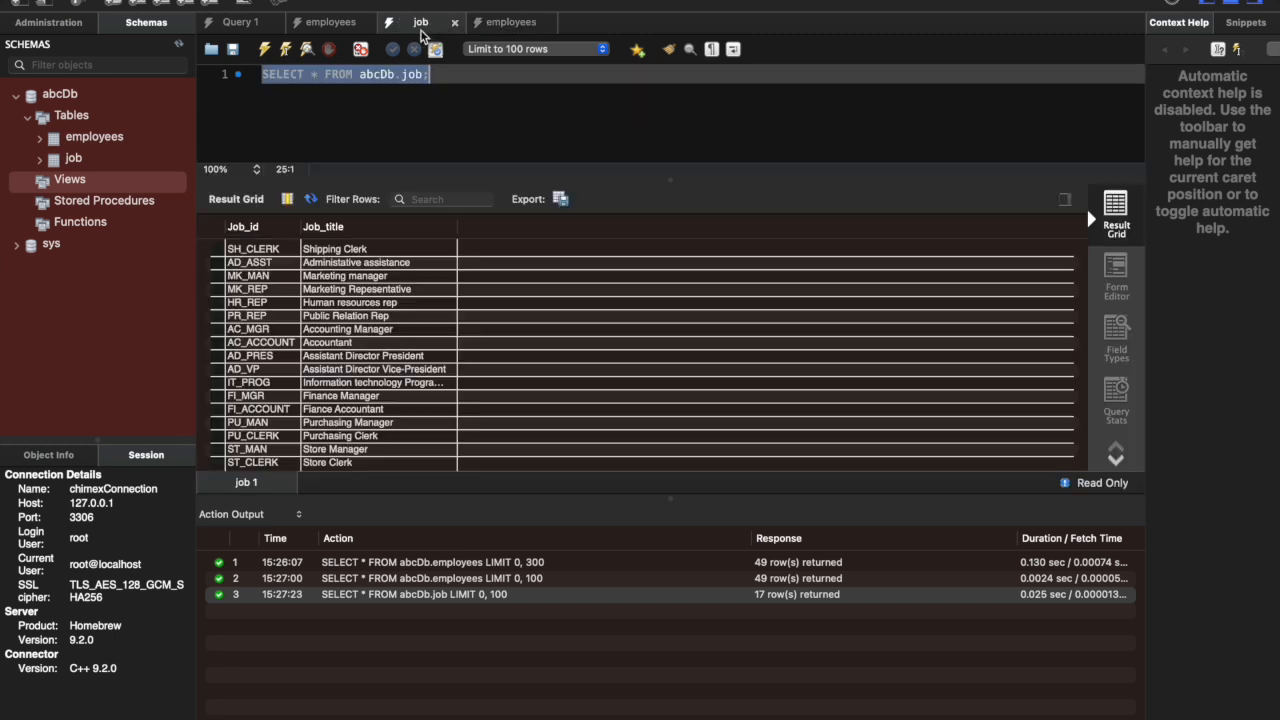
pyautogui.click(456, 122)
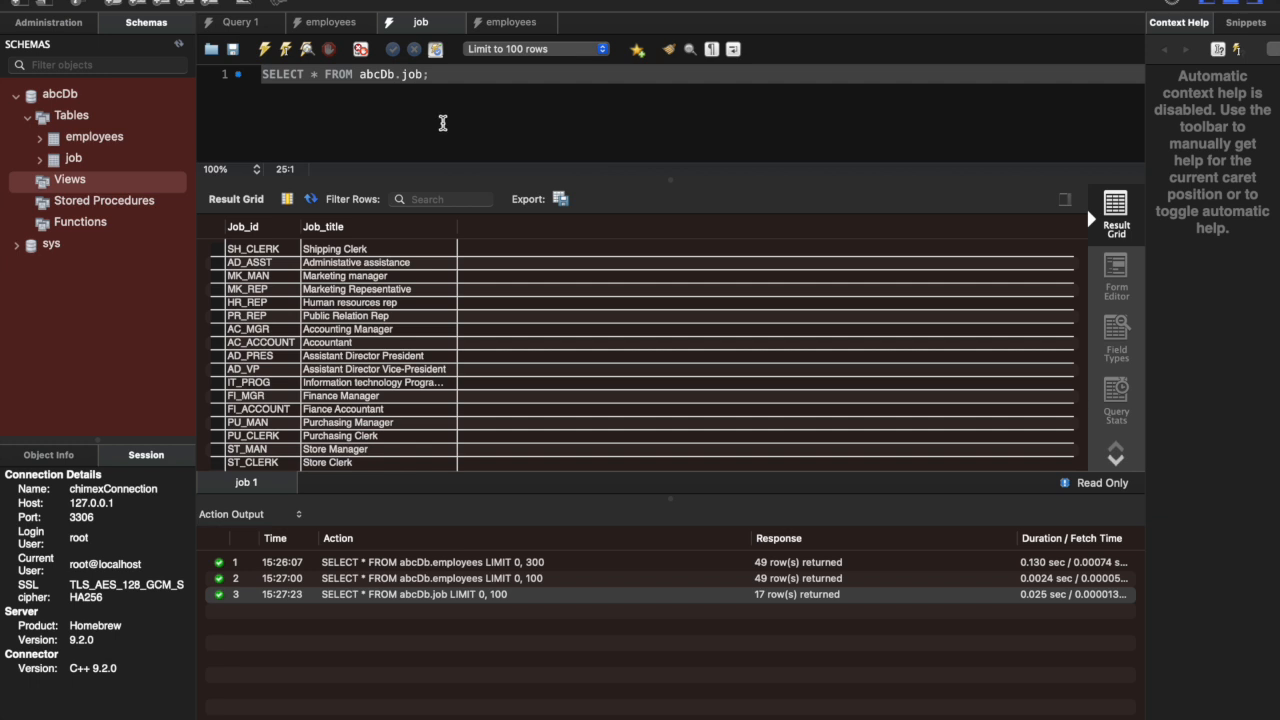
# Step: Collapse the abcDb schema and create a new schema named streetSchool with the default character set and collation
pyautogui.click(16, 96)
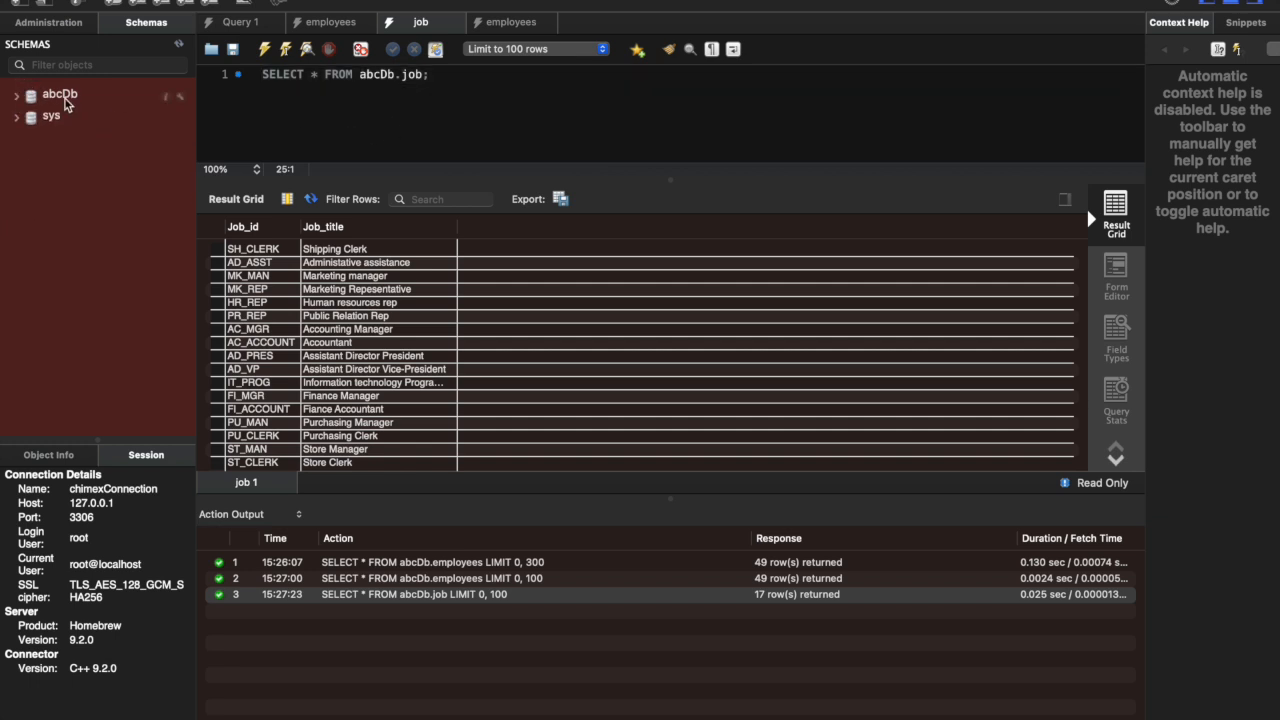
pyautogui.click(116, 4)
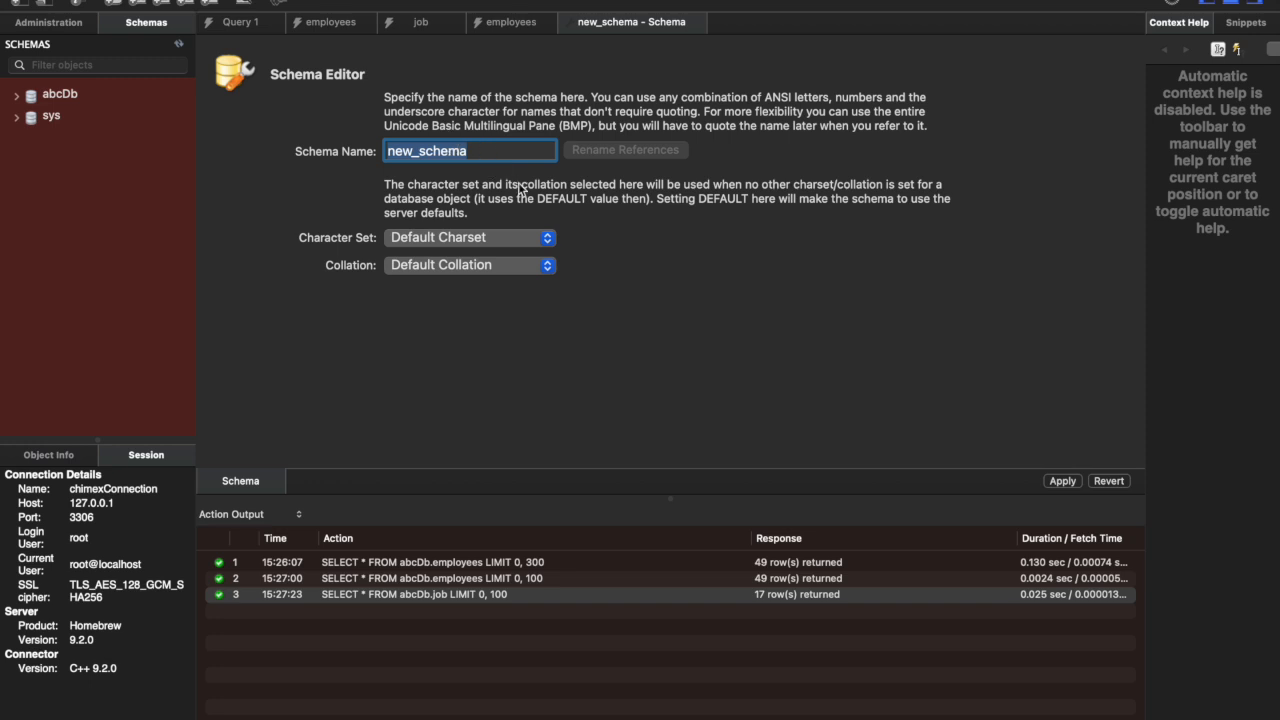
pyautogui.write('street')
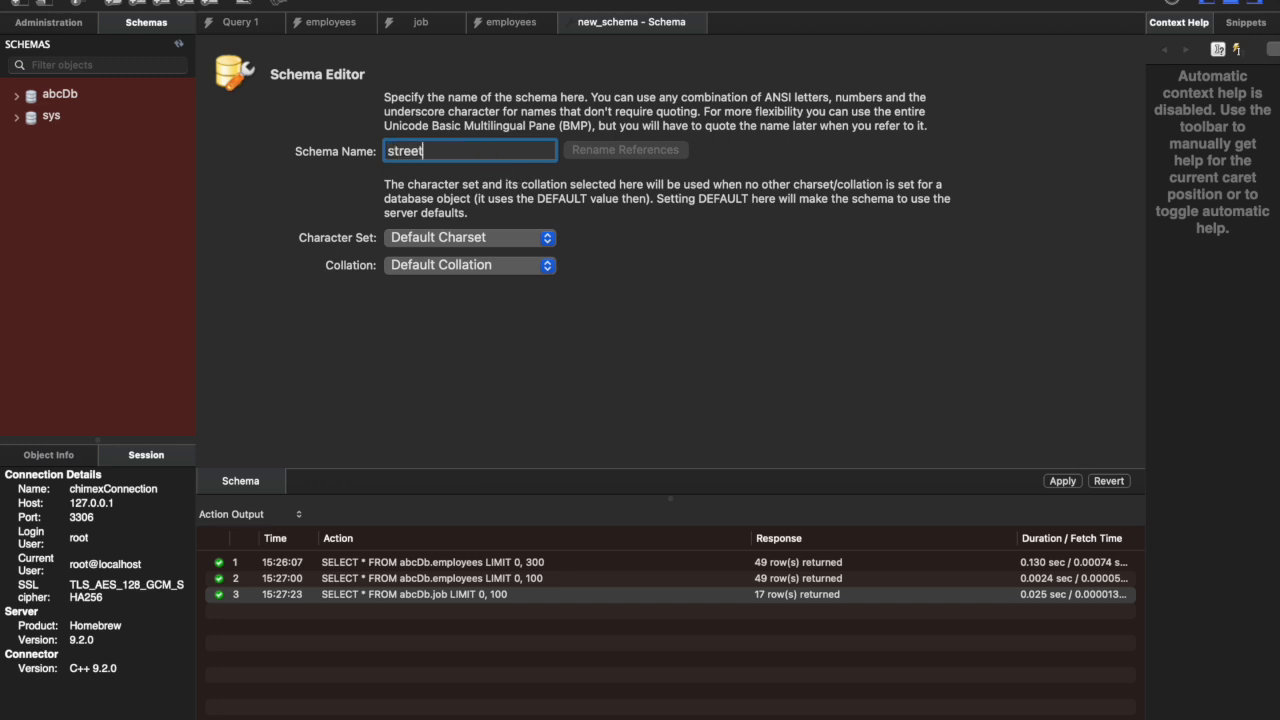
pyautogui.write('School')
pyautogui.click(1063, 482)
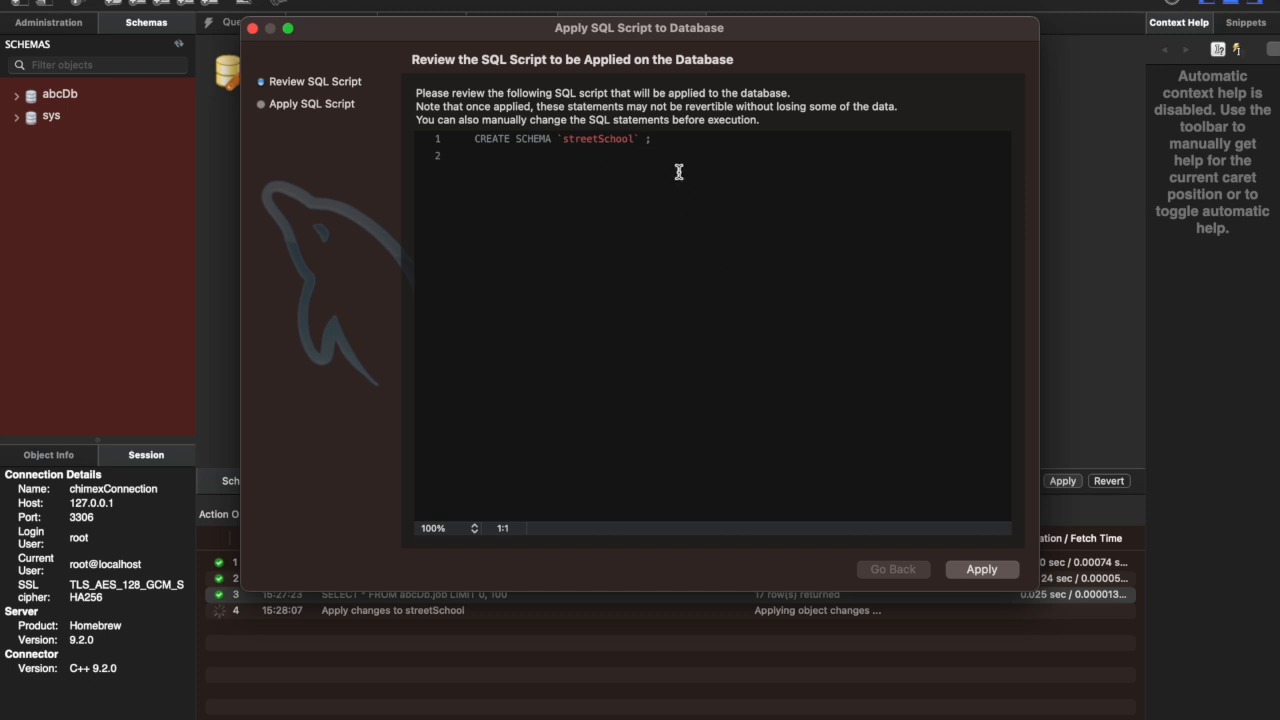
pyautogui.click(958, 570)
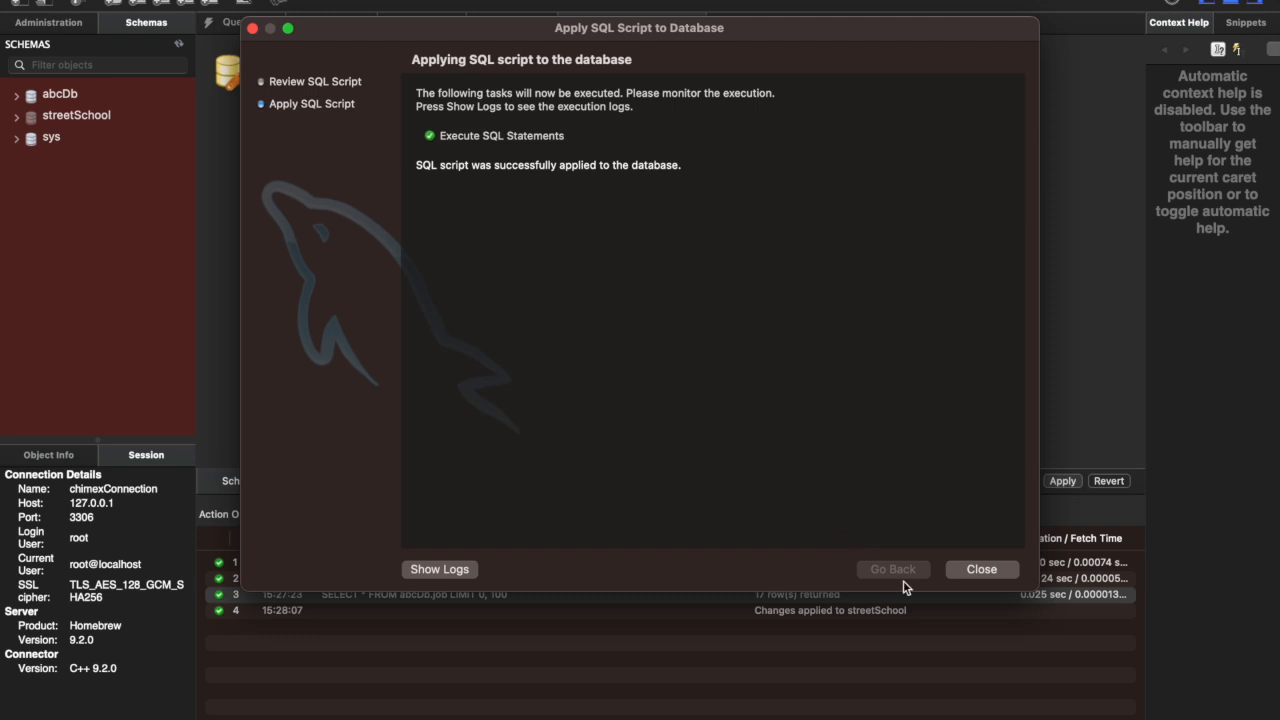
pyautogui.click(984, 570)
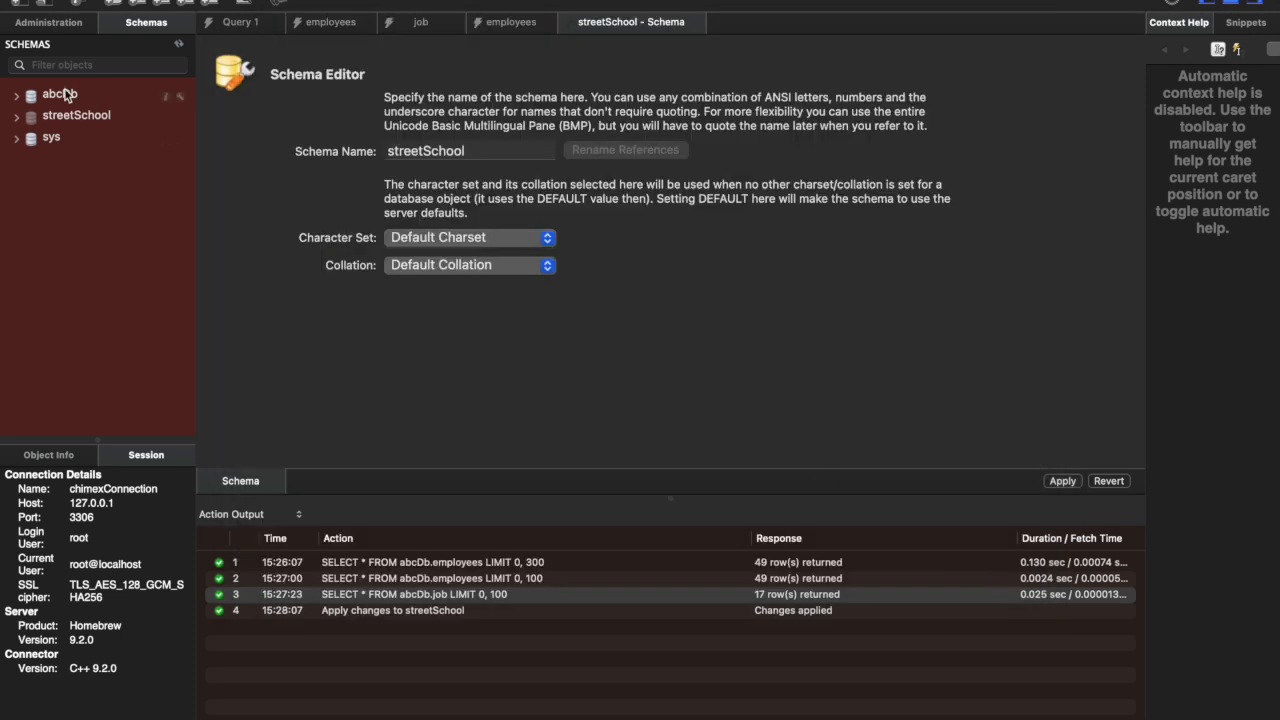
# Step: Start a new table in the streetSchool schema and name it studentList
pyautogui.click(18, 119)
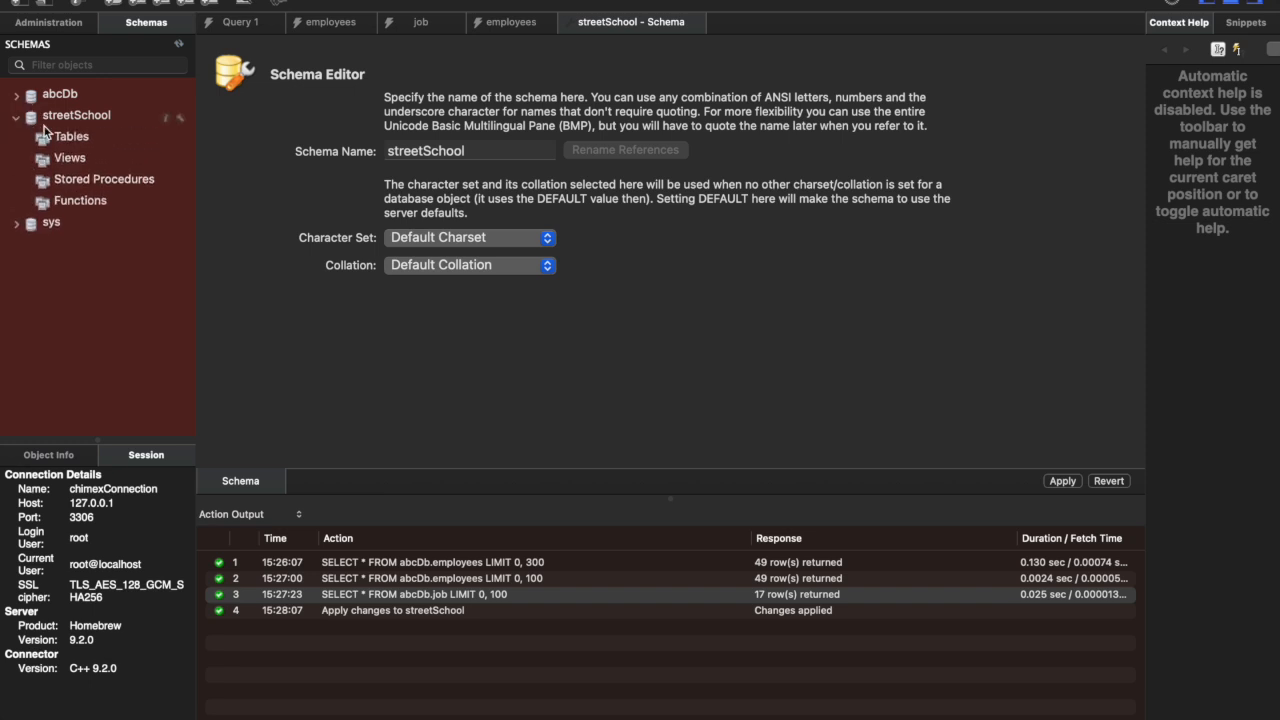
pyautogui.click(65, 142)
pyautogui.rightClick(65, 142)
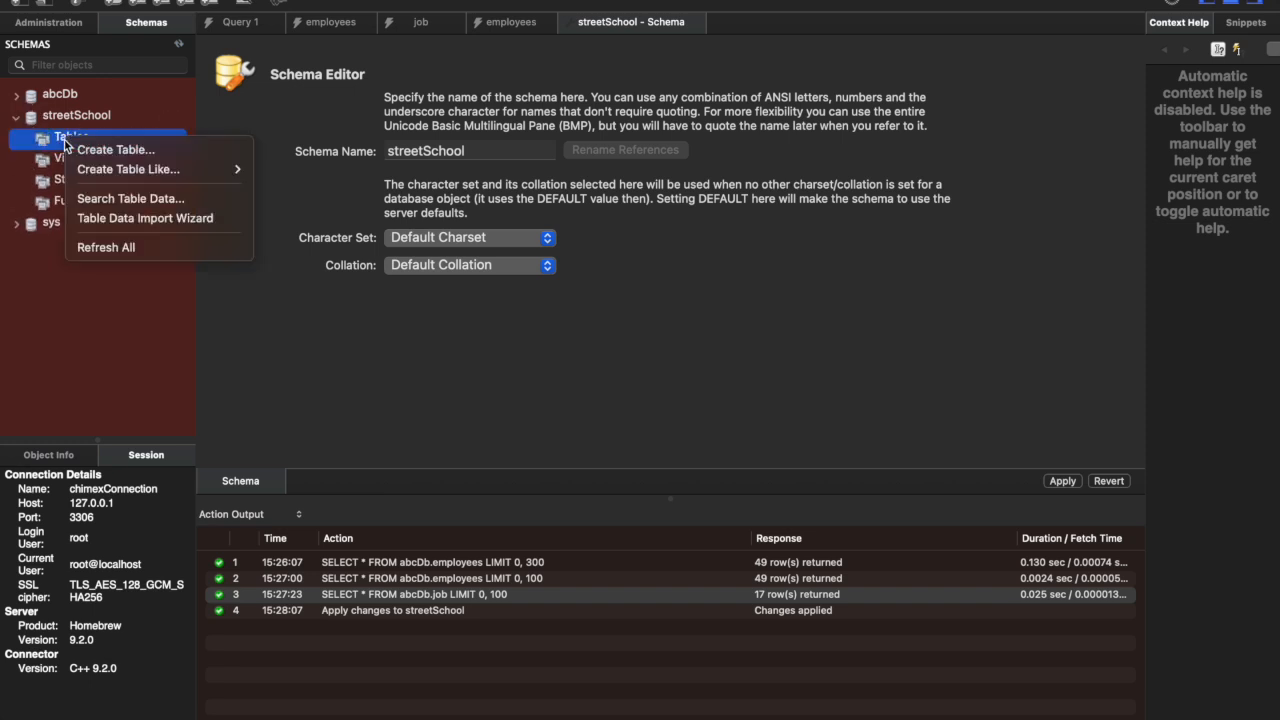
pyautogui.click(129, 151)
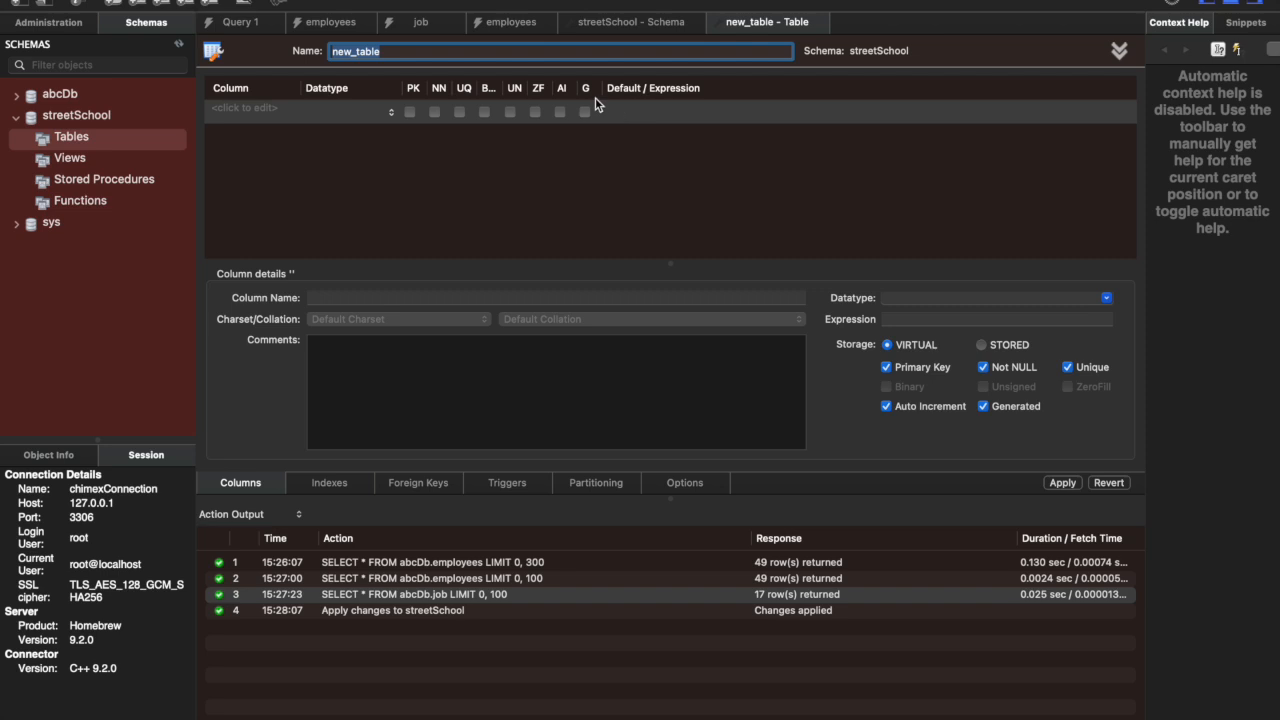
pyautogui.write('studentList')
# Step: Define the studentList table's first column as ID with the INT datatype, set as primary key, not null and unique
pyautogui.click(960, 297)
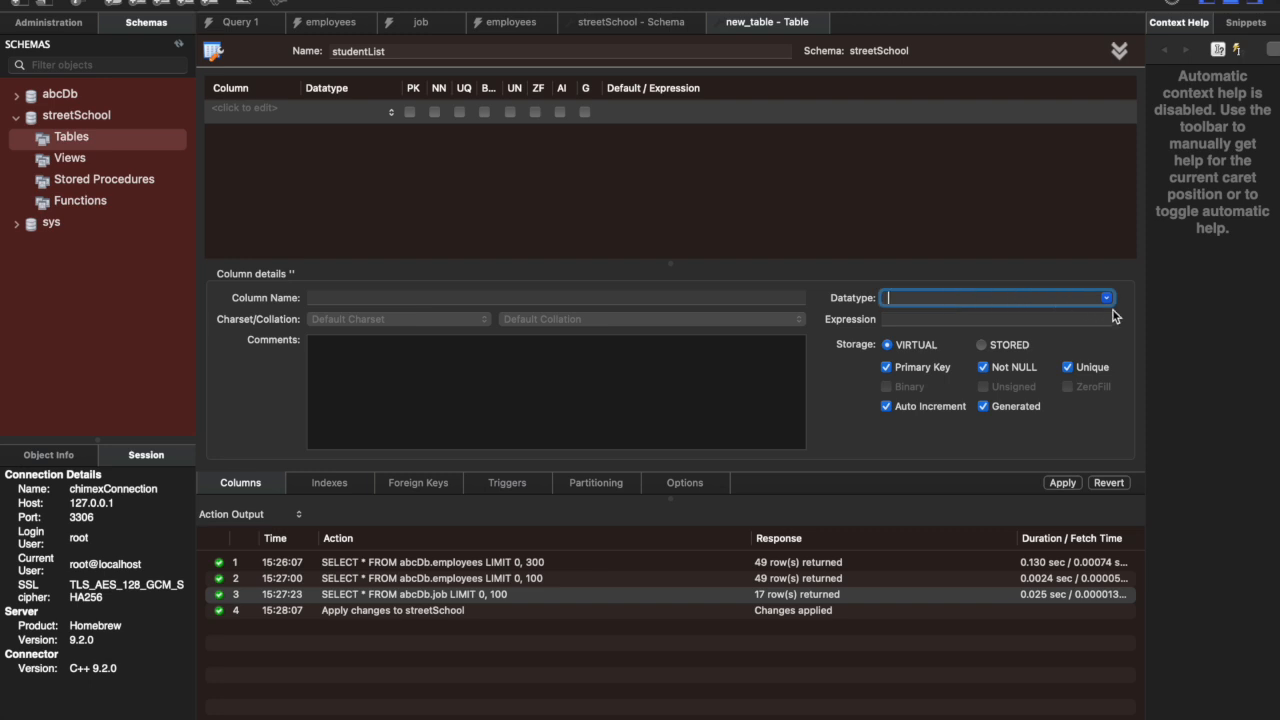
pyautogui.click(1107, 298)
pyautogui.click(958, 310)
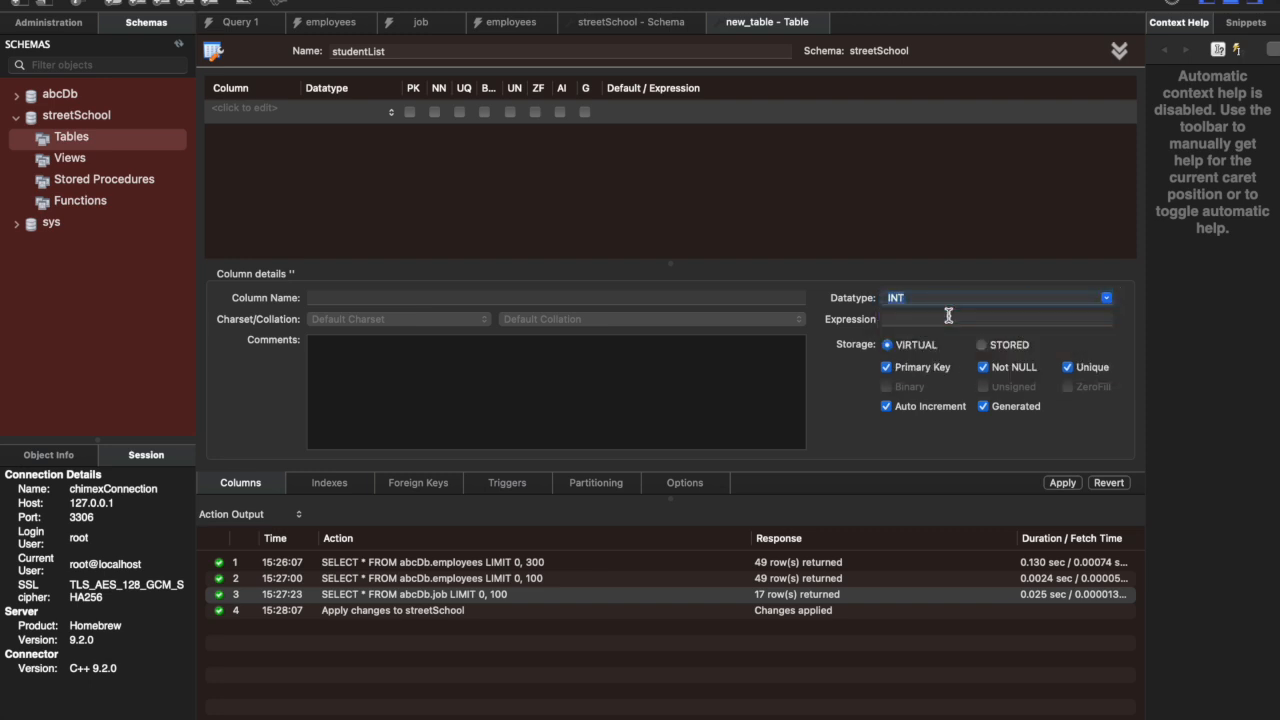
pyautogui.click(343, 297)
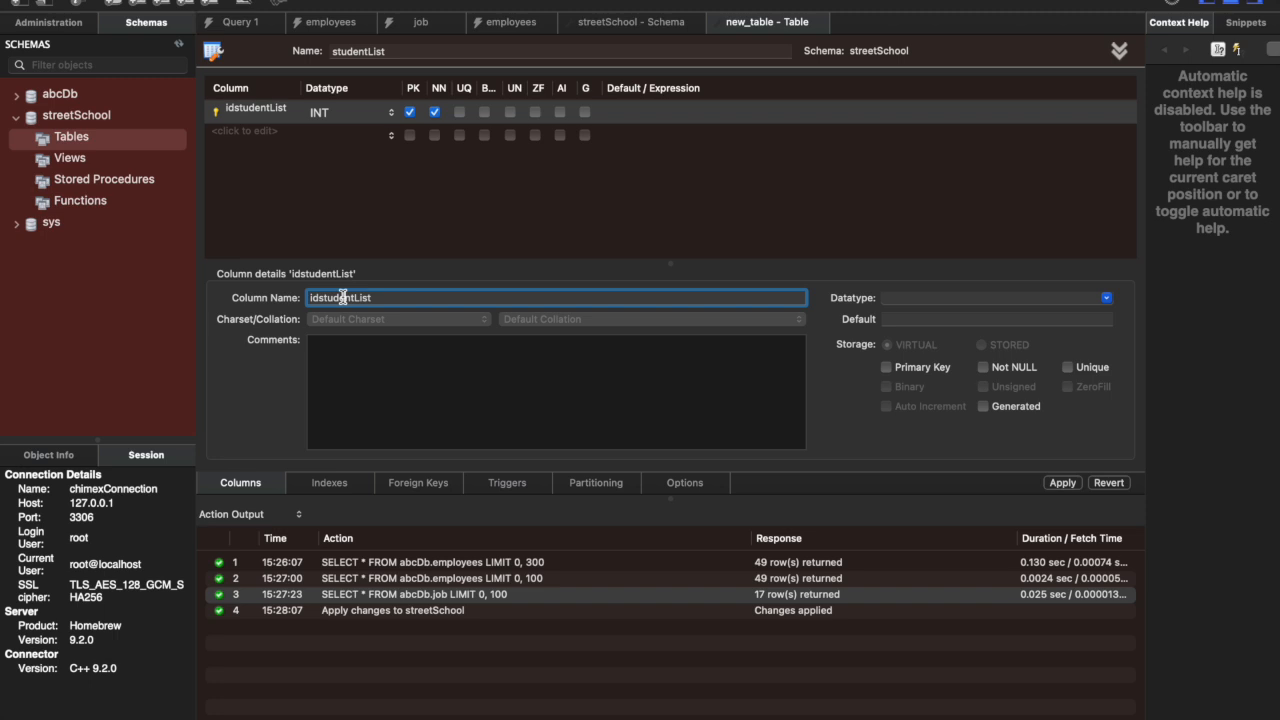
pyautogui.doubleClick(386, 300)
pyautogui.write('ID')
pyautogui.click(886, 370)
# Step: Apply the SQL script that creates the studentList table in streetSchool
pyautogui.click(1062, 484)
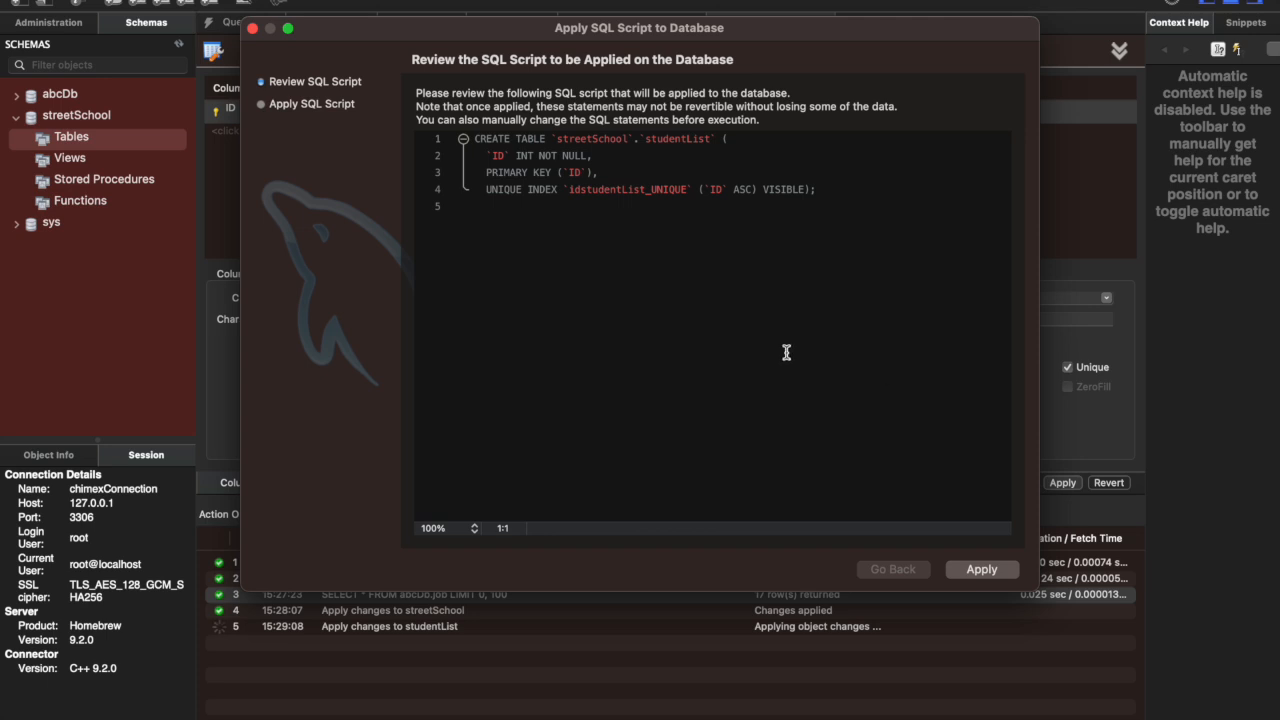
pyautogui.click(975, 572)
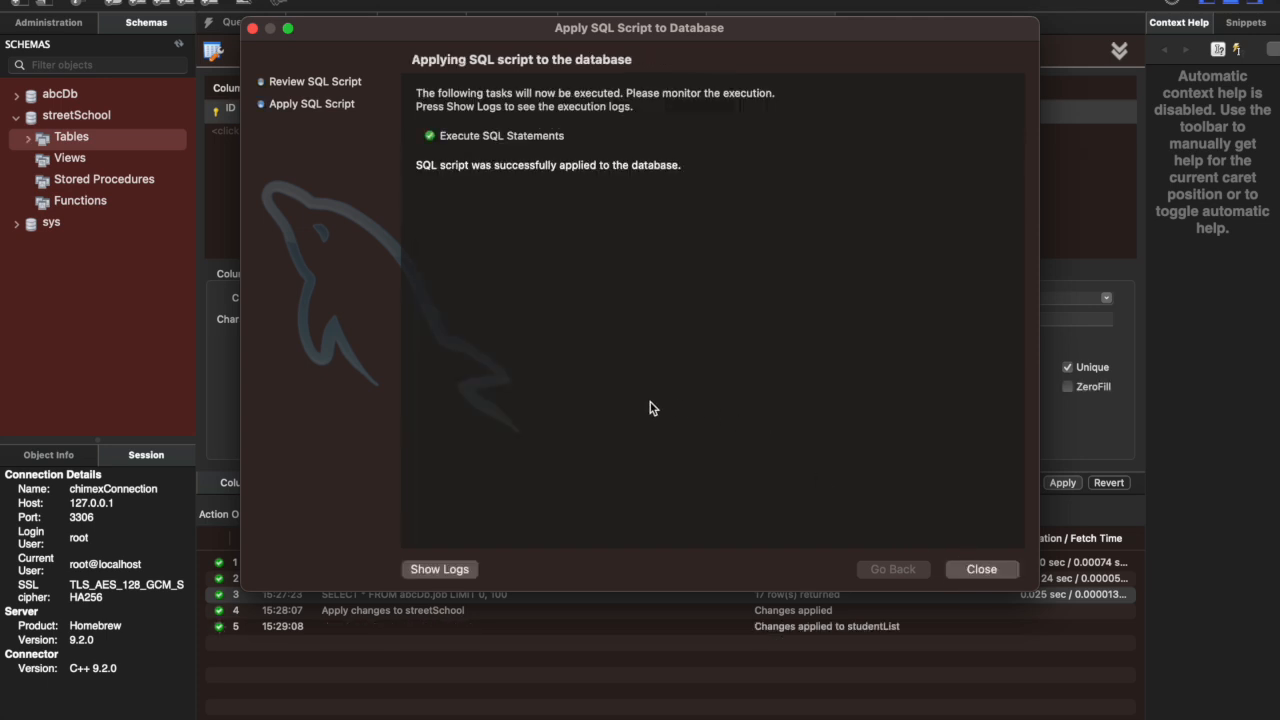
pyautogui.click(975, 570)
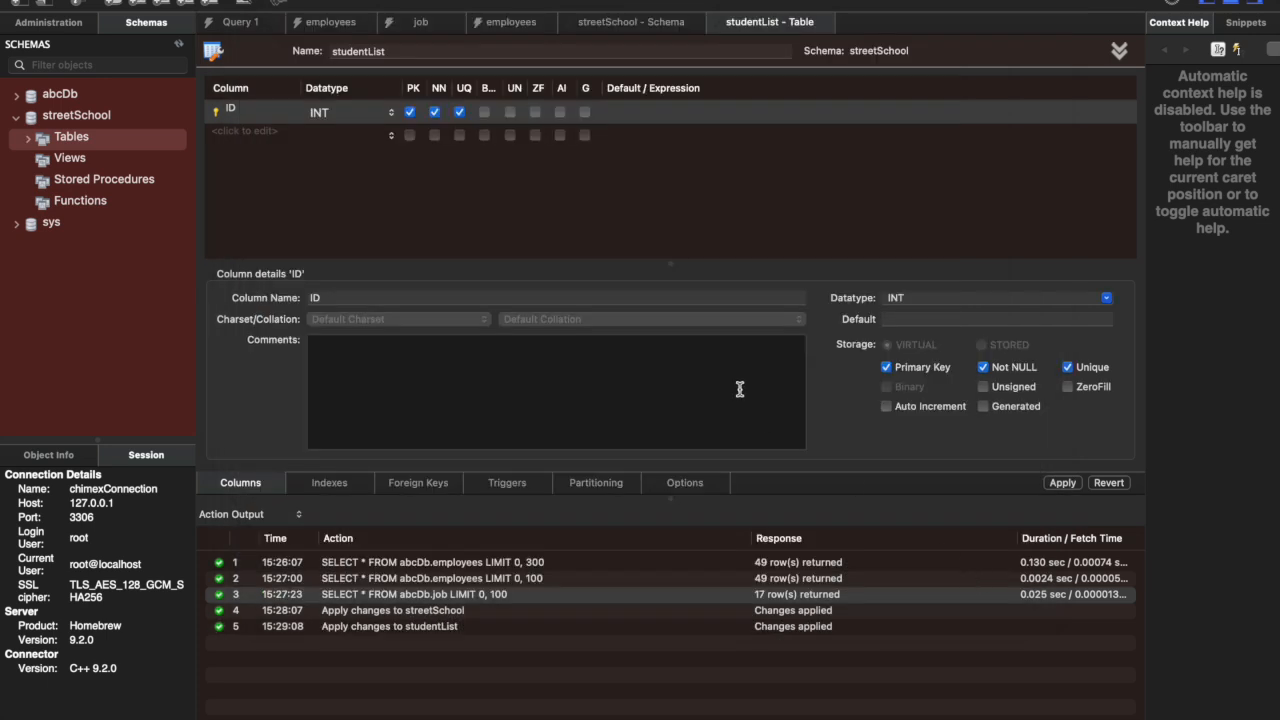
# Step: Browse the studentList table and its columns in the streetSchool schema tree, and collapse the schema
pyautogui.click(29, 138)
pyautogui.click(49, 162)
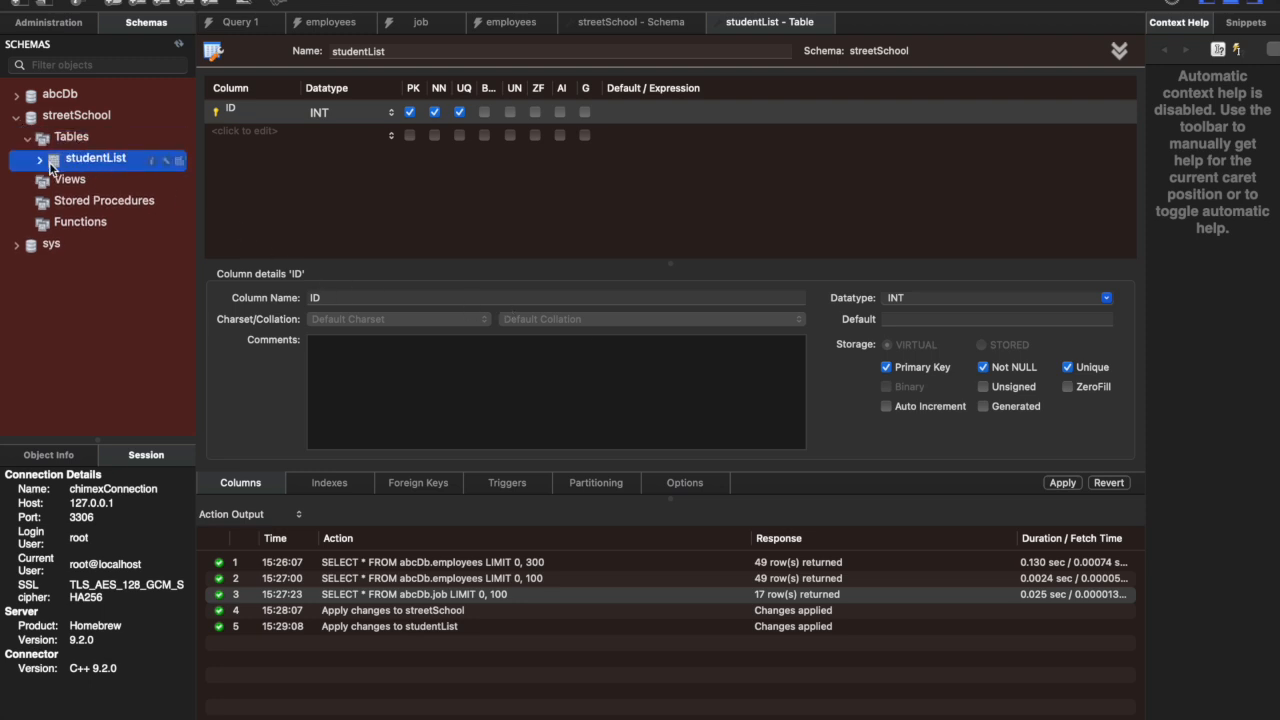
pyautogui.click(38, 163)
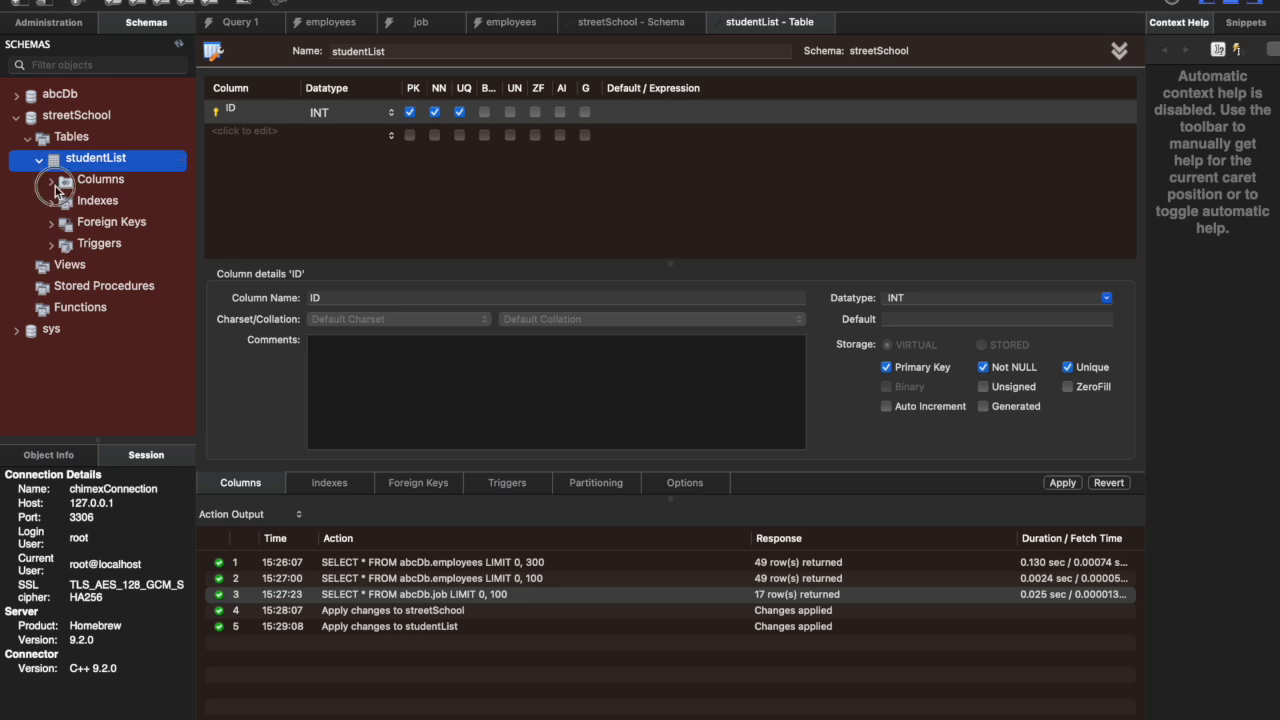
pyautogui.click(52, 183)
pyautogui.click(54, 185)
pyautogui.click(53, 142)
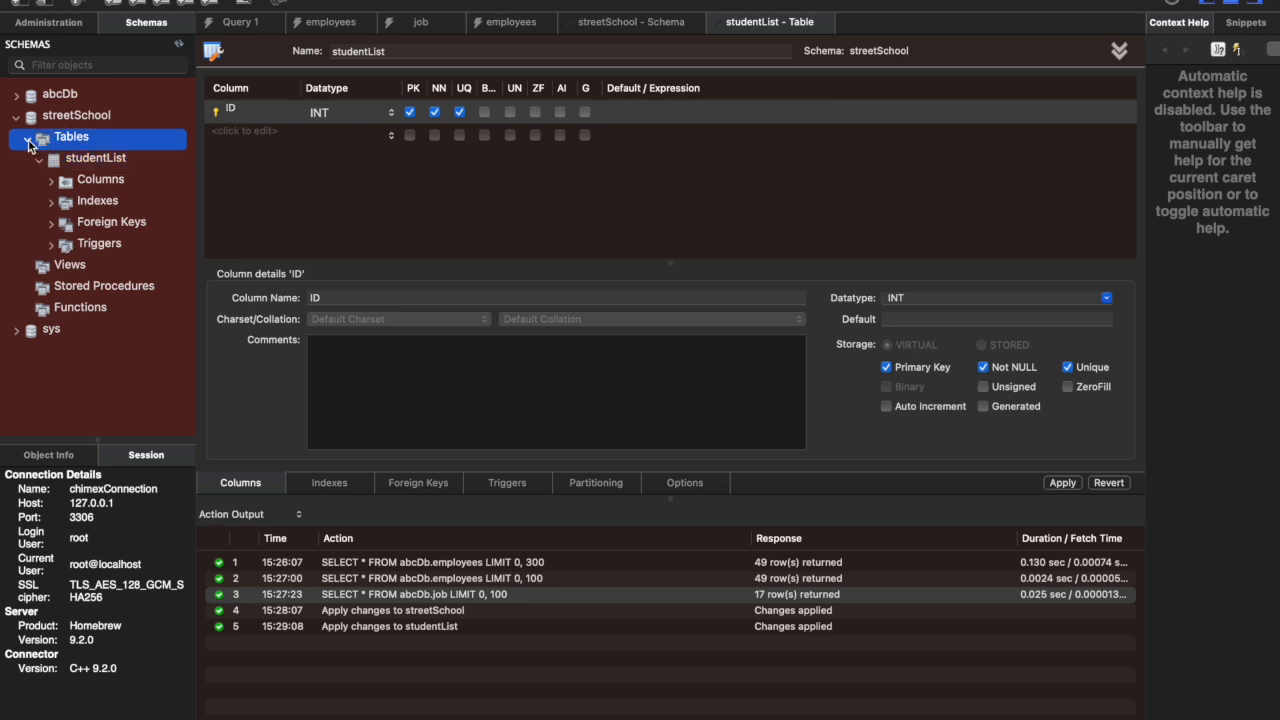
pyautogui.click(16, 118)
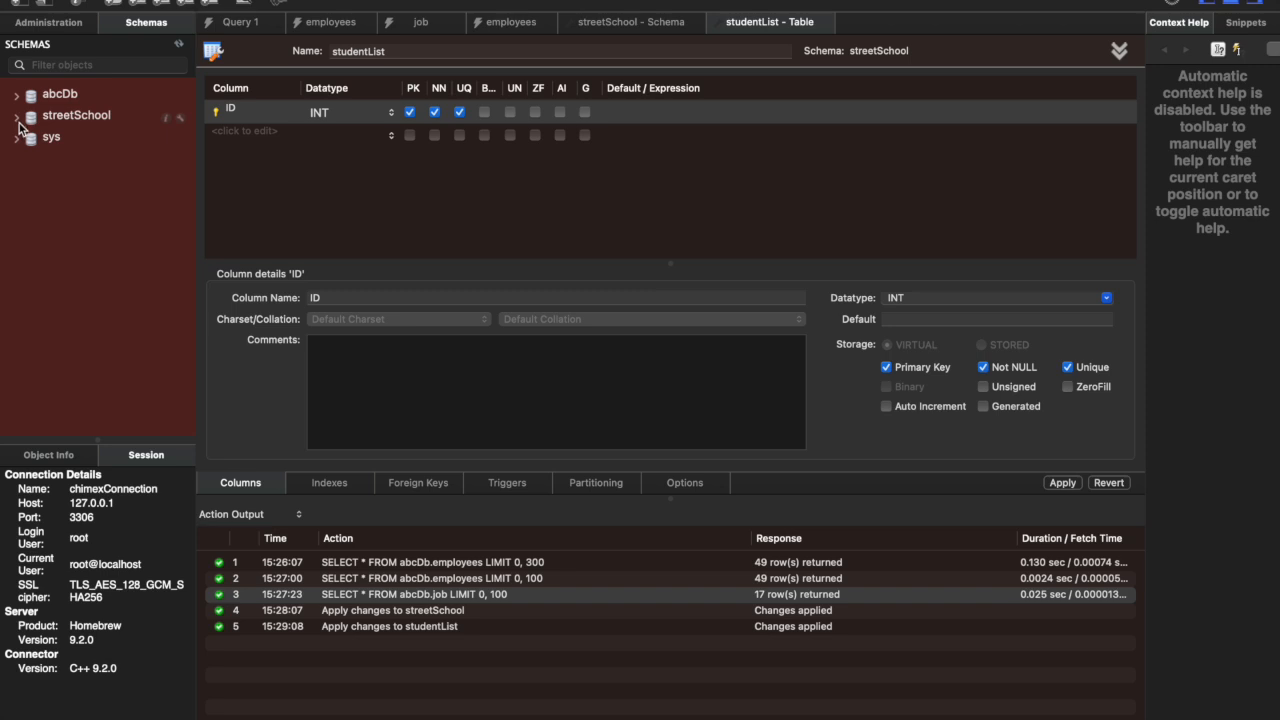
pyautogui.click(17, 119)
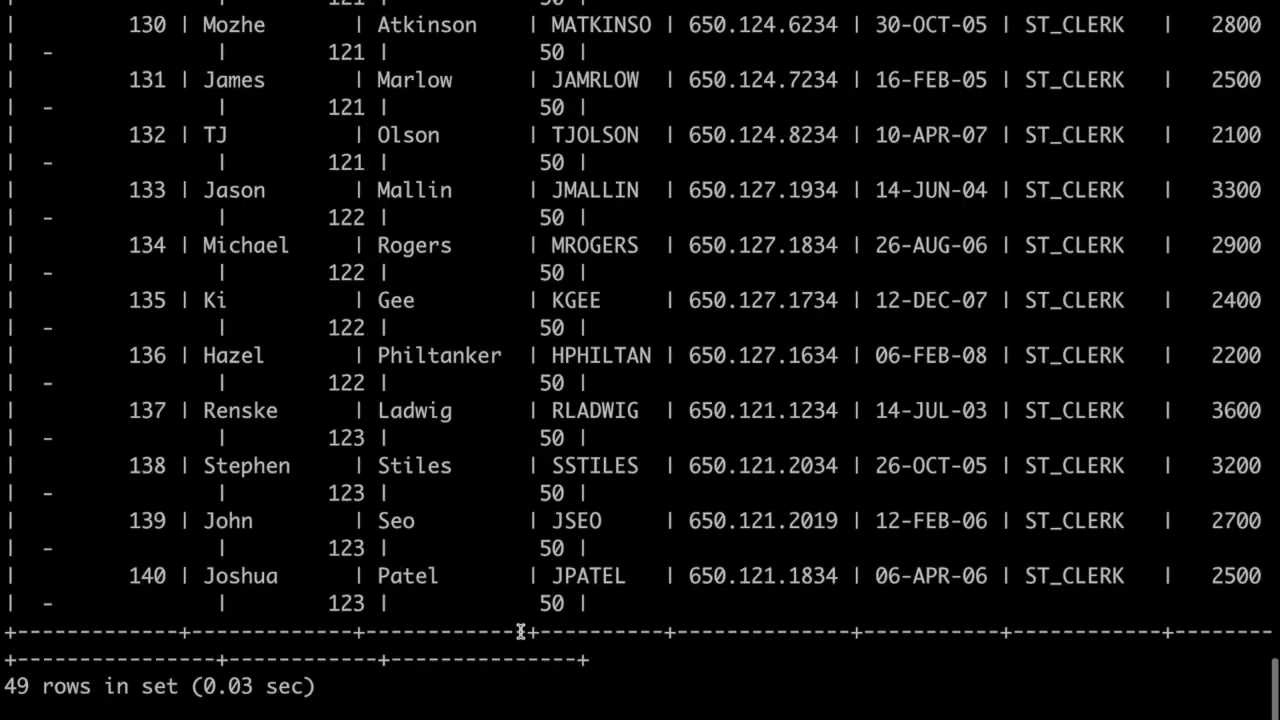
# Step: Review the employees and job query outputs and the table descriptions in the MySQL command line
pyautogui.scroll(20, 520, 631)
pyautogui.scroll(-20, 520, 631)
pyautogui.scroll(20, 520, 631)
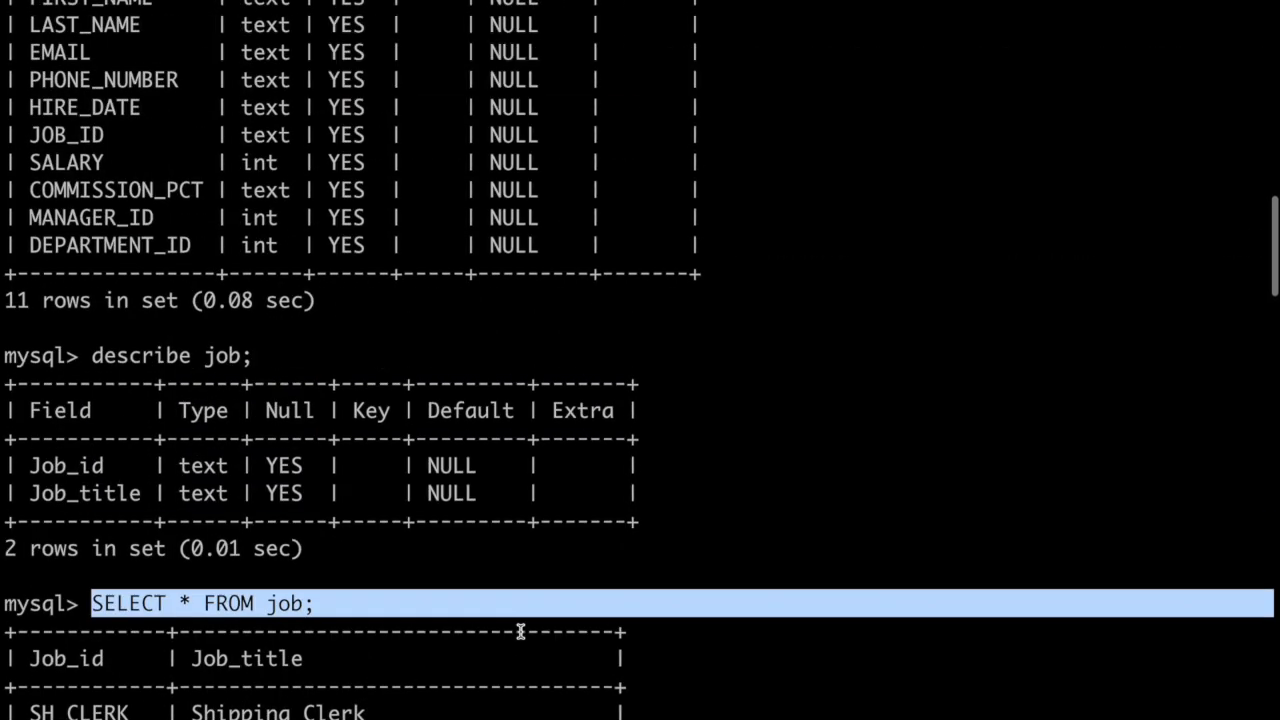
# Step: List the server's databases with show databases; in the MySQL command line and highlight the streetSchool entry
pyautogui.scroll(-3, 520, 631)
pyautogui.scroll(15, 520, 631)
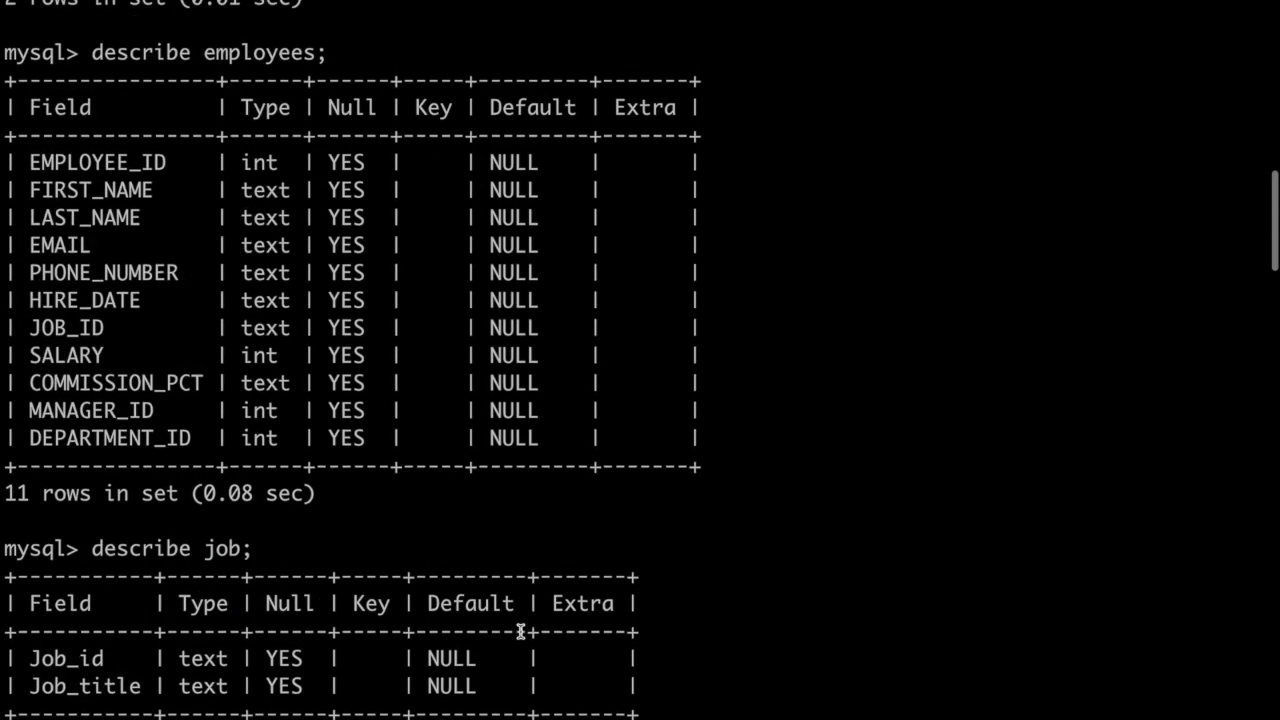
pyautogui.scroll(12, 520, 631)
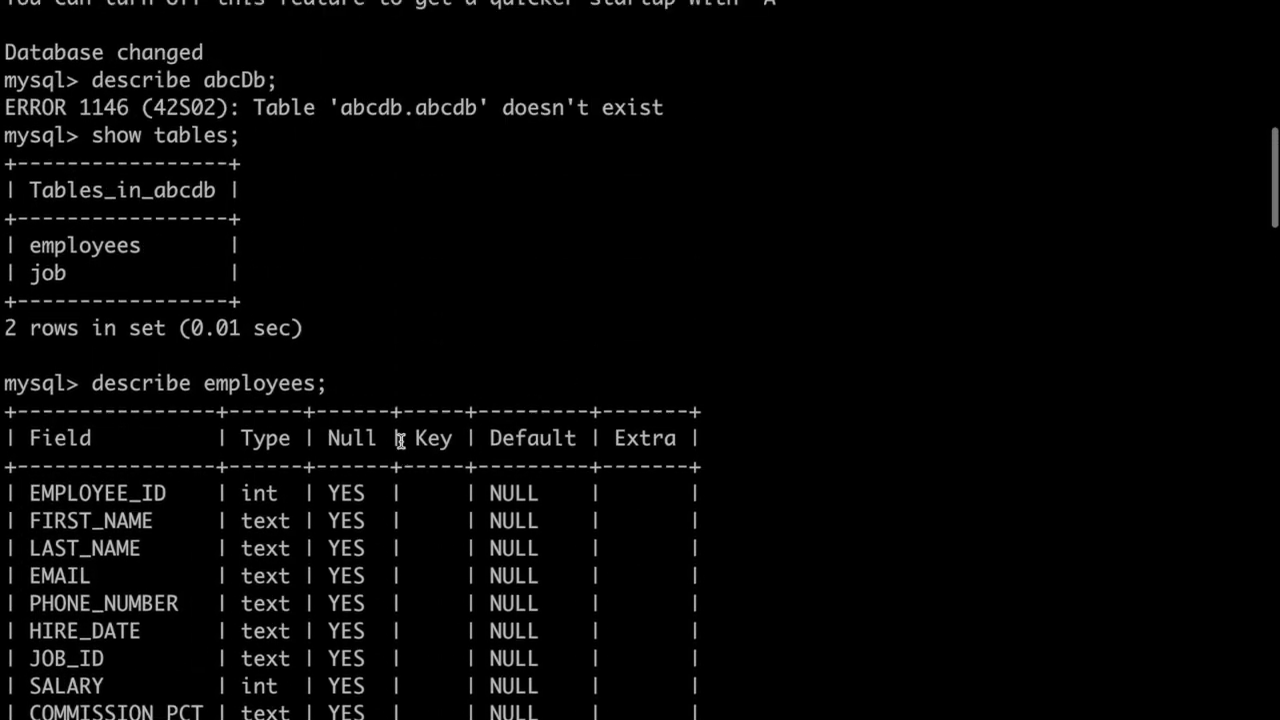
pyautogui.scroll(20, 400, 437)
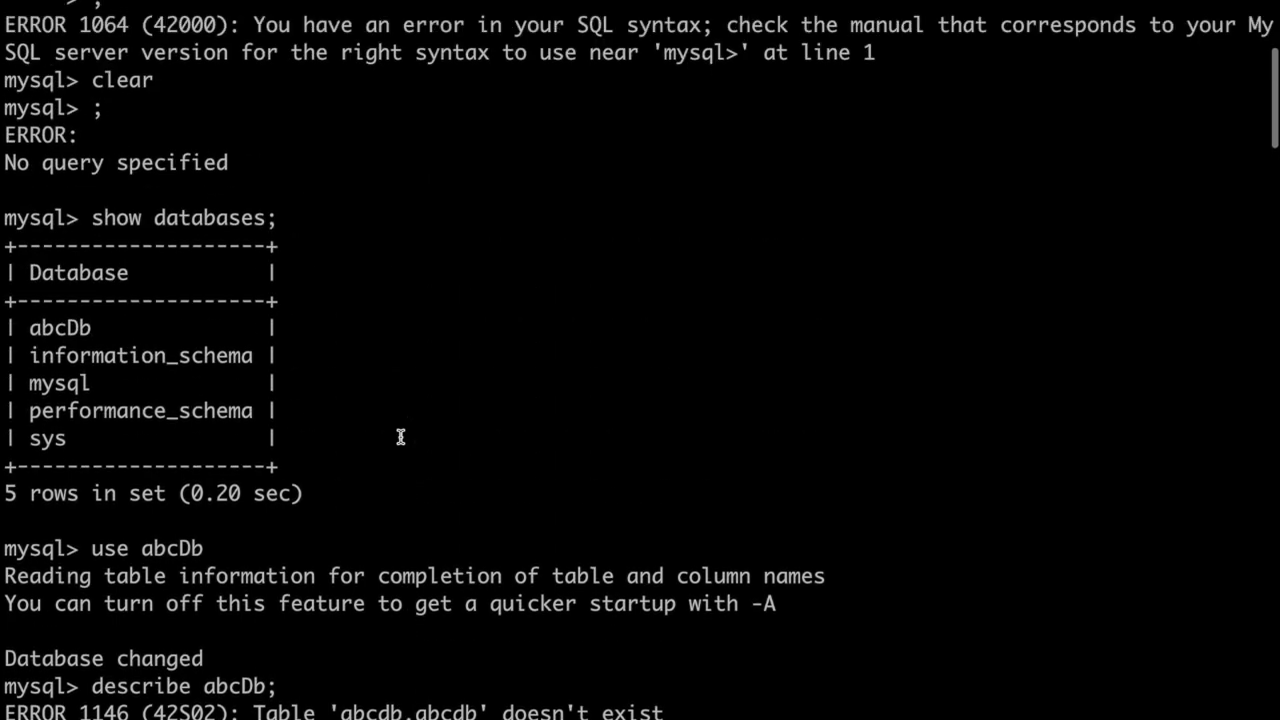
pyautogui.scroll(1, 400, 437)
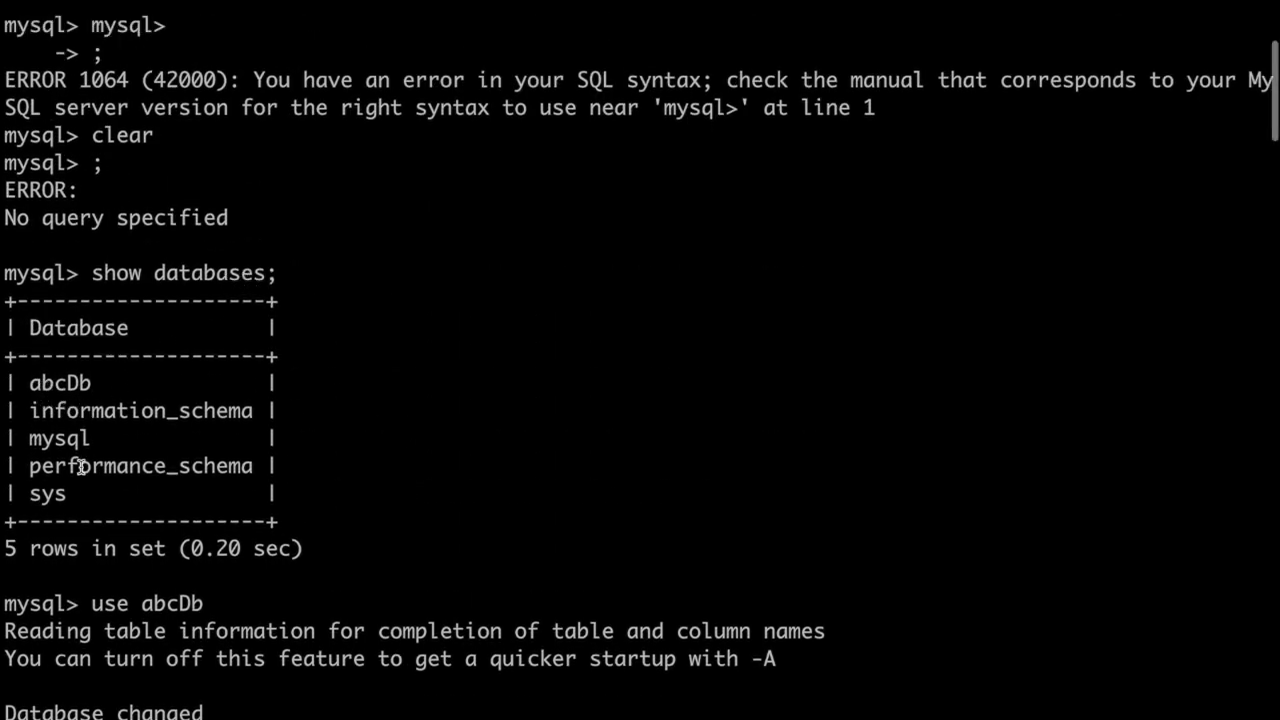
pyautogui.scroll(-20, 268, 466)
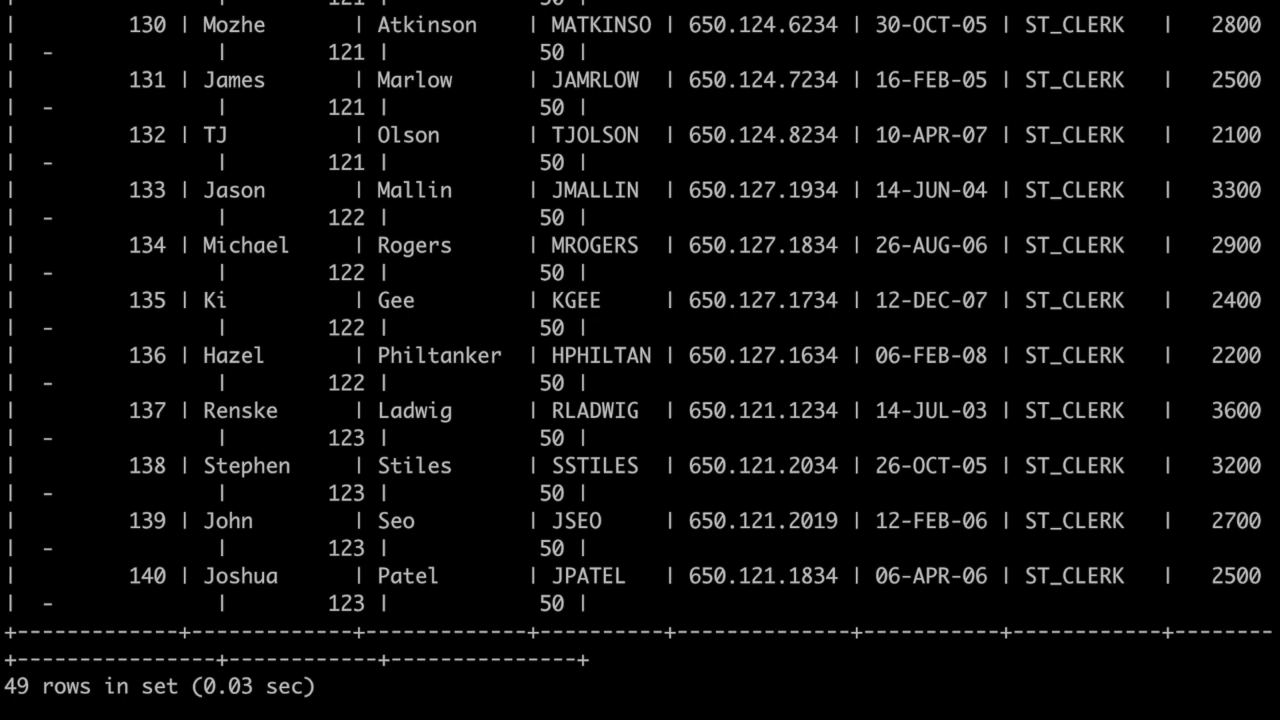
pyautogui.press('Return')
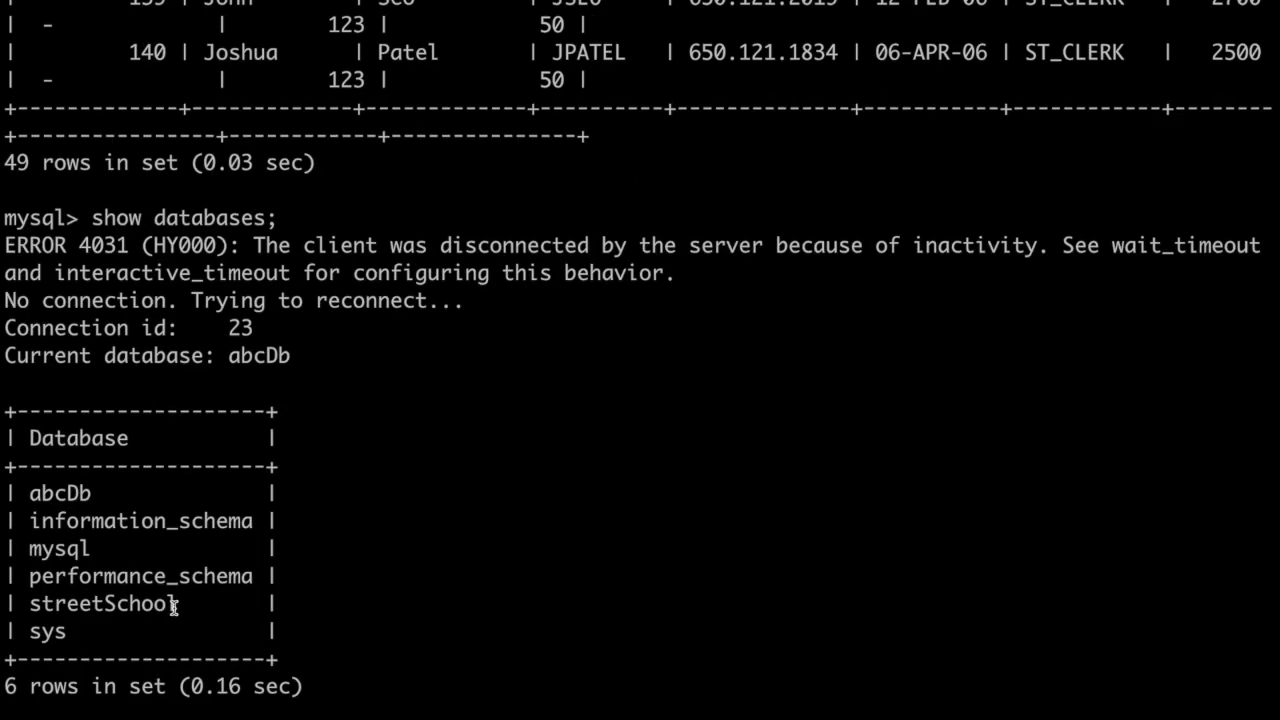
pyautogui.moveTo(180, 605); pyautogui.dragTo(28, 605)
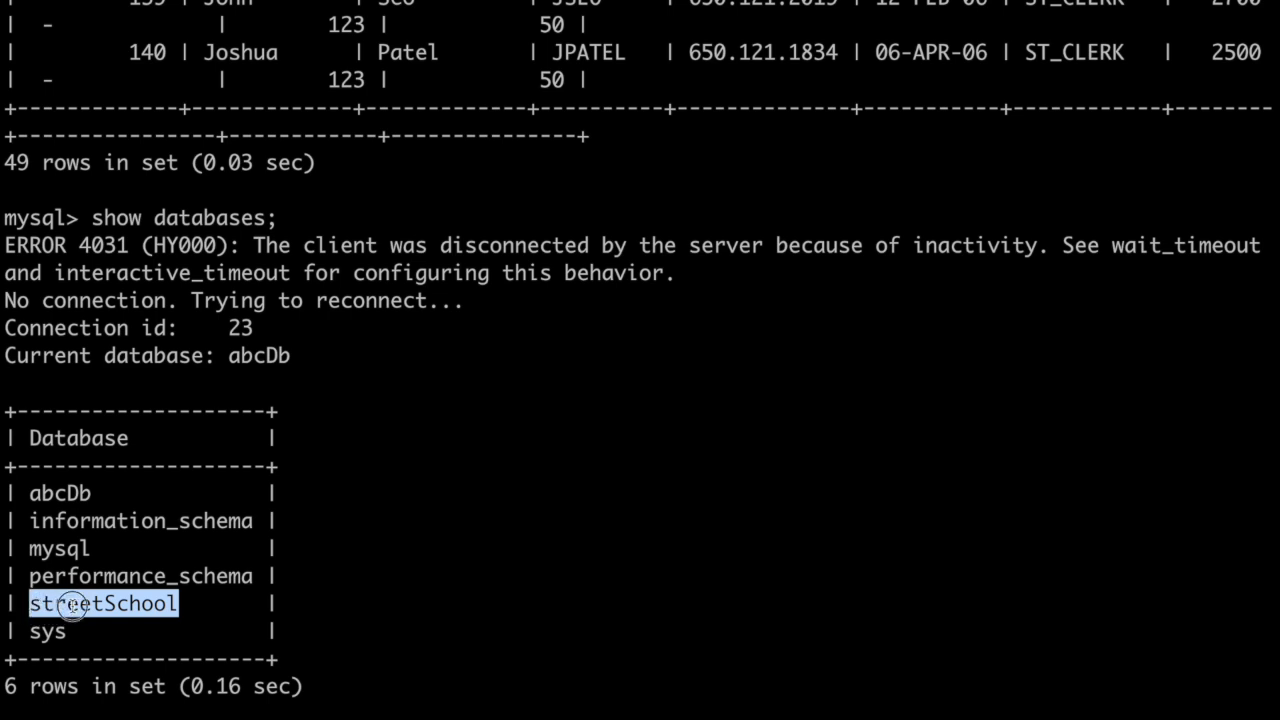
pyautogui.click(73, 606)
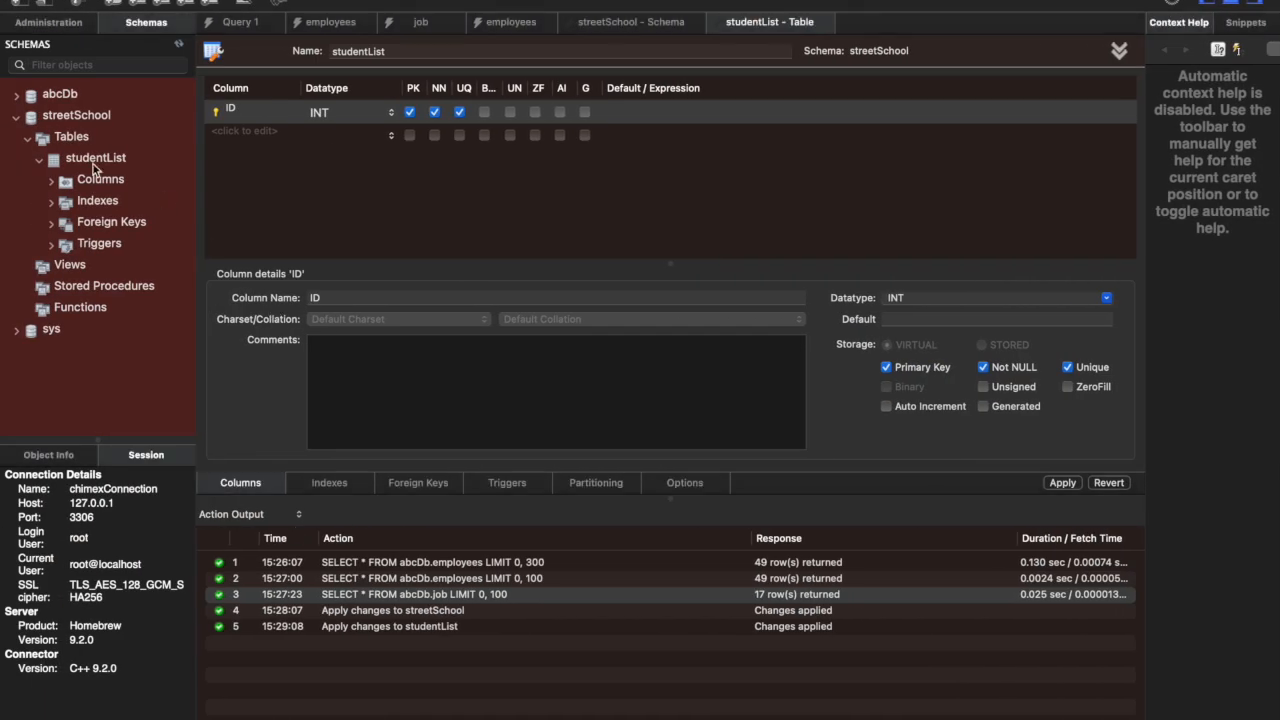
# Step: In MySQL Workbench, collapse the streetSchool schema and permanently drop it with all its data, without reviewing the SQL
pyautogui.click(30, 122)
pyautogui.click(17, 118)
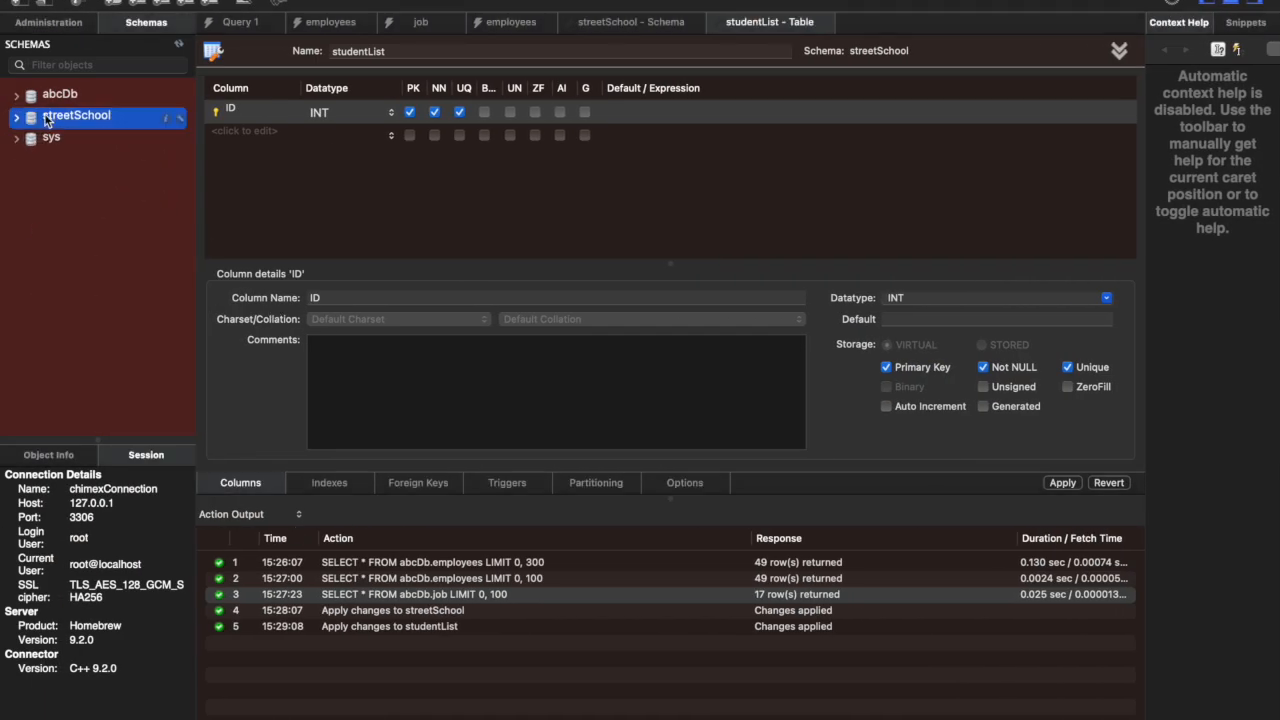
pyautogui.rightClick(55, 120)
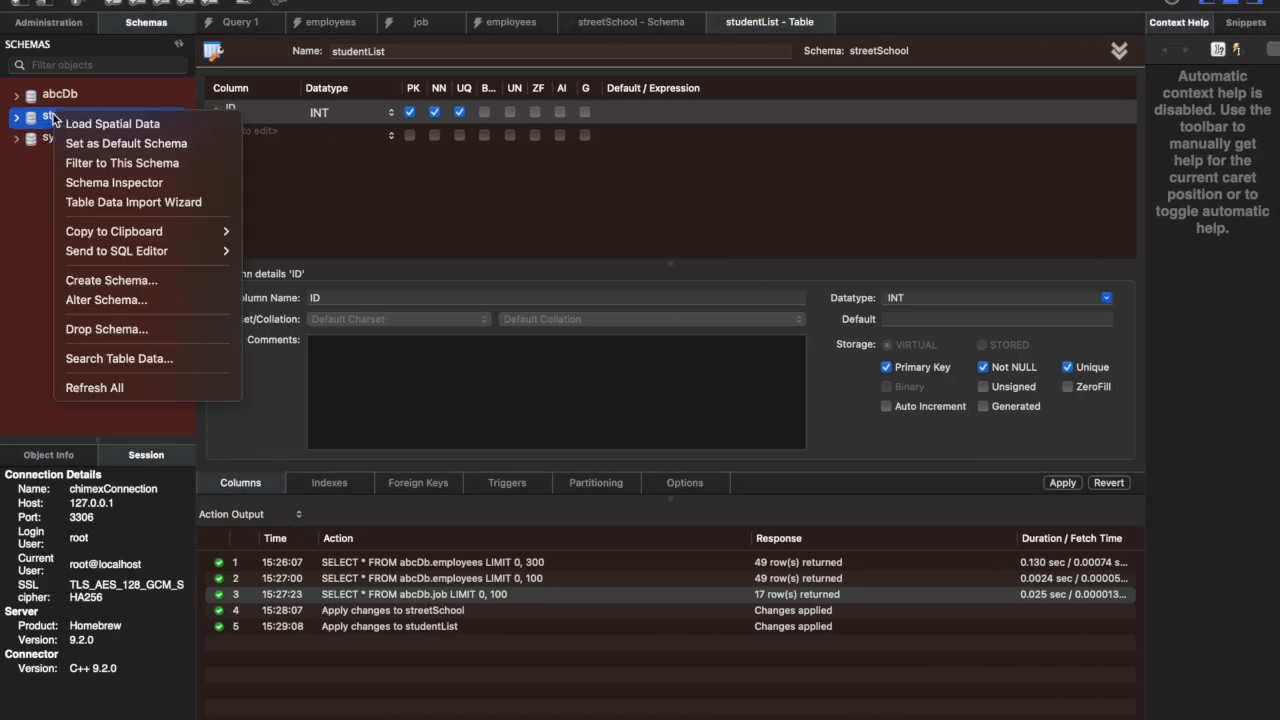
pyautogui.click(115, 334)
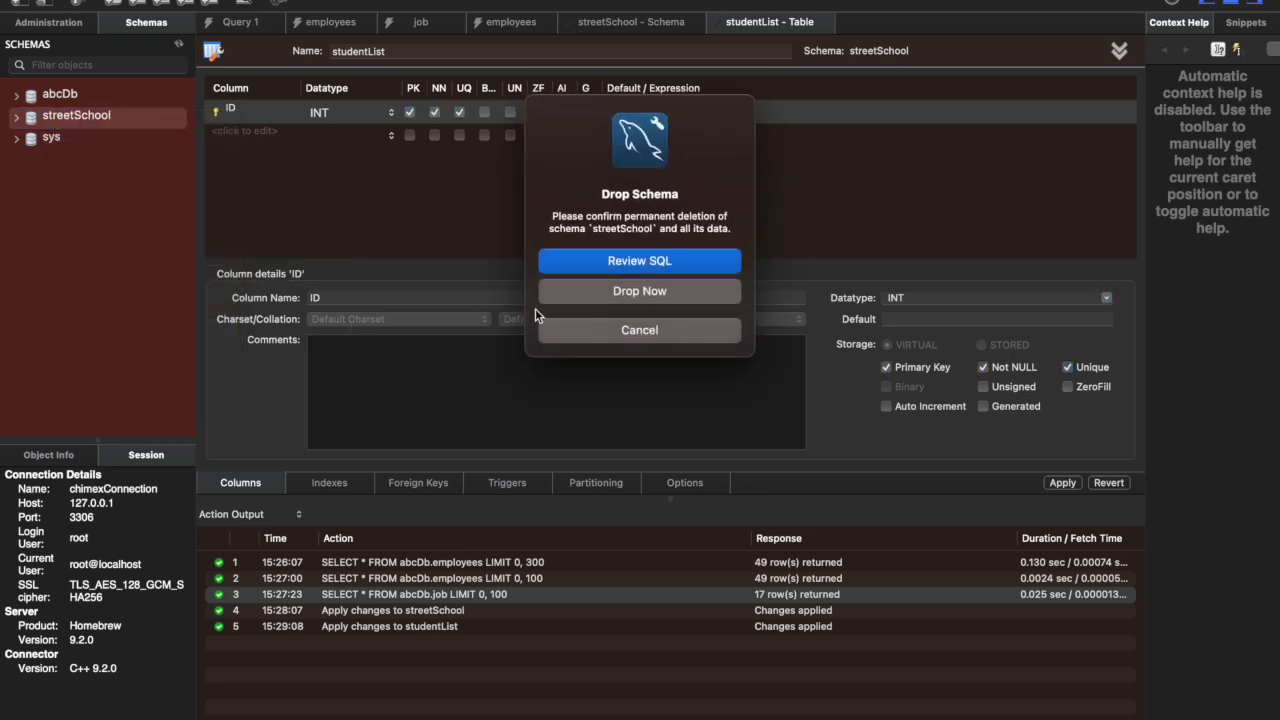
pyautogui.click(641, 293)
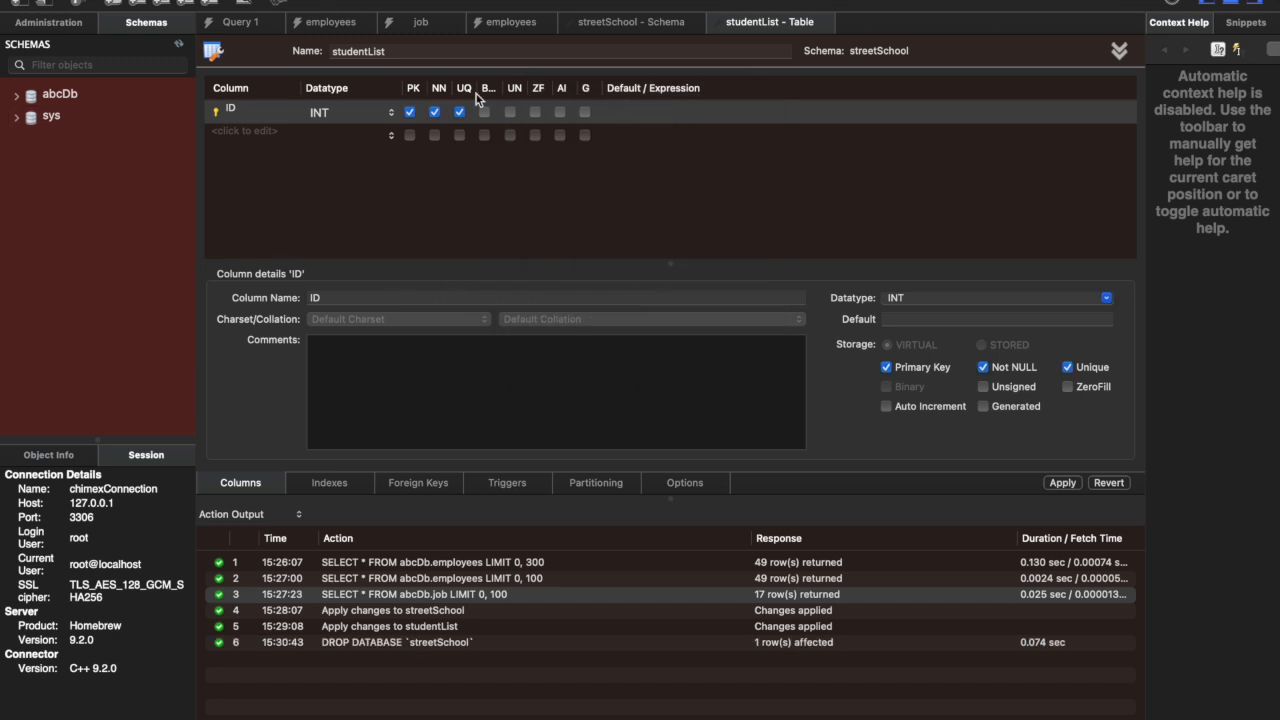
# Step: Close the open editors for the streetSchool schema and the studentList table
pyautogui.click(650, 24)
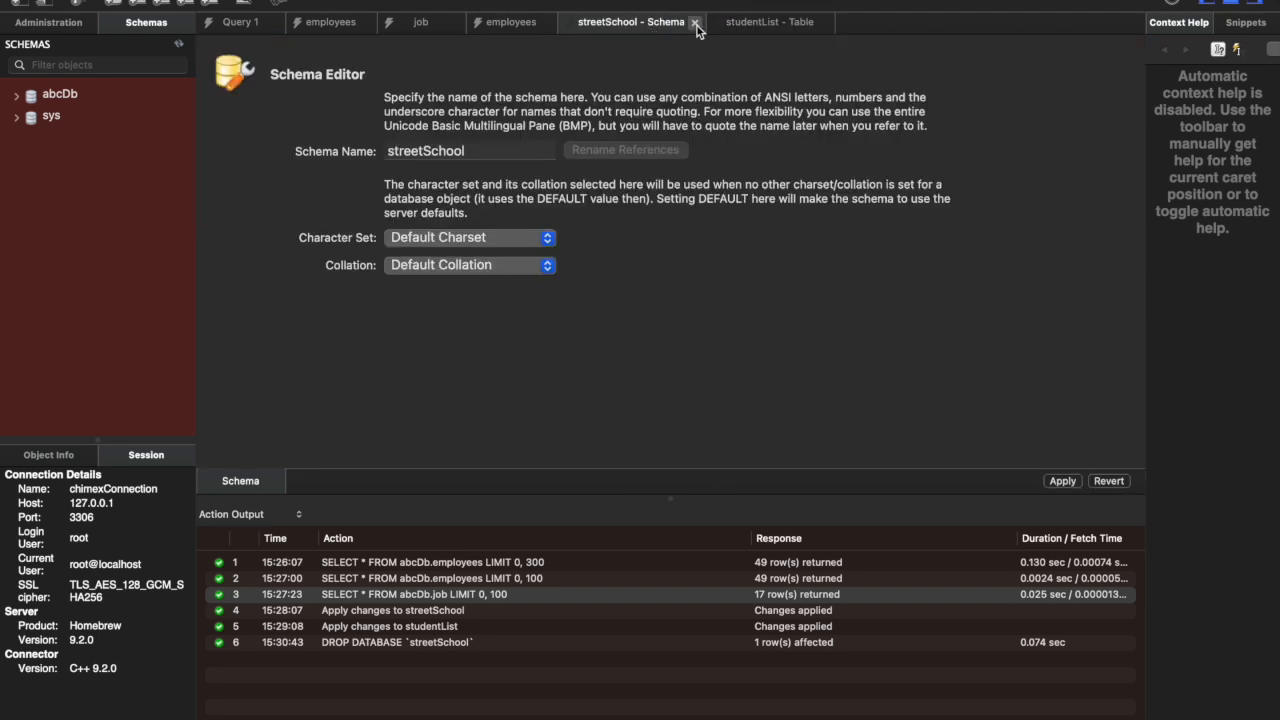
pyautogui.click(695, 22)
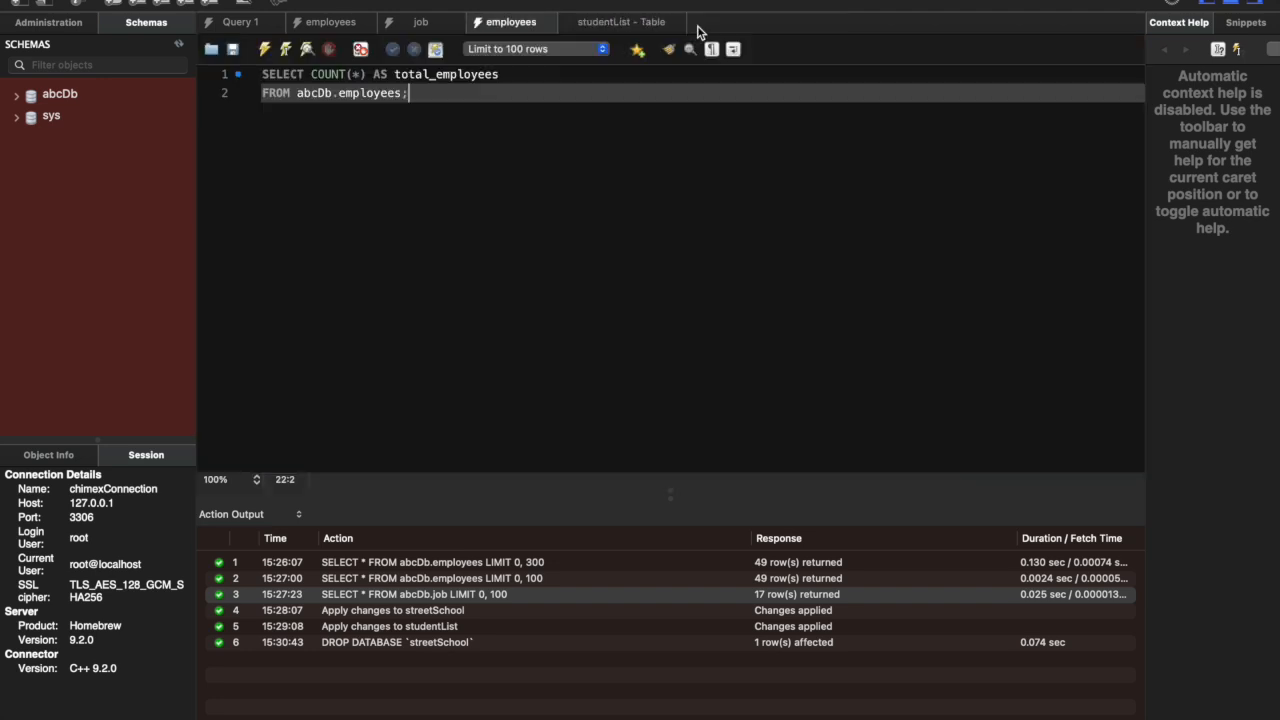
pyautogui.click(620, 25)
pyautogui.click(675, 22)
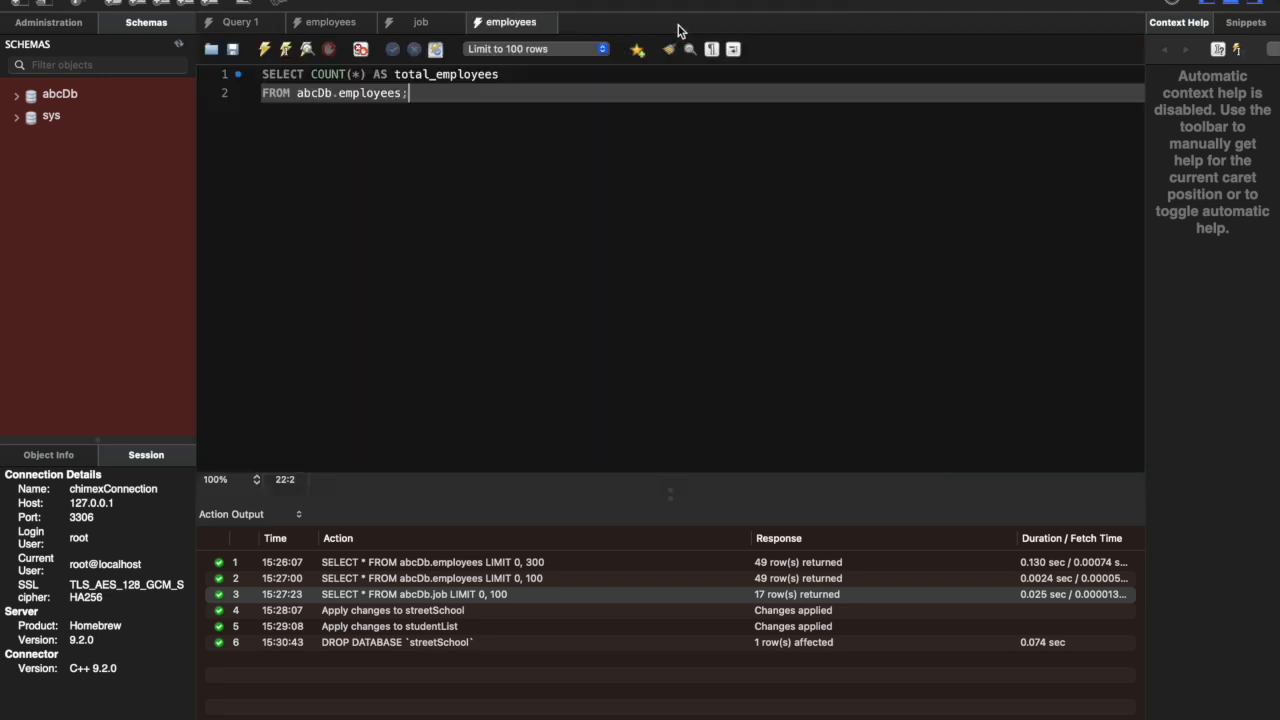
pyautogui.click(17, 96)
pyautogui.click(17, 96)
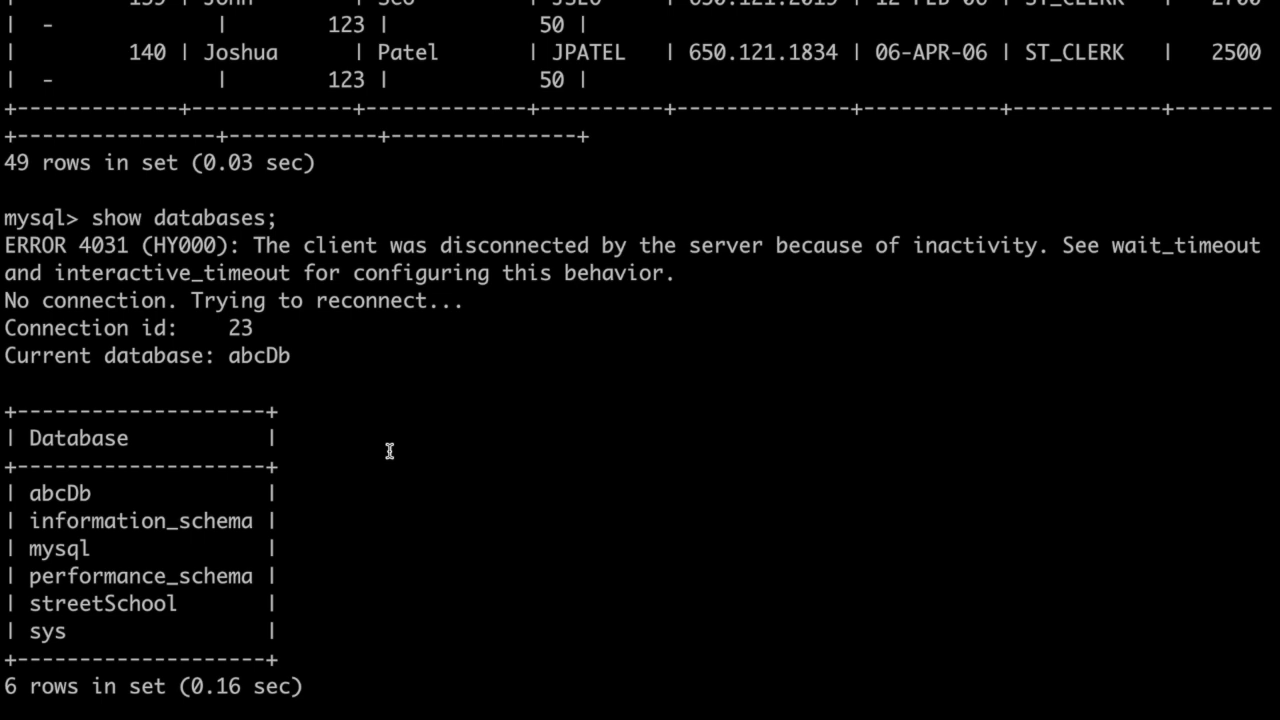
# Step: Rerun show databases; in the MySQL command line and compare its output with the previous database list
pyautogui.scroll(5, 390, 451)
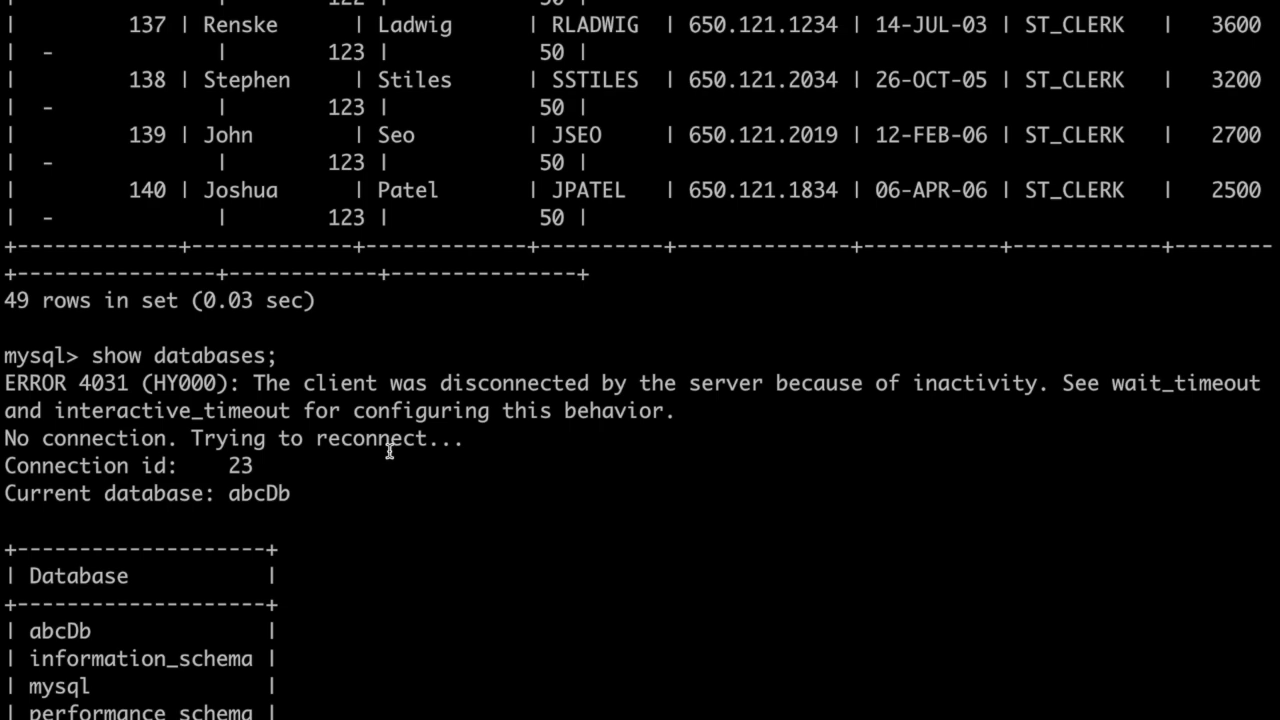
pyautogui.scroll(-5, 390, 451)
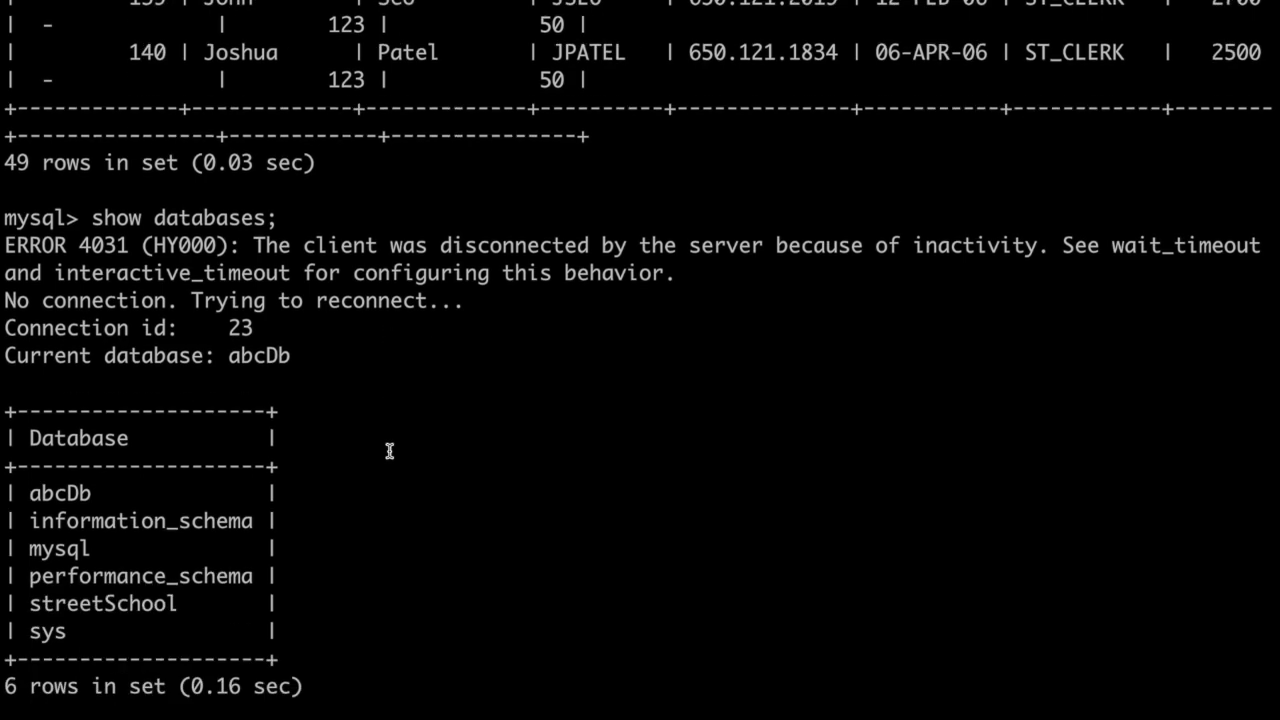
pyautogui.scroll(18, 390, 451)
pyautogui.scroll(-18, 390, 451)
pyautogui.press('Up')
pyautogui.press('Return')
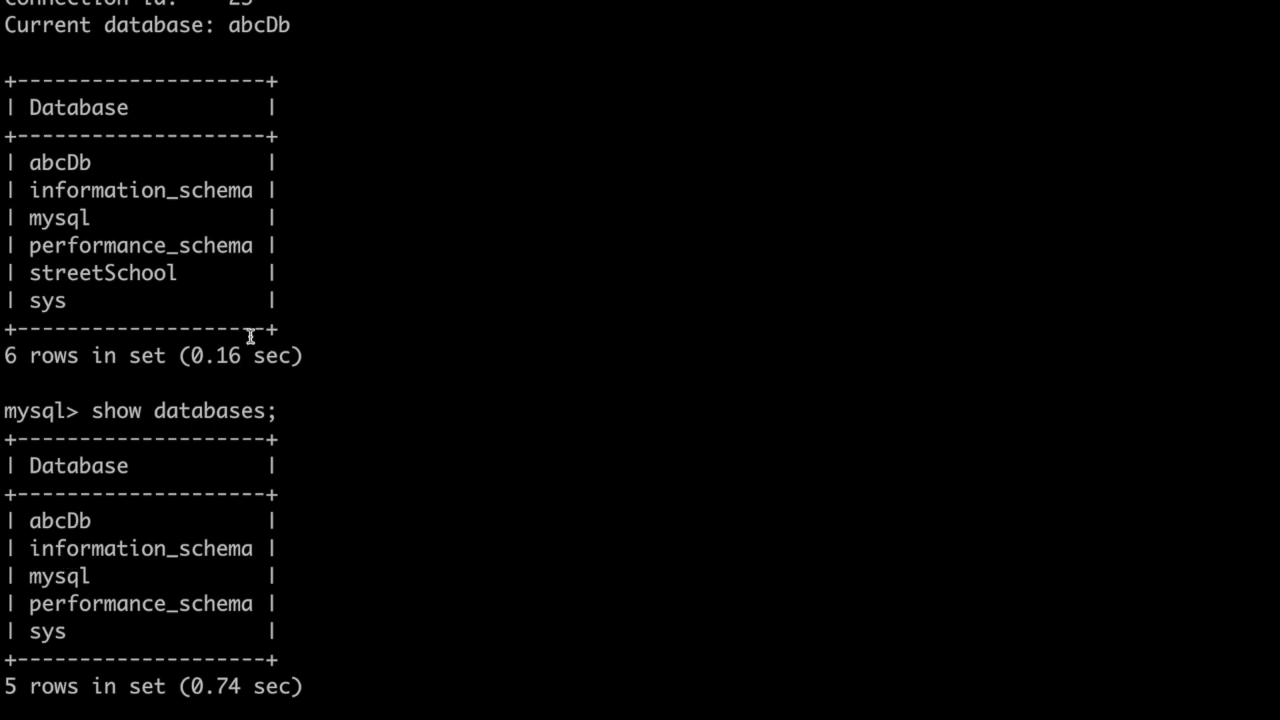
pyautogui.scroll(4, 243, 345)
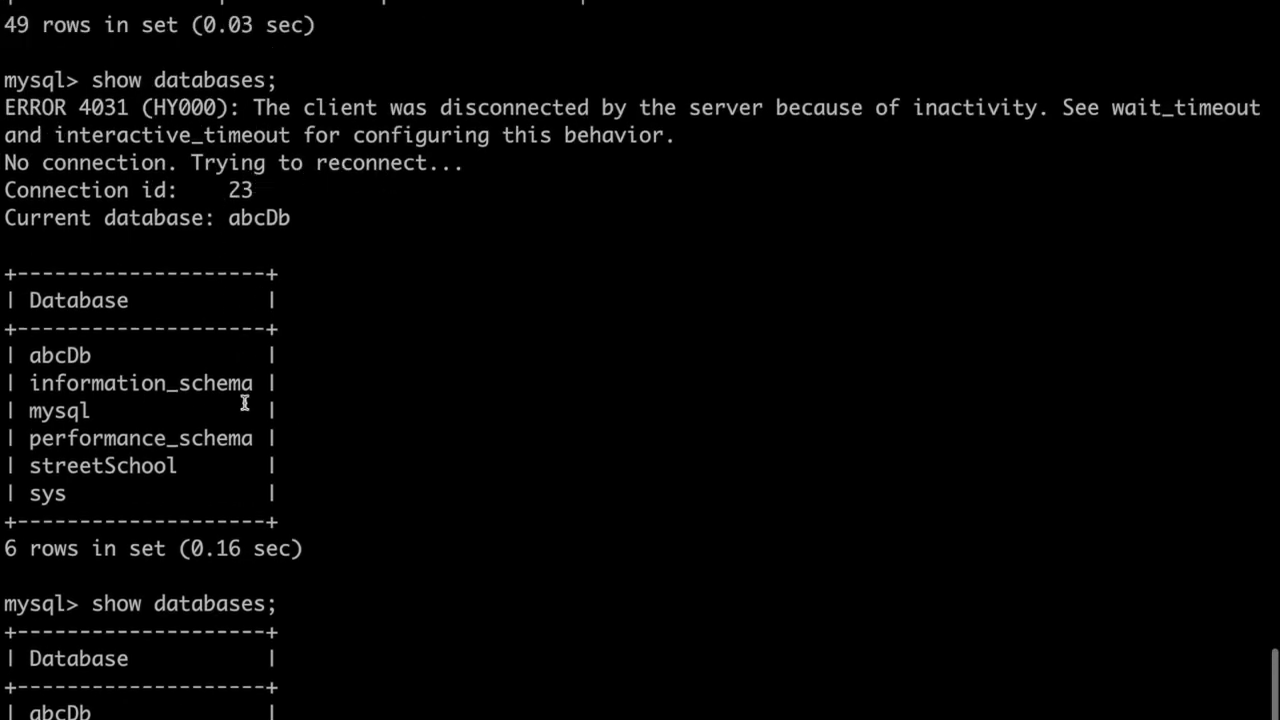
pyautogui.scroll(-4, 245, 403)
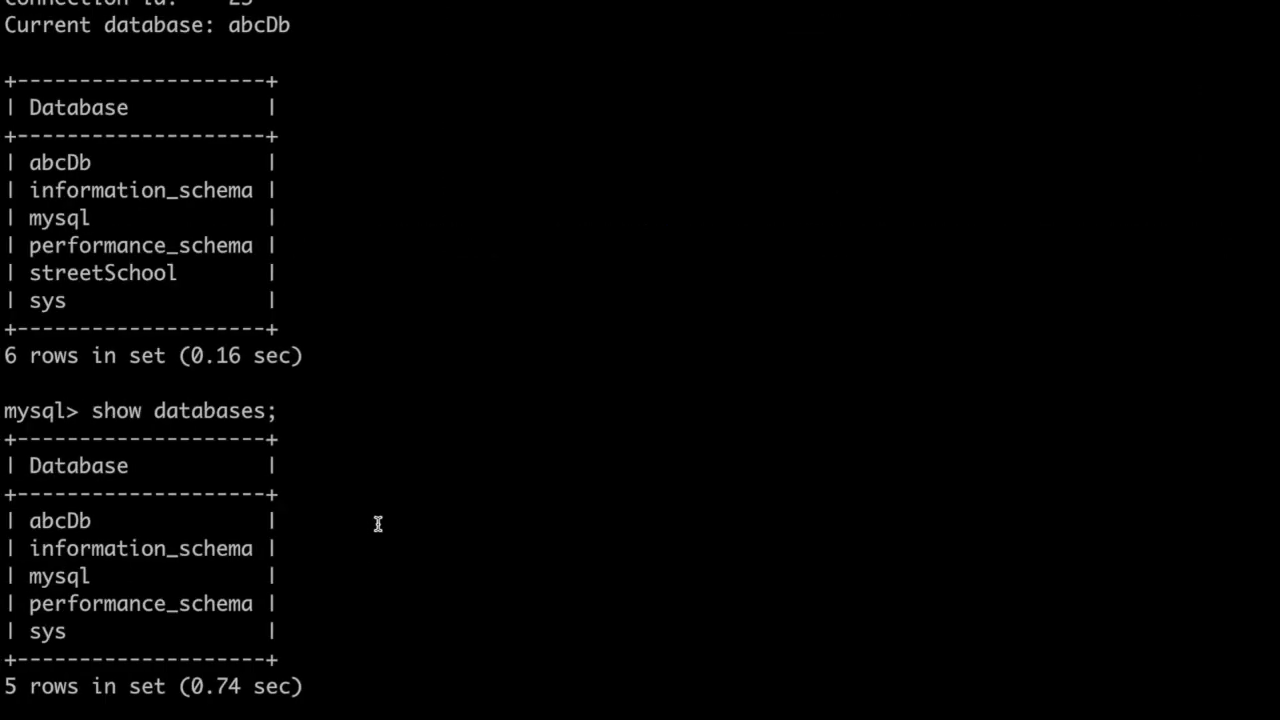
# Step: Create the database from the command line with CREATE DATABASE streetSchool;
pyautogui.scroll(15, 378, 524)
pyautogui.scroll(-20, 378, 524)
pyautogui.press('Return')
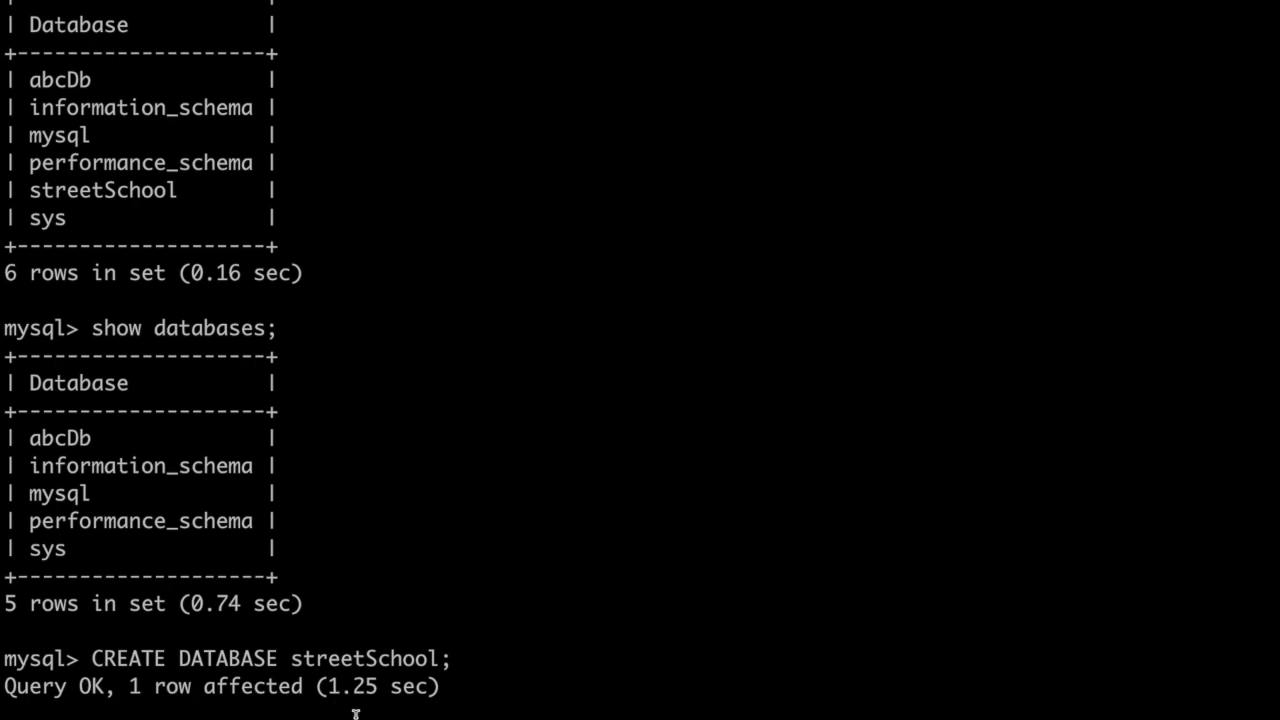
# Step: Run show databases; after the database creation and highlight streetSchool in the new output
pyautogui.write('show databases;')
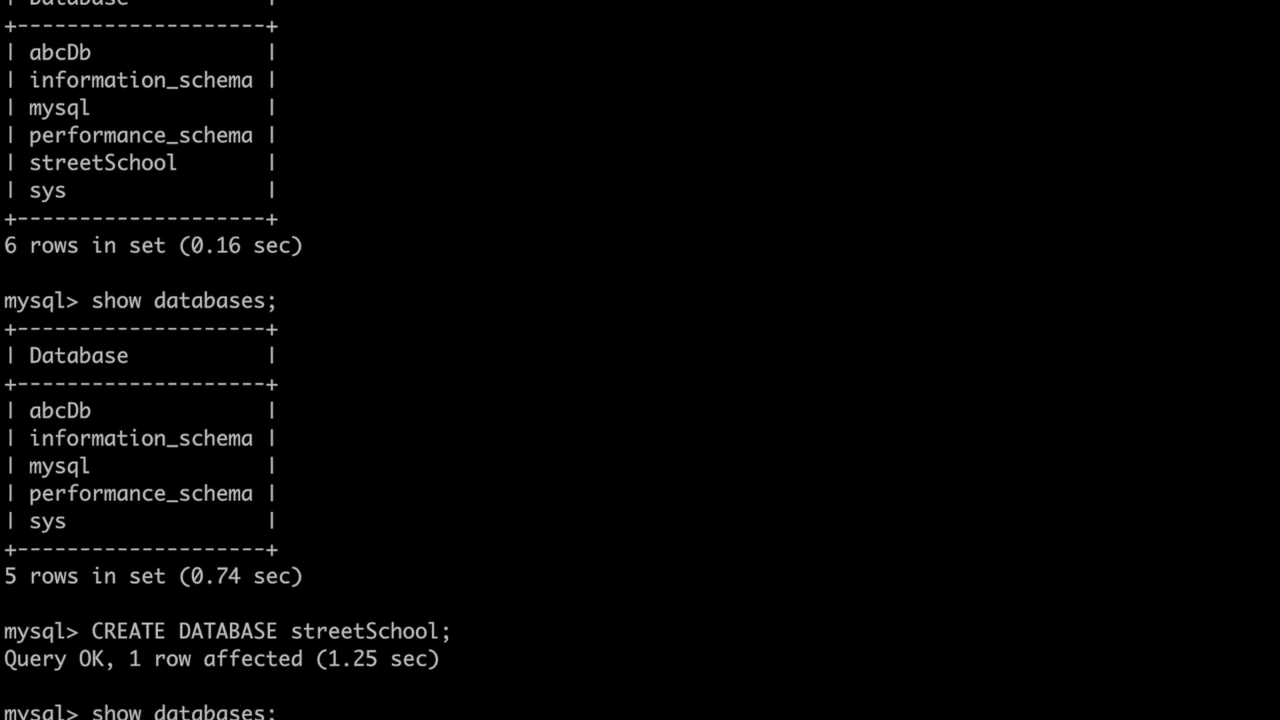
pyautogui.press('Return')
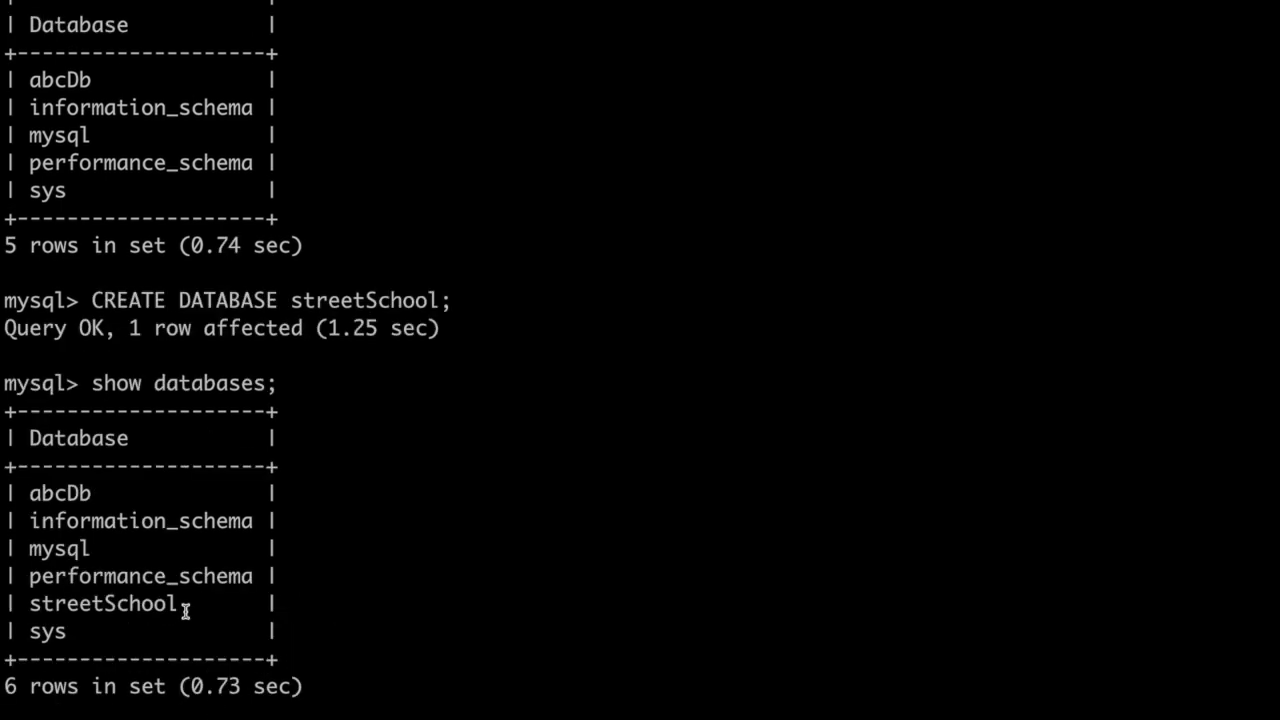
pyautogui.moveTo(184, 603); pyautogui.dragTo(23, 603)
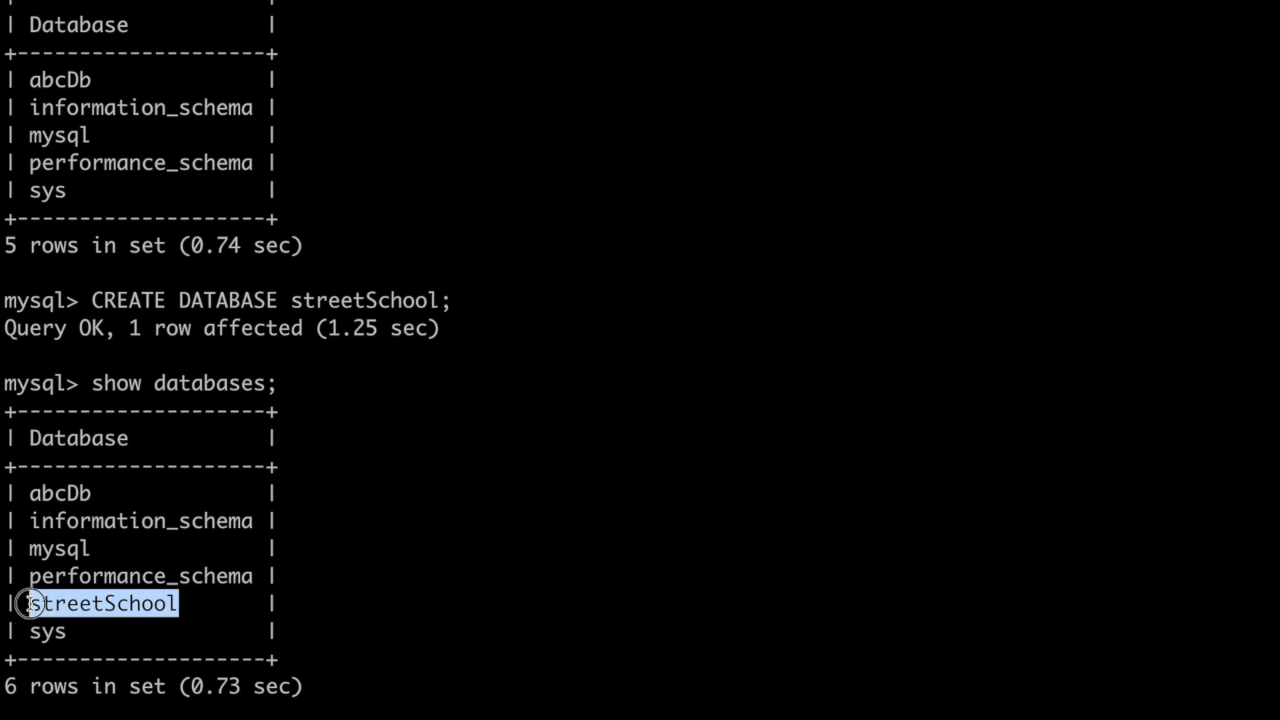
pyautogui.click(25, 603)
# Step: Switch to MySQL Workbench and view the server administration options, returning to the schema list
pyautogui.hotkey('ctrl', 'Right')
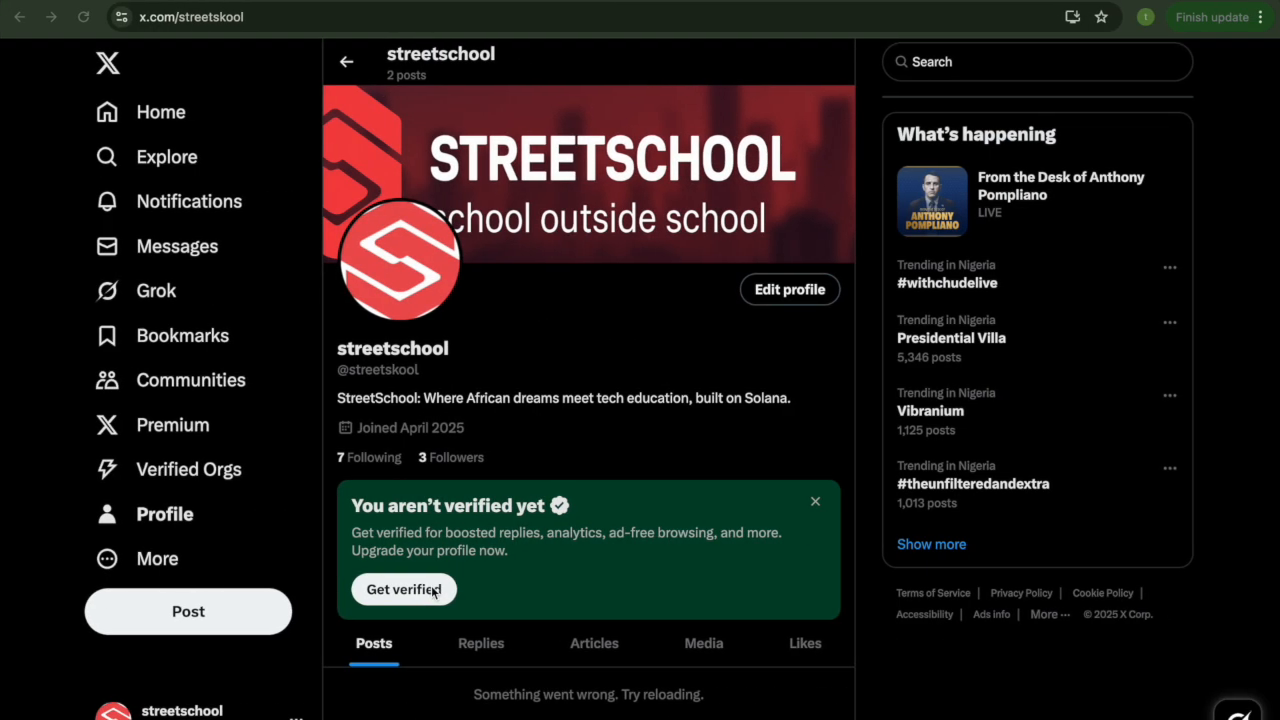
pyautogui.hotkey('ctrl', 'Left')
pyautogui.hotkey('ctrl', 'Left')
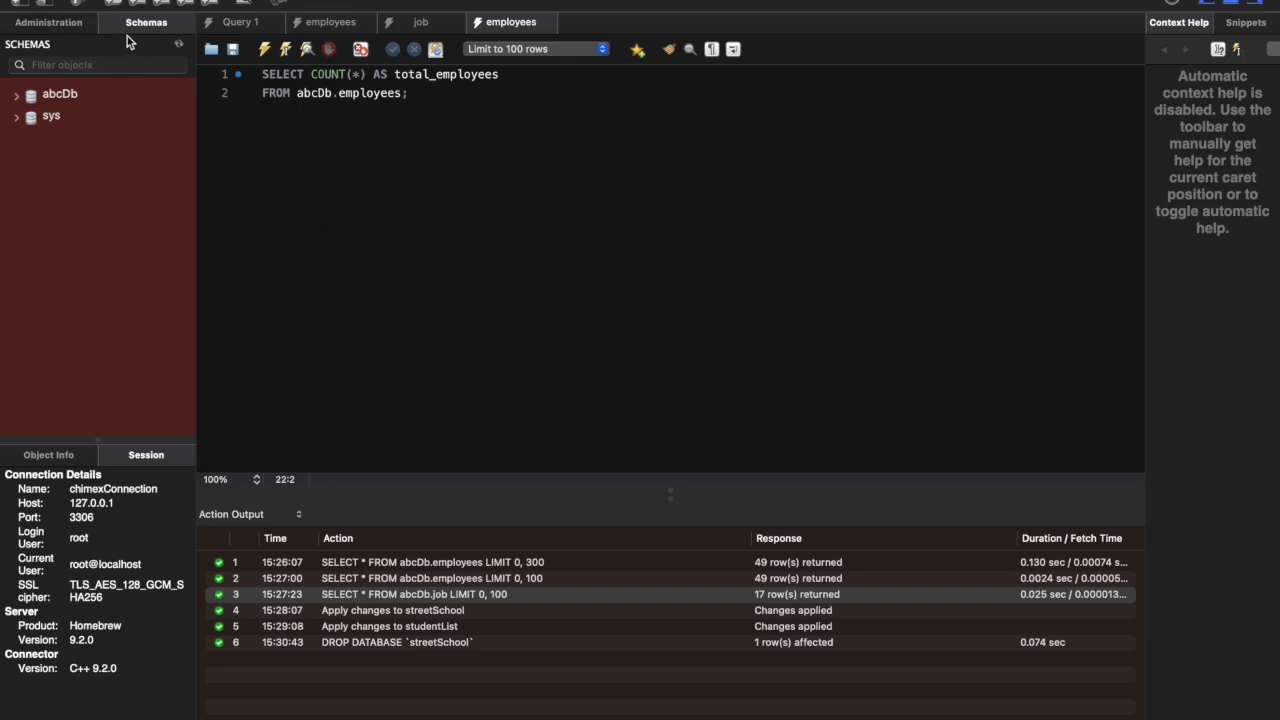
pyautogui.click(55, 24)
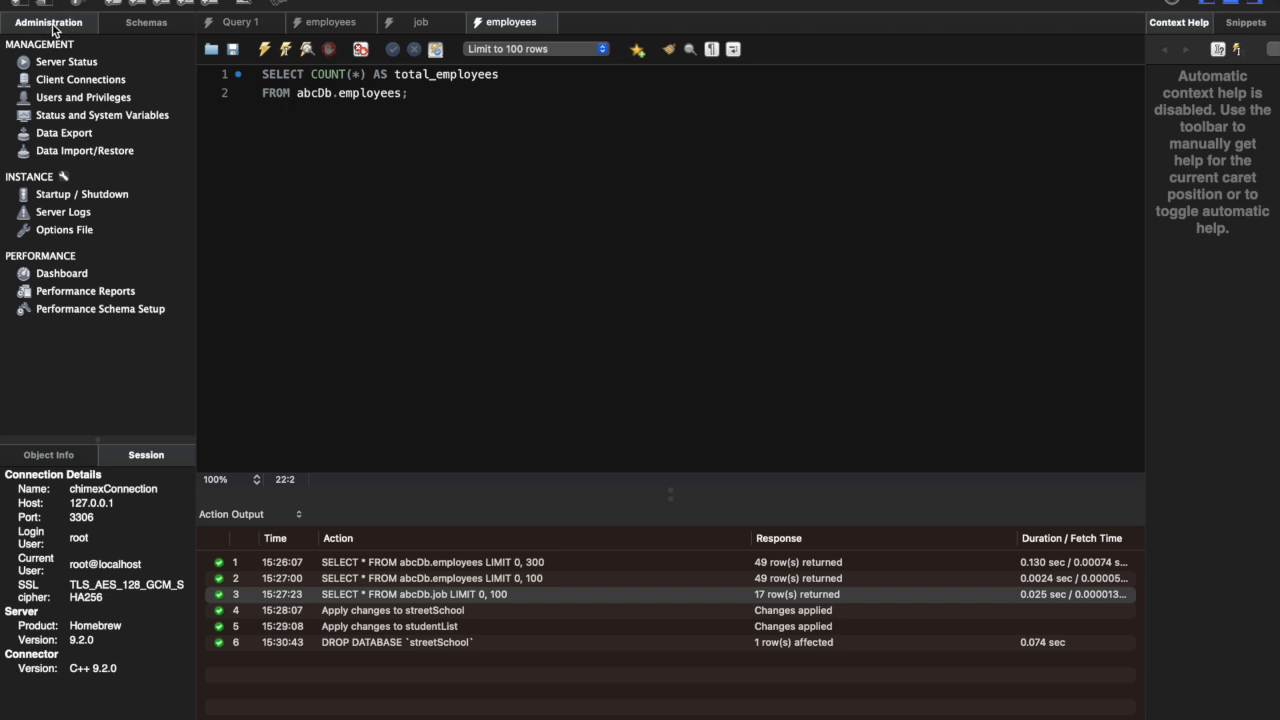
pyautogui.click(148, 25)
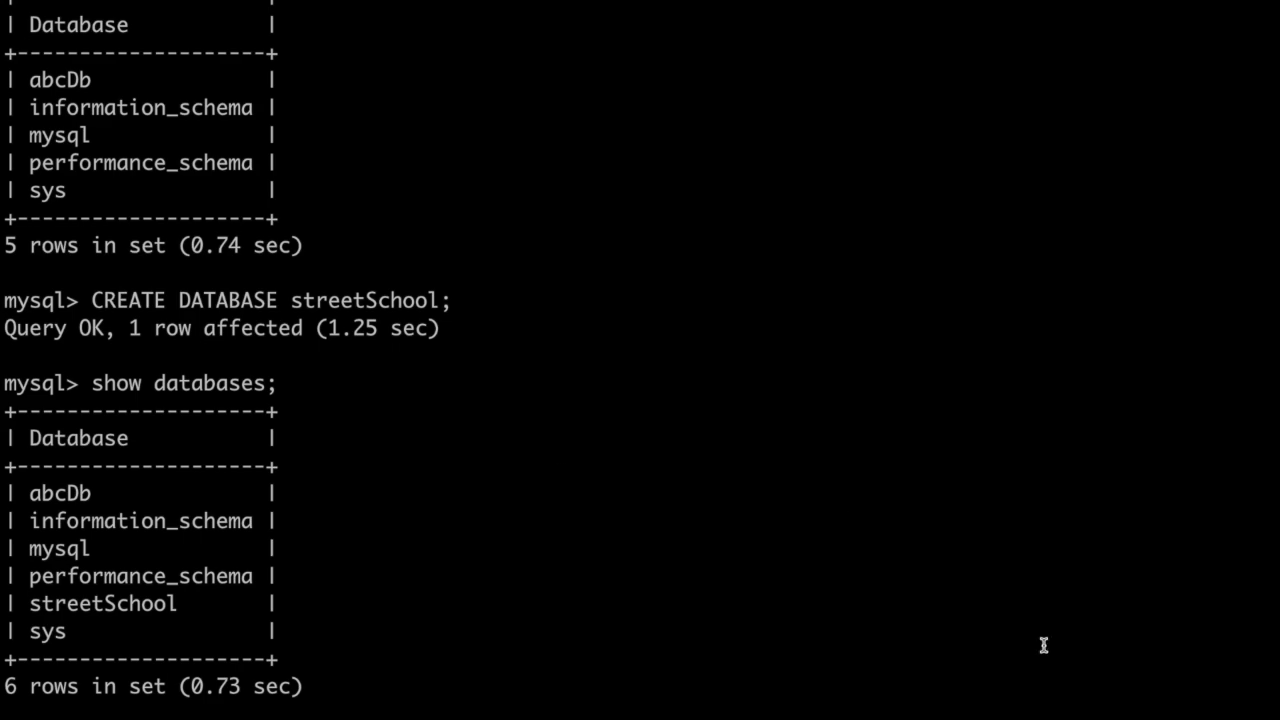
# Step: Switch from the command line back to MySQL Workbench to check the schema list for streetSchool
pyautogui.moveTo(1043, 712)
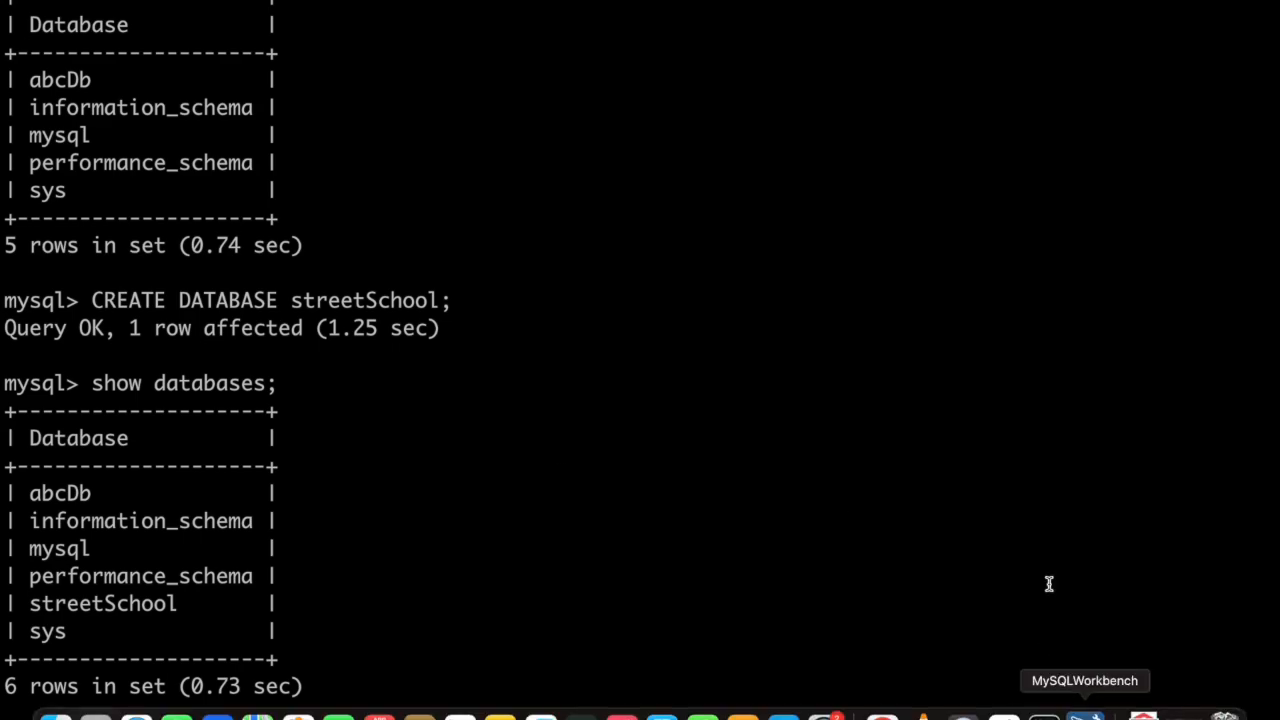
pyautogui.hotkey('ctrl', 'Right')
pyautogui.hotkey('ctrl', 'Left')
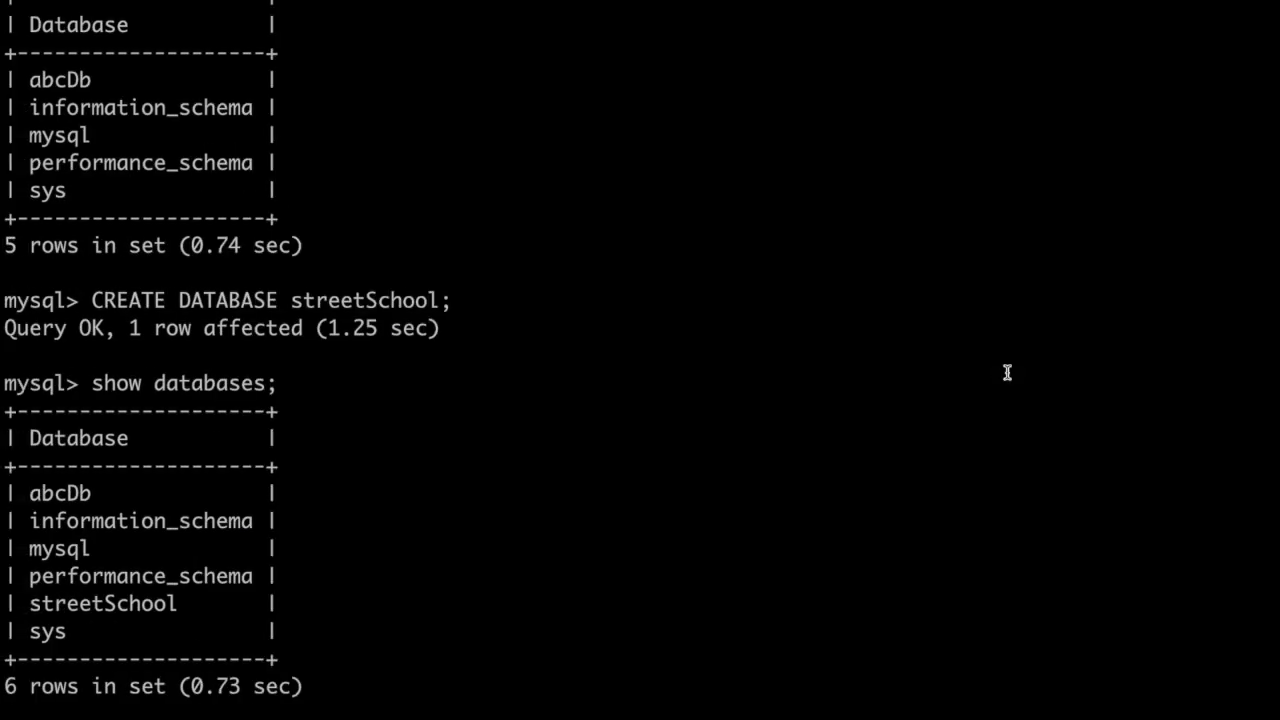
pyautogui.hotkey('ctrl', 'Left')
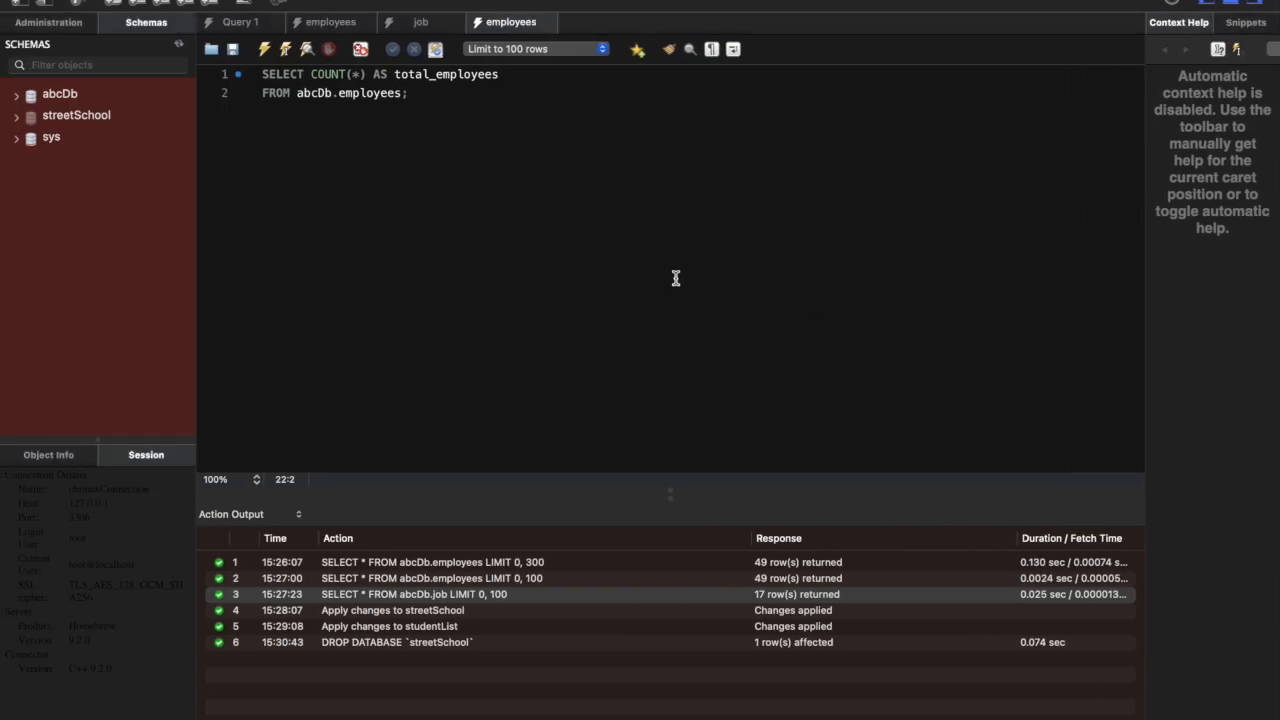